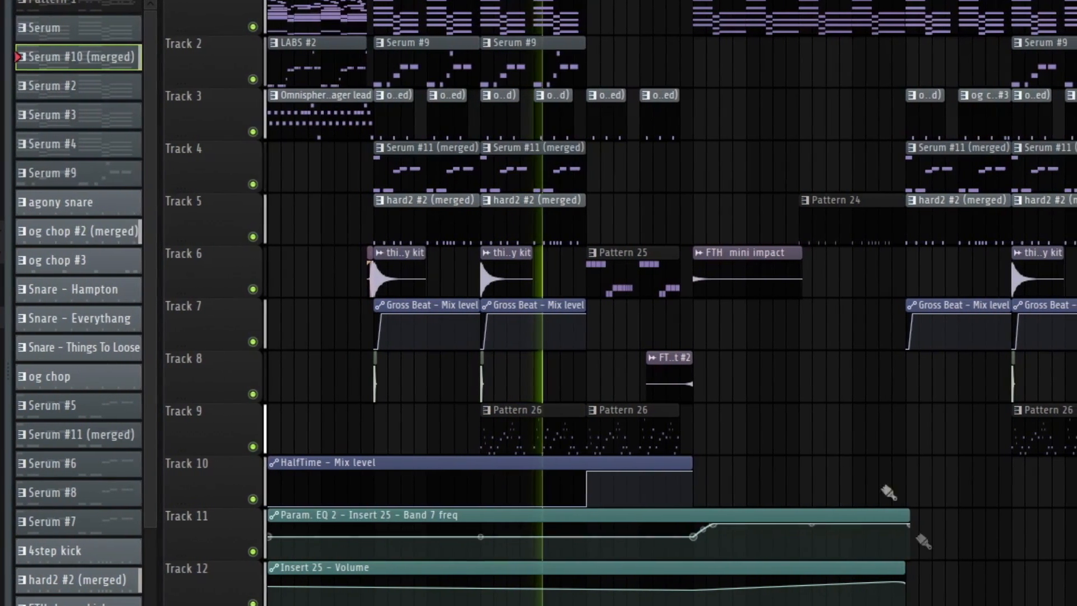
# Stop the song playback, solo Track 1 in the playlist, and play it with the mixer open
pyautogui.press('space')
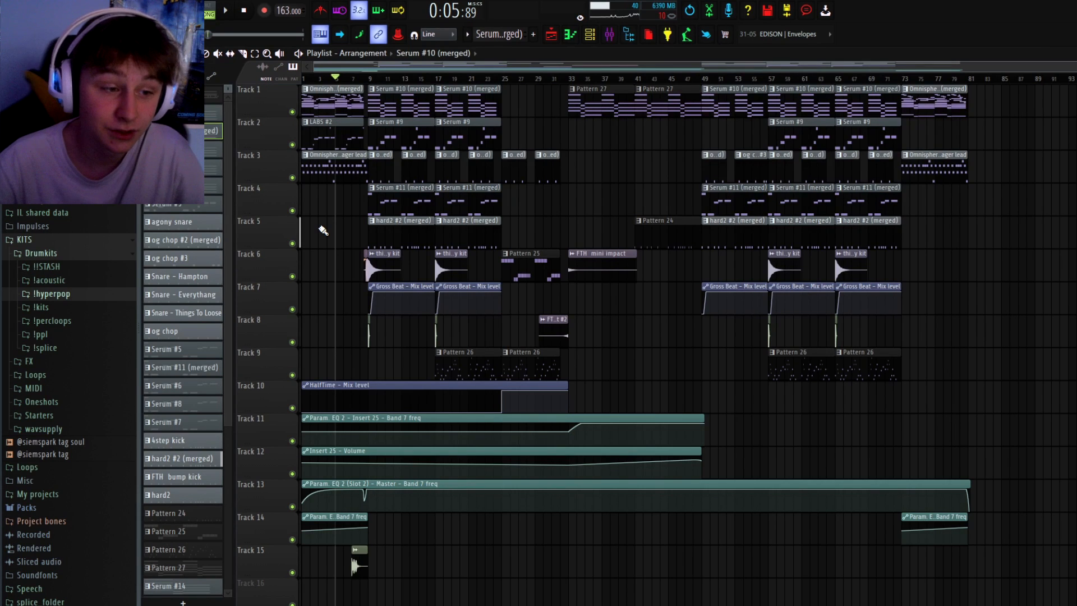
pyautogui.scroll(3, 370, 262)
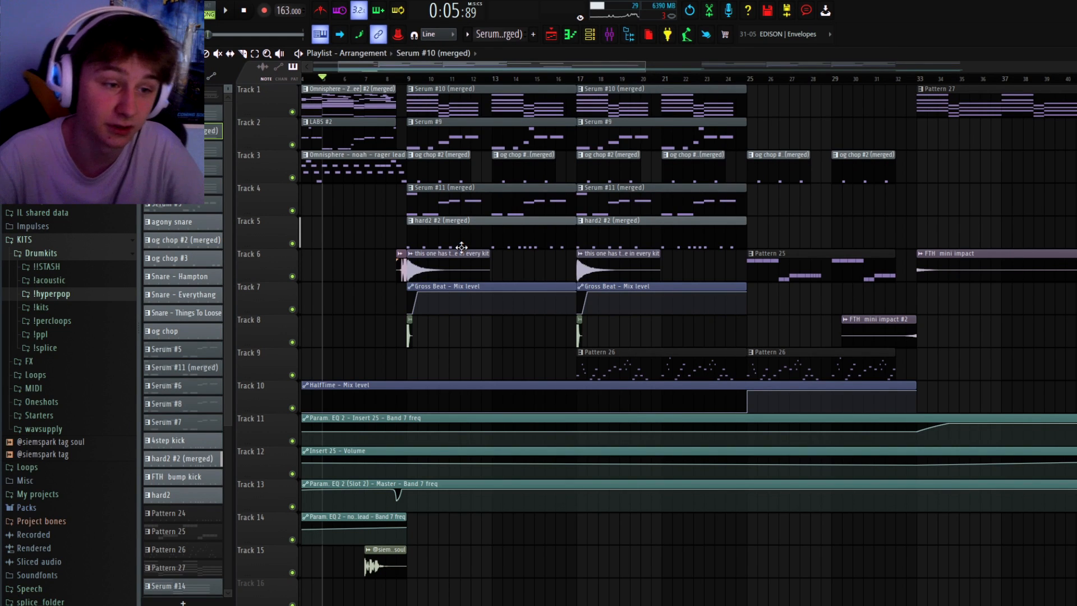
pyautogui.scroll(-3, 411, 227)
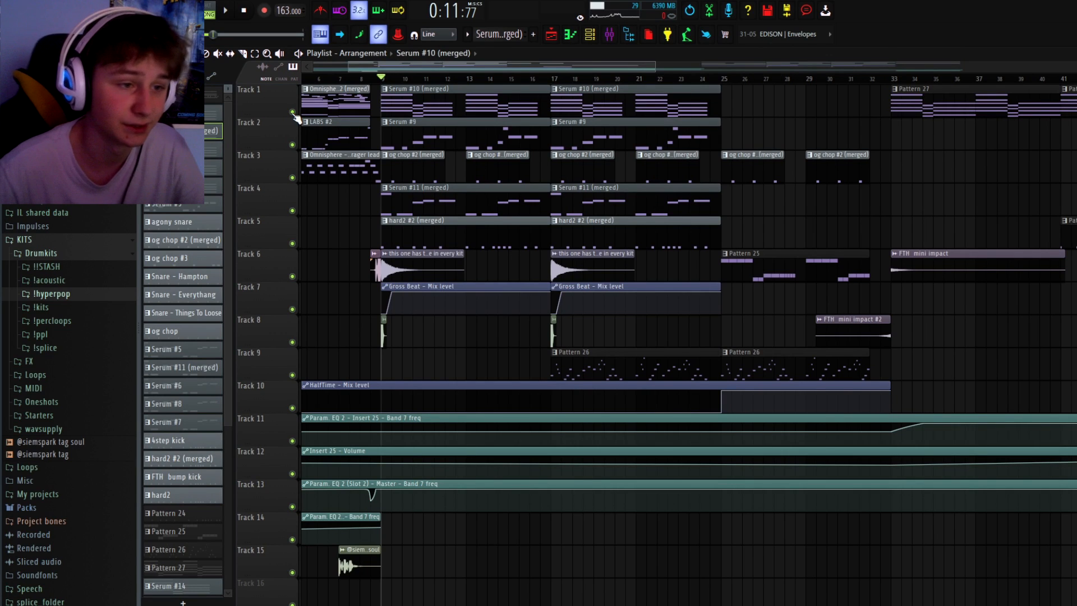
pyautogui.rightClick(293, 112)
pyautogui.click(609, 34)
pyautogui.press('space')
# Inspect the Gross Beat volume gate on mixer Insert 7 while playing the soloed chords
pyautogui.click(406, 347)
pyautogui.click(376, 348)
pyautogui.press('space')
pyautogui.click(1037, 289)
pyautogui.click(962, 273)
pyautogui.click(1016, 308)
pyautogui.press('space')
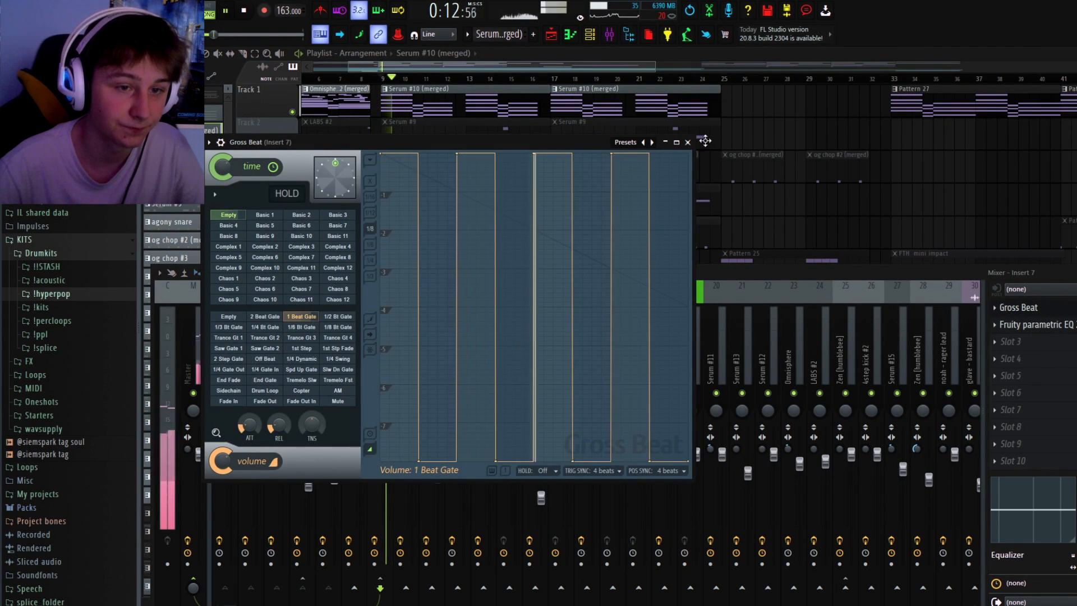
pyautogui.press('Escape')
pyautogui.press('space')
pyautogui.press('space')
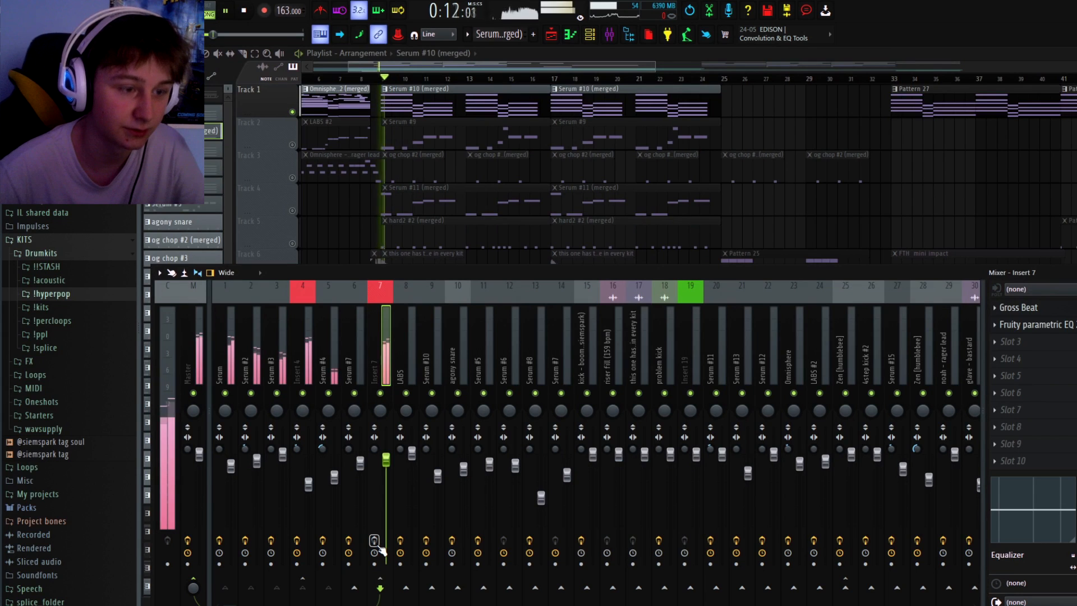
pyautogui.press('space')
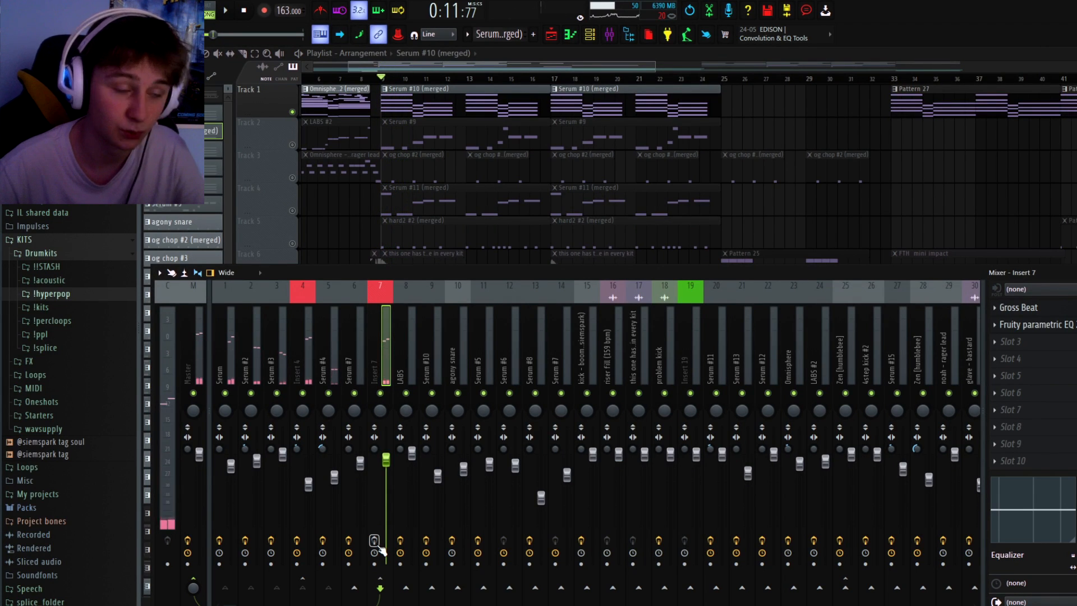
# Solo the Serum channel in the channel rack and play its chords in the piano roll
pyautogui.press('F6')
pyautogui.rightClick(507, 79)
pyautogui.press('Escape')
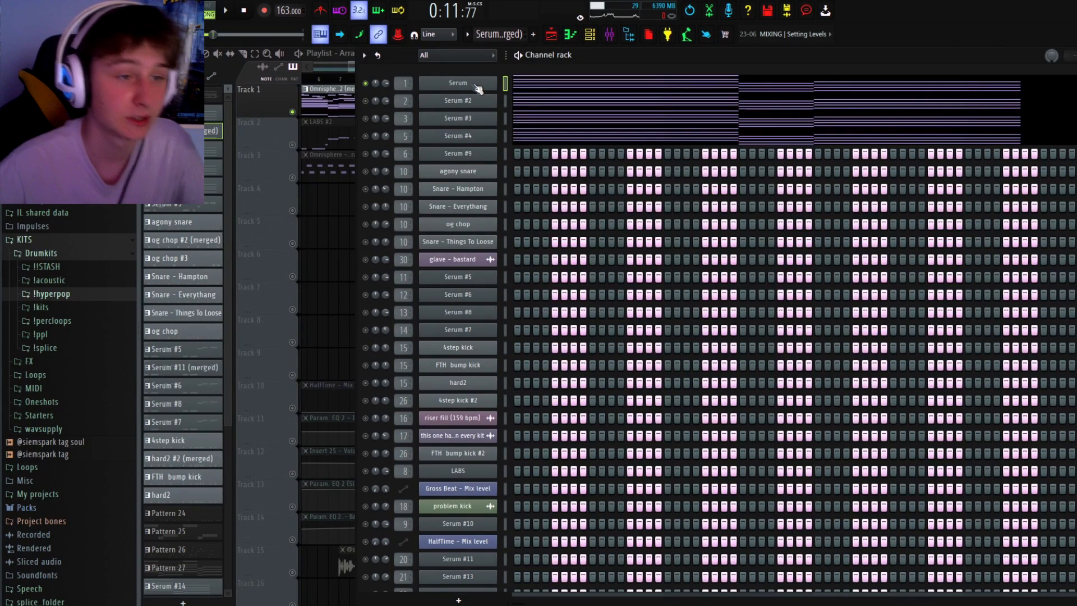
pyautogui.rightClick(498, 81)
pyautogui.click(522, 84)
pyautogui.rightClick(522, 88)
pyautogui.click(522, 85)
pyautogui.scroll(-5, 373, 198)
pyautogui.press('space')
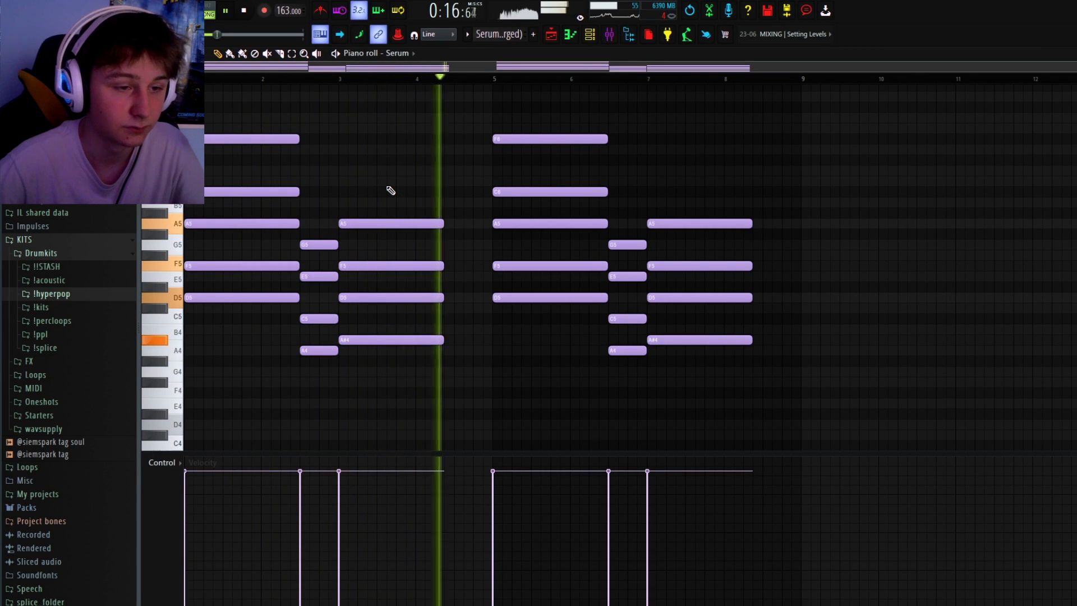
# Stop playback and examine the bass, middle and upper notes of the Serum chords in the piano roll
pyautogui.press('space')
pyautogui.moveTo(253, 102); pyautogui.dragTo(380, 372)
pyautogui.click(424, 437)
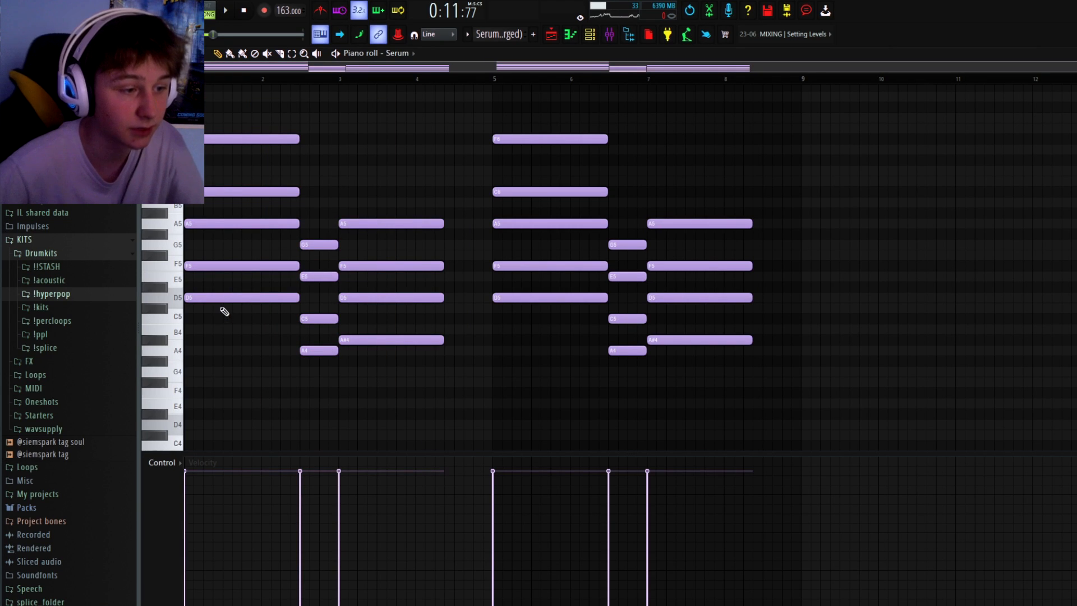
pyautogui.click(254, 297)
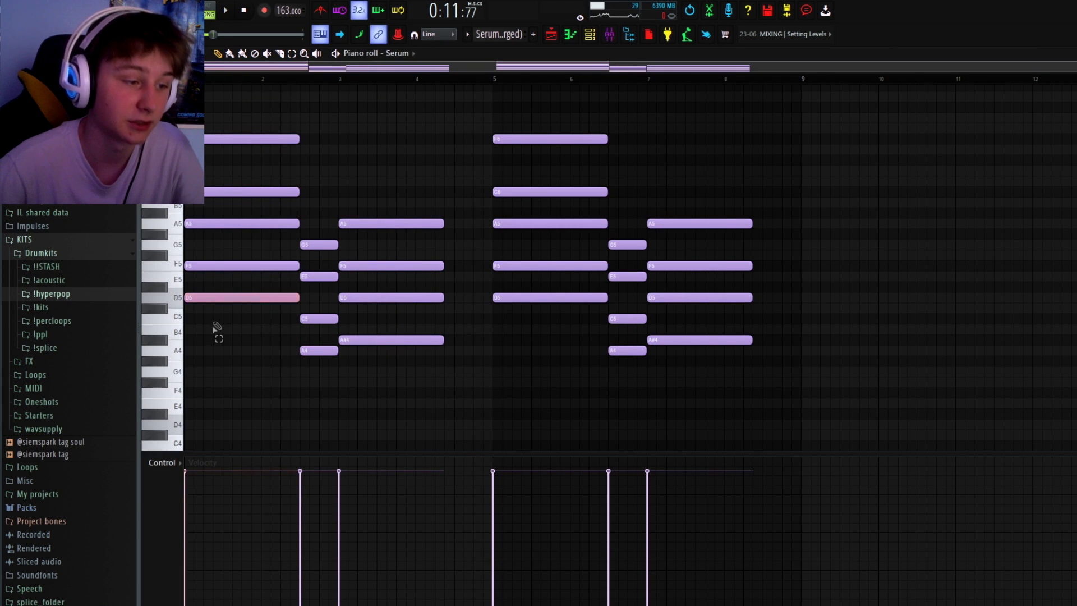
pyautogui.click(307, 354)
pyautogui.click(349, 349)
pyautogui.rightClick(353, 346)
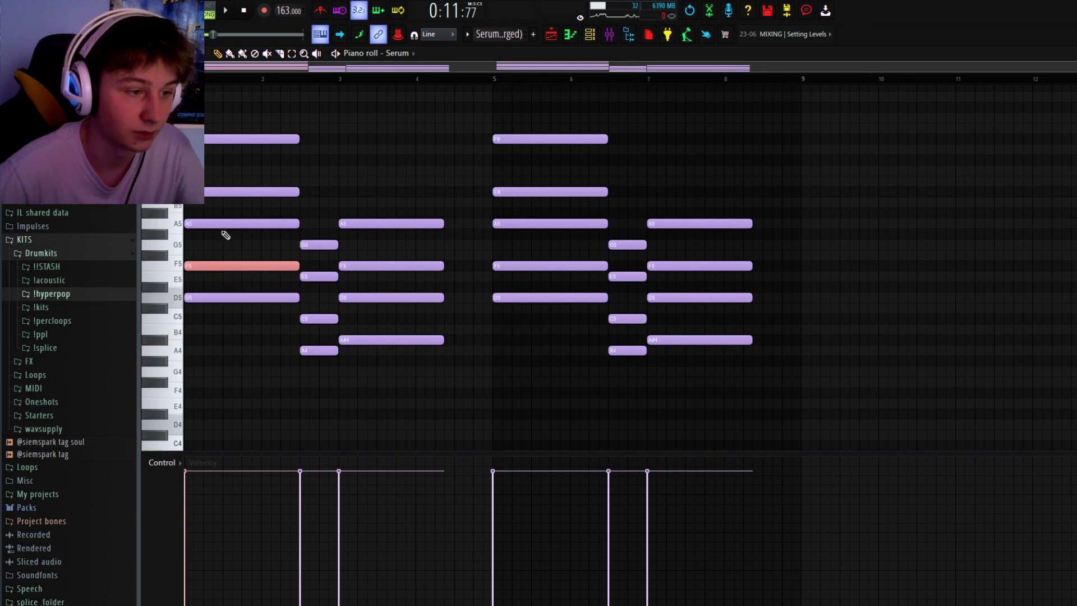
pyautogui.click(314, 244)
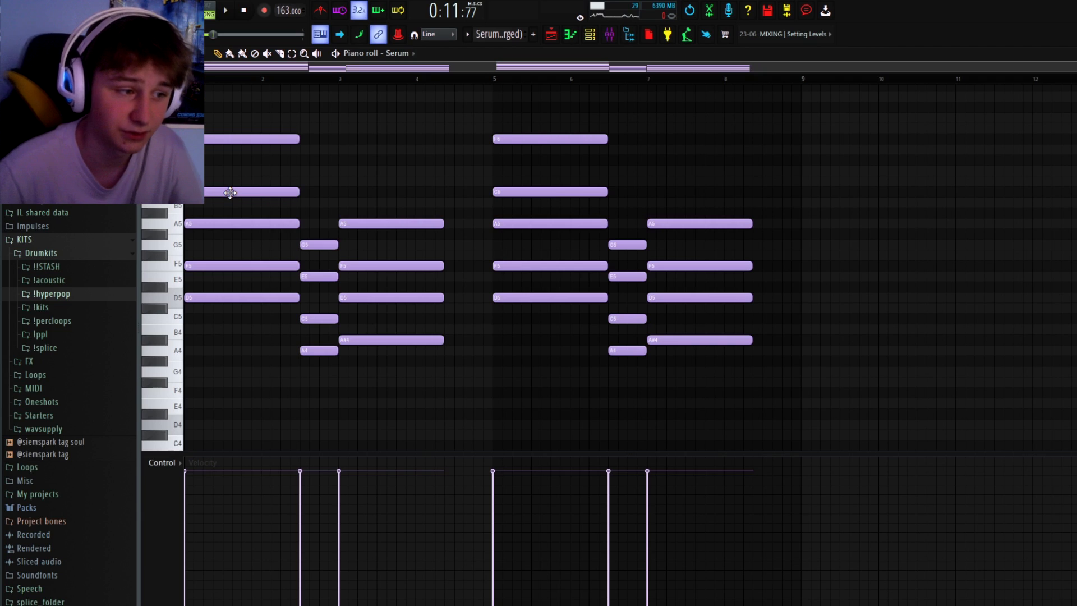
# Audition Serum #2 on its own in the channel rack and enable the four layers Serum to Serum #4 together
pyautogui.click(569, 34)
pyautogui.click(590, 34)
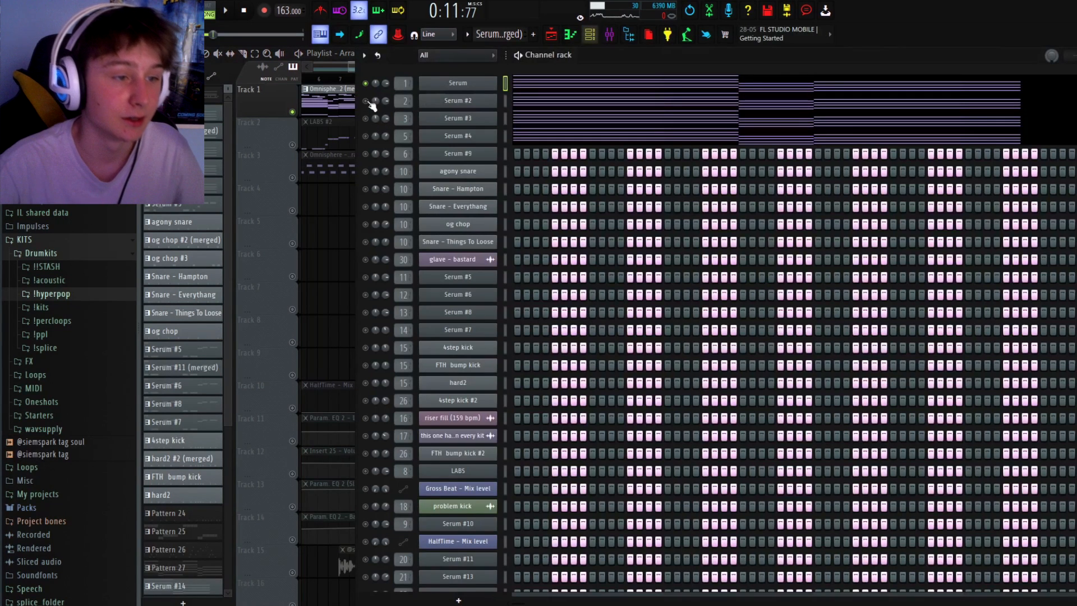
pyautogui.press('space')
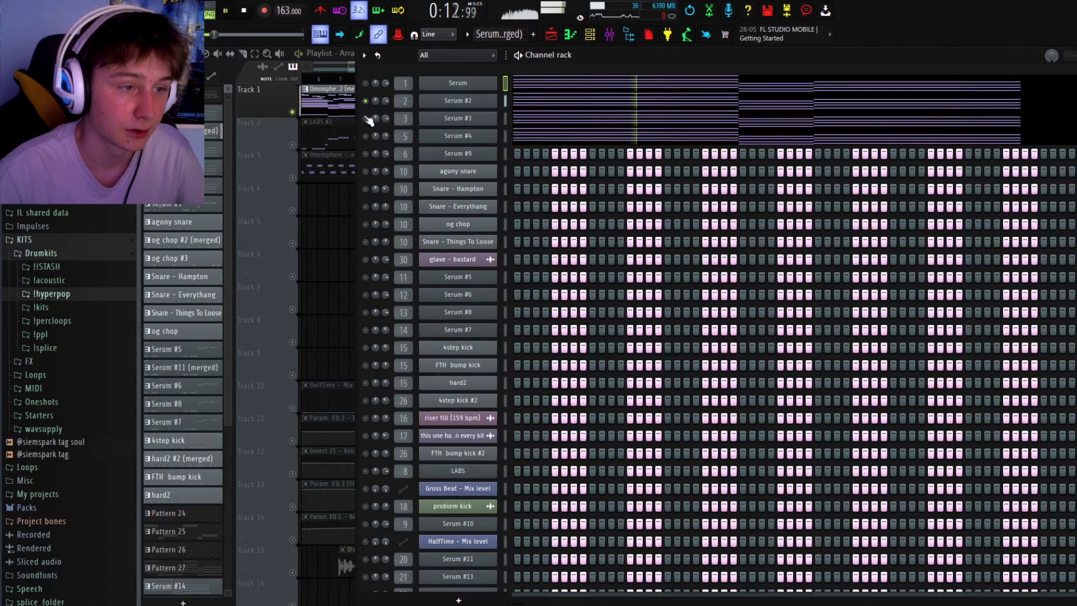
pyautogui.press('space')
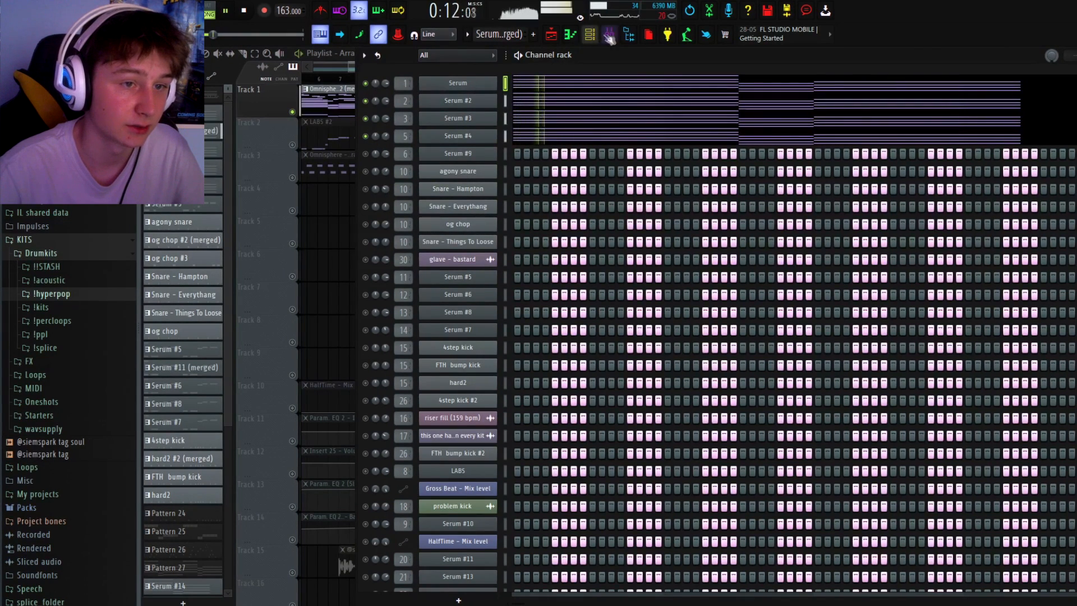
# Inspect the low-cut curve of Fruity parametric EQ 2 on the Serum mixer track
pyautogui.press('F9')
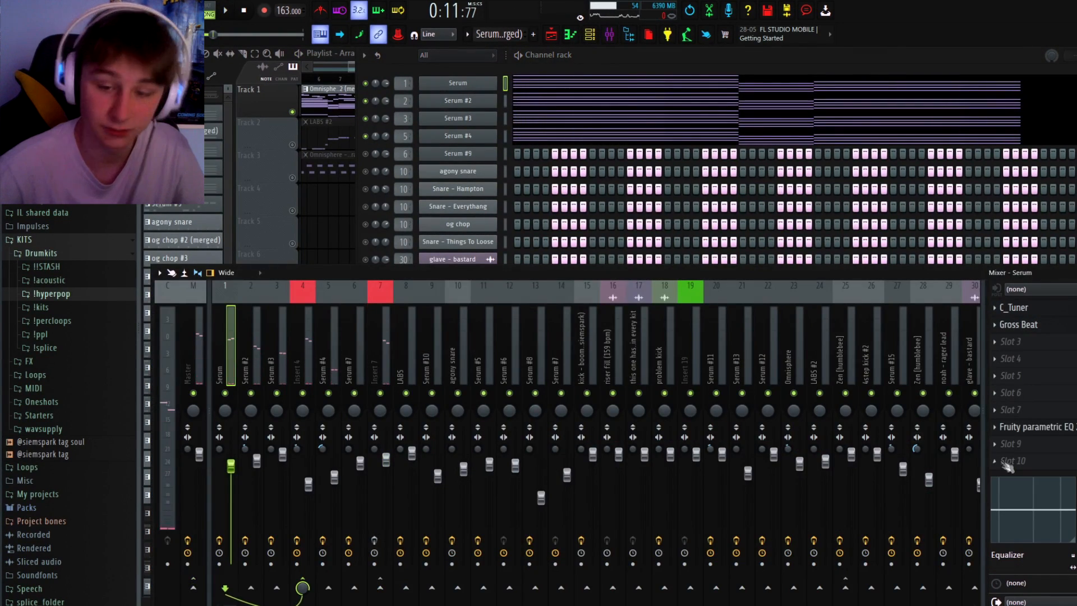
pyautogui.click(1034, 428)
pyautogui.doubleClick(550, 151)
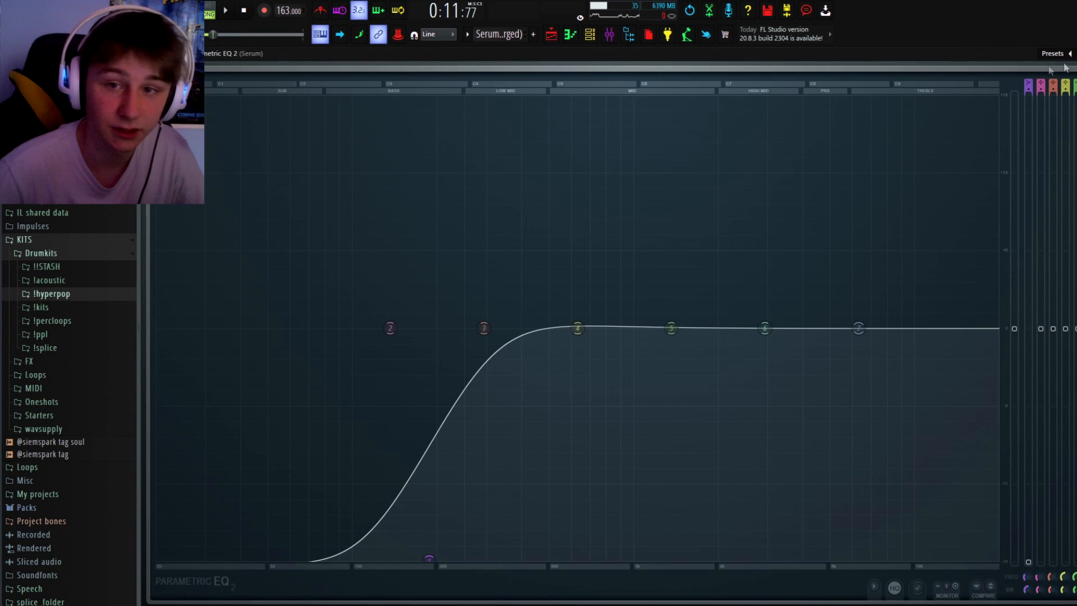
pyautogui.doubleClick(632, 53)
pyautogui.click(562, 153)
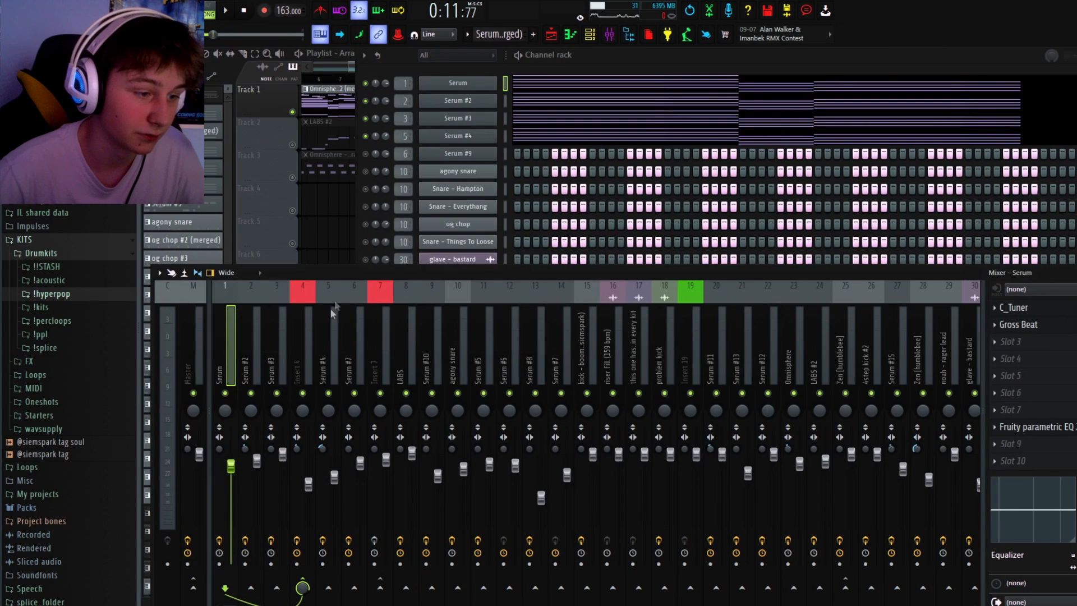
# Inspect Fruity parametric EQ 2 on the Serum #2 and Serum #3 mixer tracks and play the chords
pyautogui.click(245, 368)
pyautogui.click(1034, 427)
pyautogui.click(591, 185)
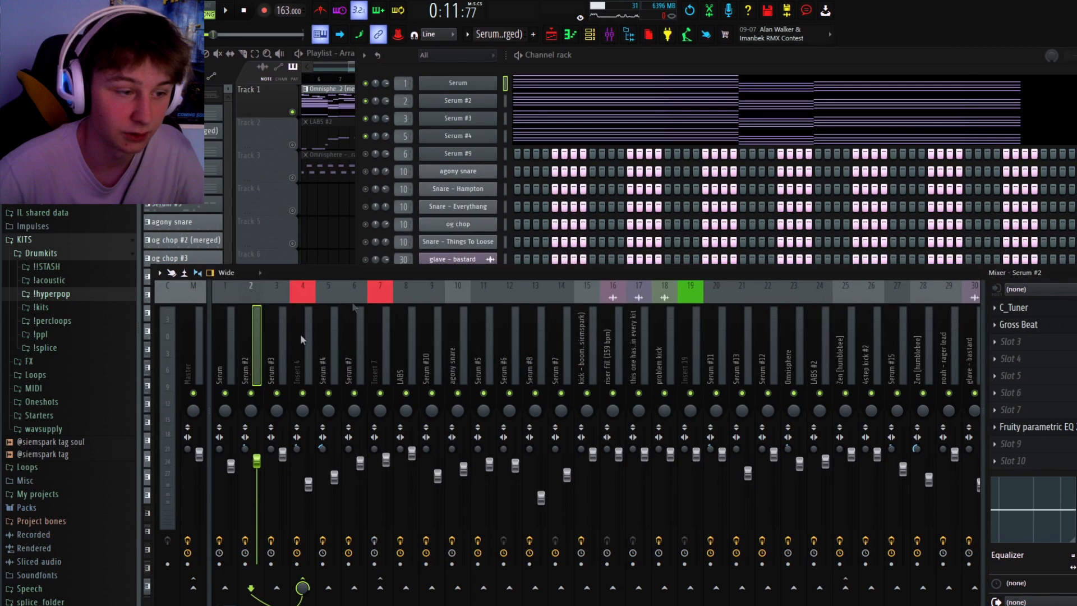
pyautogui.click(271, 367)
pyautogui.click(1035, 428)
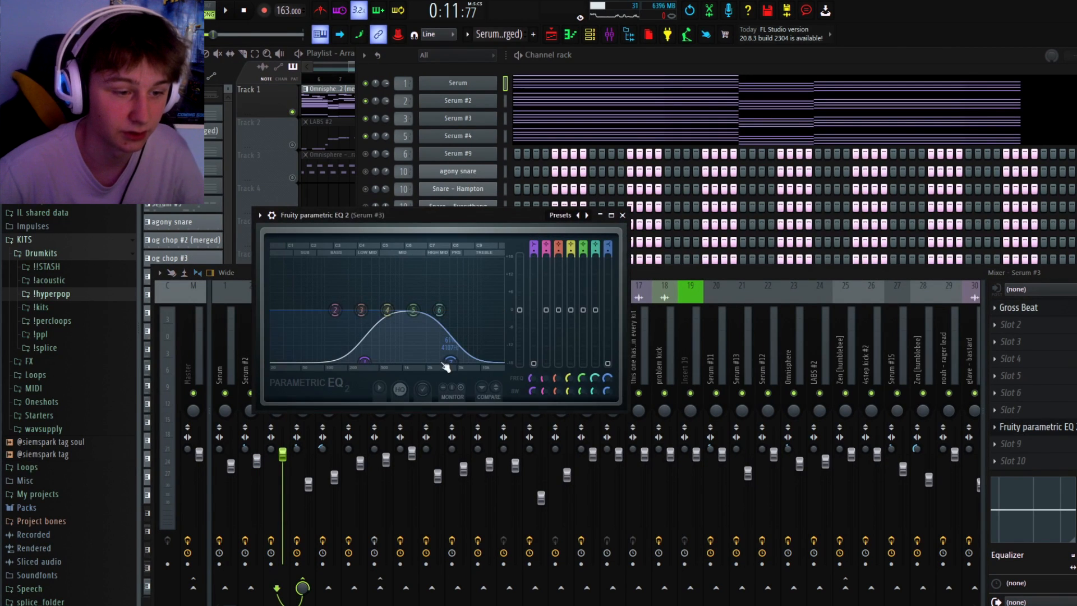
pyautogui.press('space')
pyautogui.press('space')
pyautogui.click(624, 215)
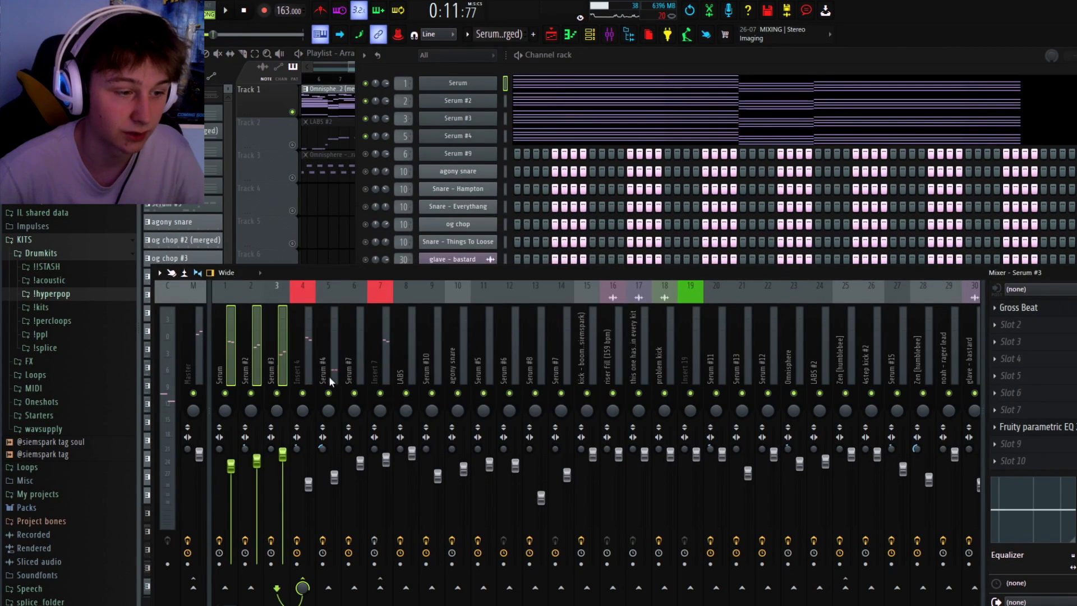
# Inspect the OTT compressor settings on mixer Insert 4 while playing the chords
pyautogui.click(308, 359)
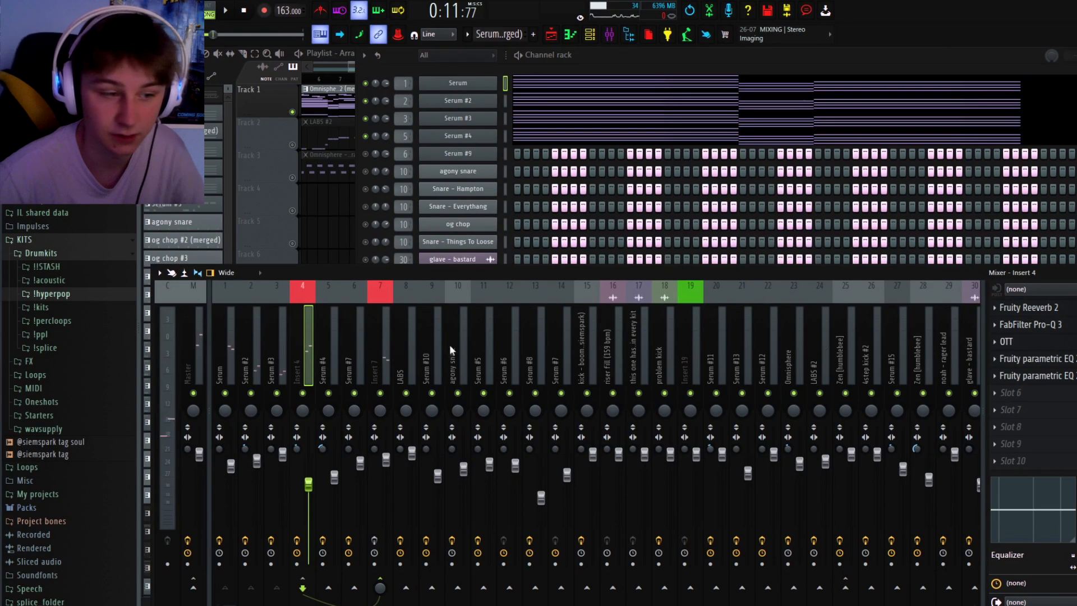
pyautogui.click(1005, 342)
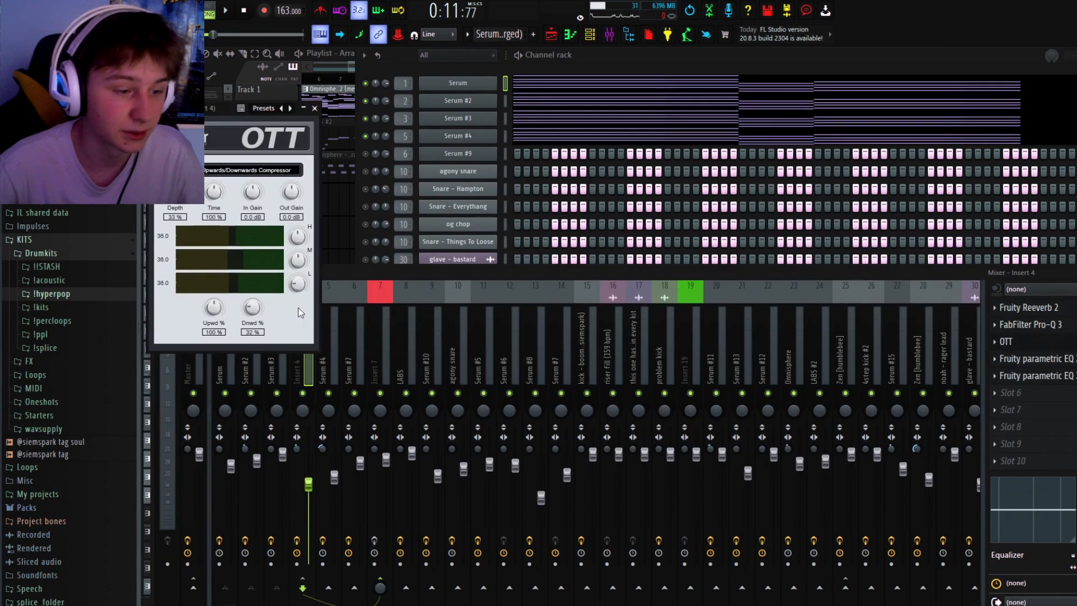
pyautogui.press('space')
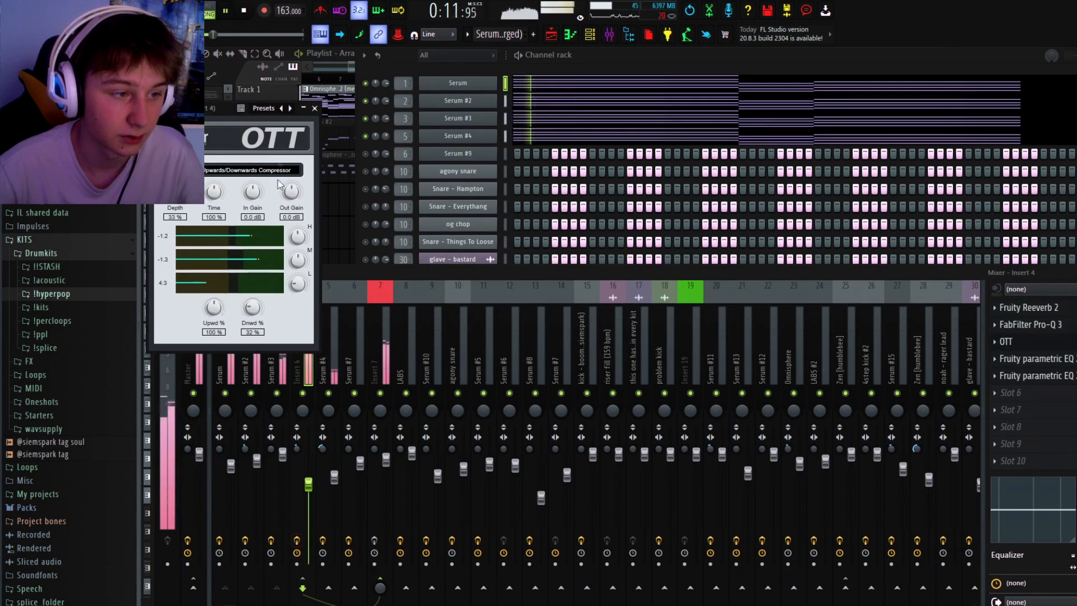
pyautogui.click(317, 112)
pyautogui.press('space')
pyautogui.click(1005, 341)
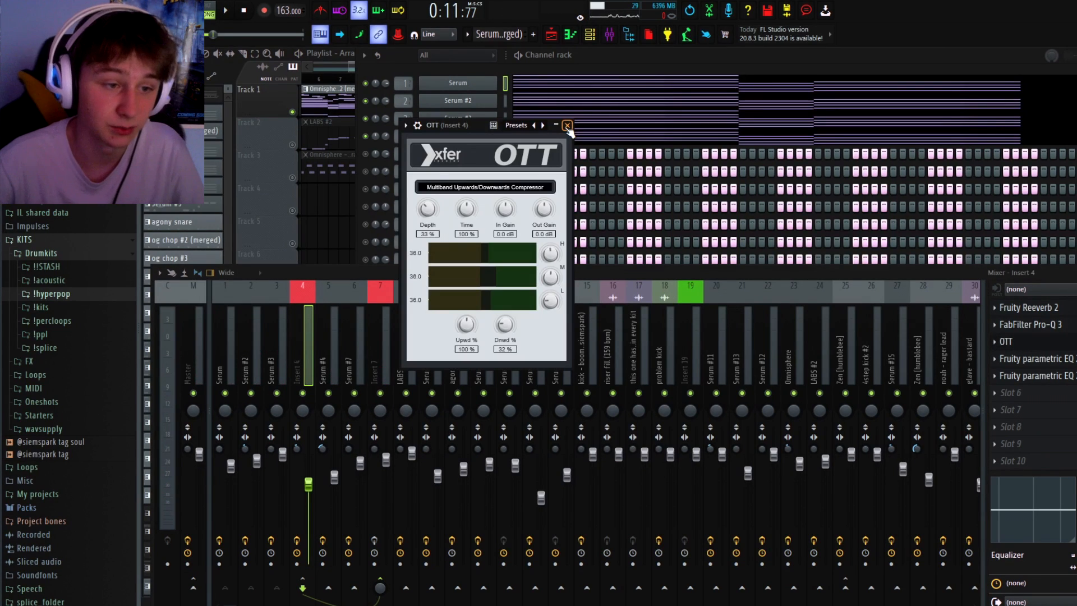
pyautogui.click(567, 125)
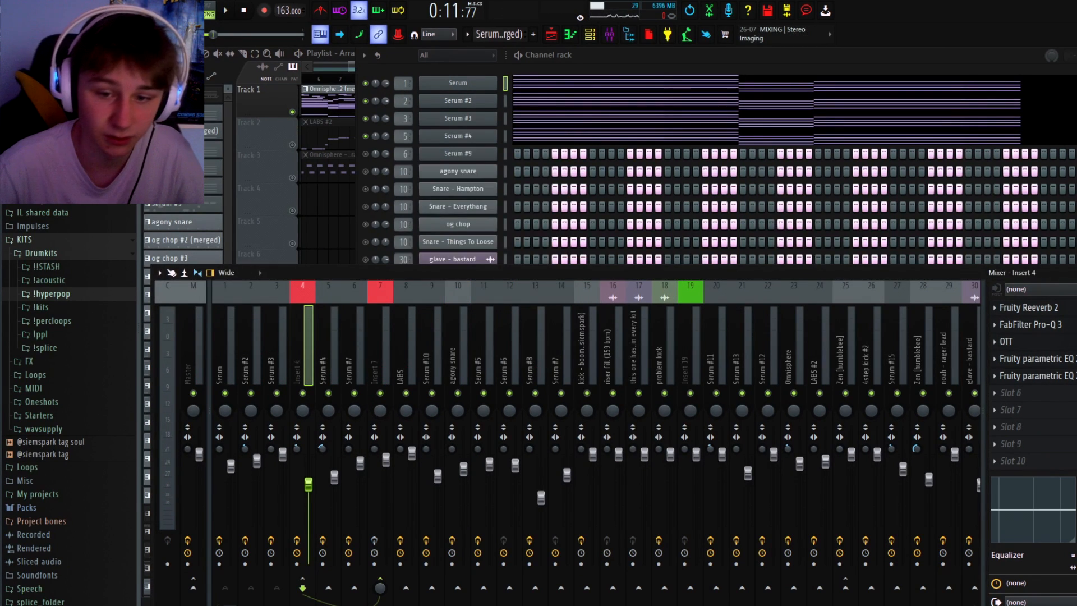
# Inspect both Fruity parametric EQ 2 curves on mixer Insert 4 and the one on Serum #4
pyautogui.click(1026, 358)
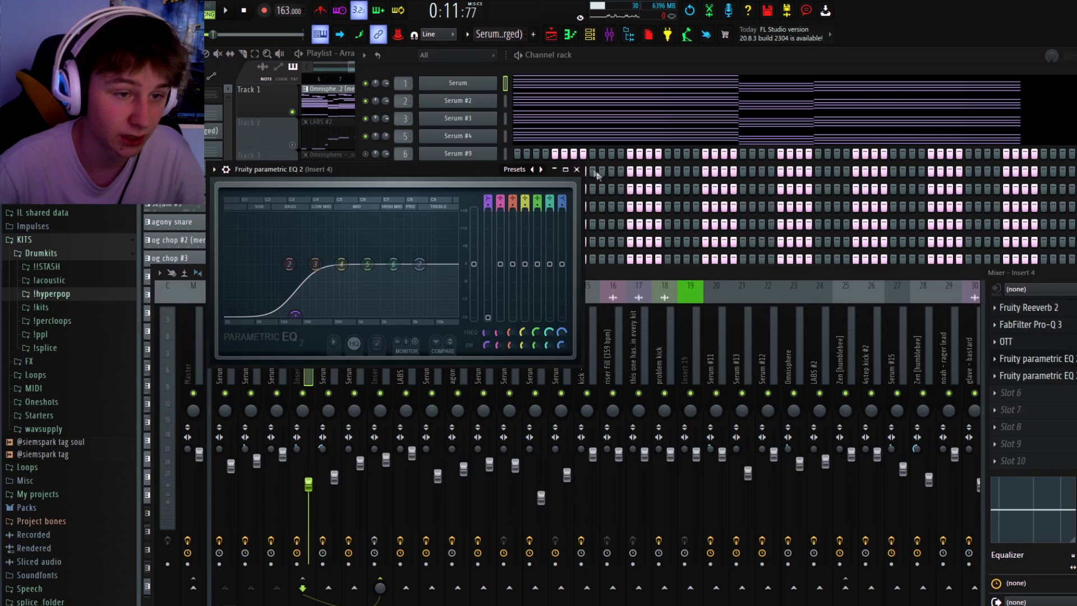
pyautogui.click(577, 169)
pyautogui.click(1026, 375)
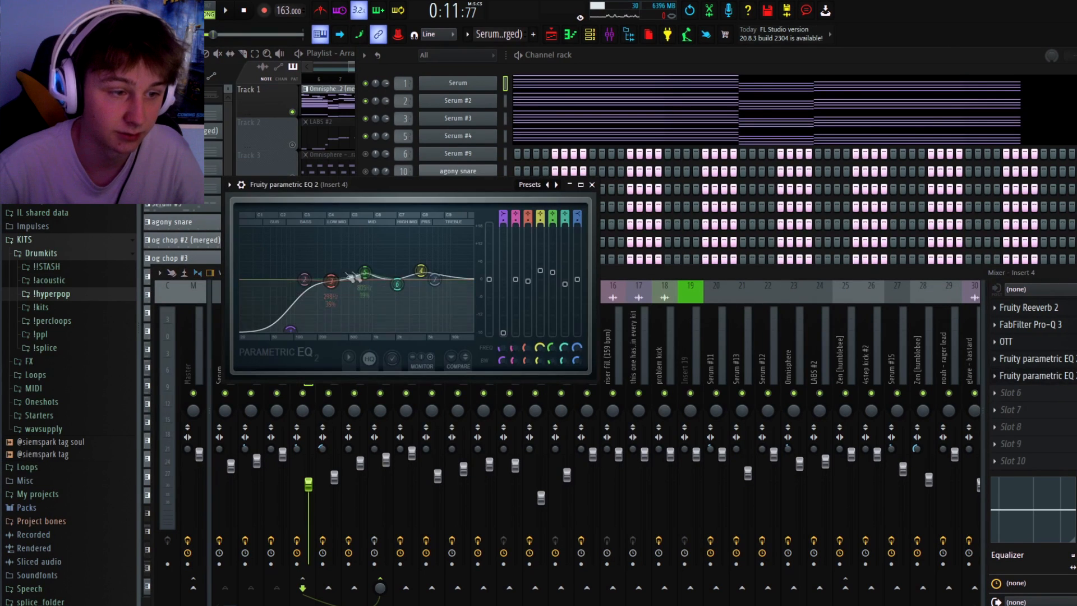
pyautogui.click(594, 187)
pyautogui.click(333, 387)
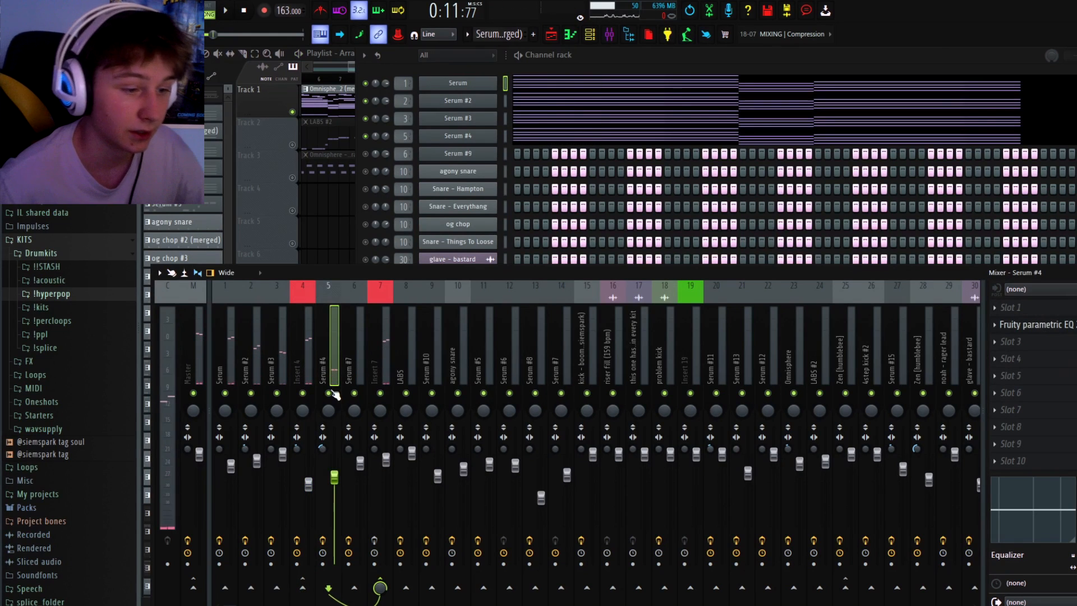
pyautogui.click(1031, 326)
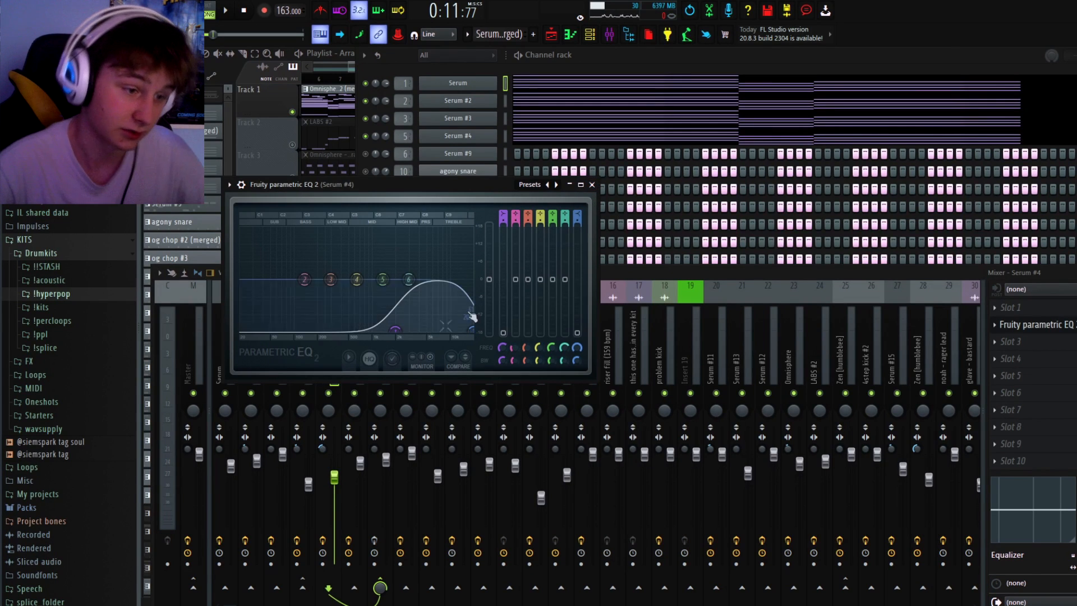
# Inspect the effects on mixer Insert 7, including its Fruity parametric EQ 2 curve
pyautogui.click(385, 426)
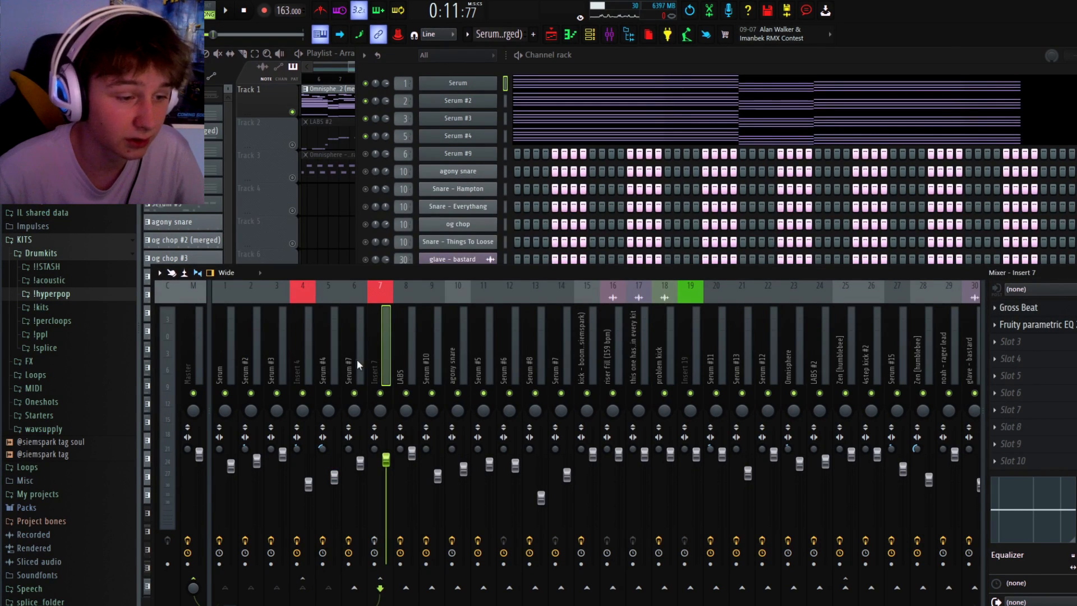
pyautogui.doubleClick(370, 378)
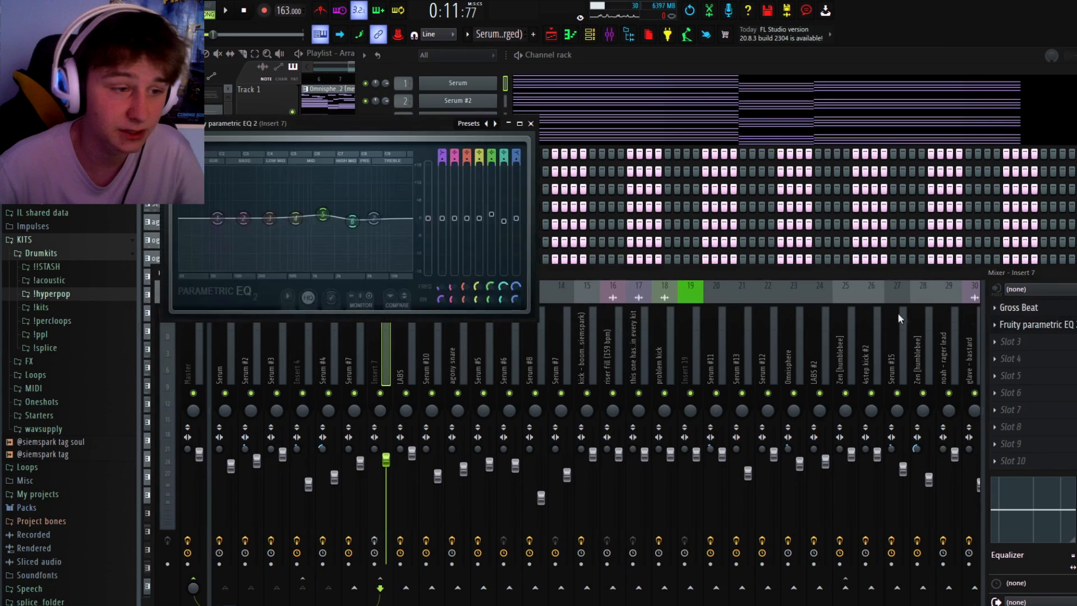
pyautogui.click(688, 142)
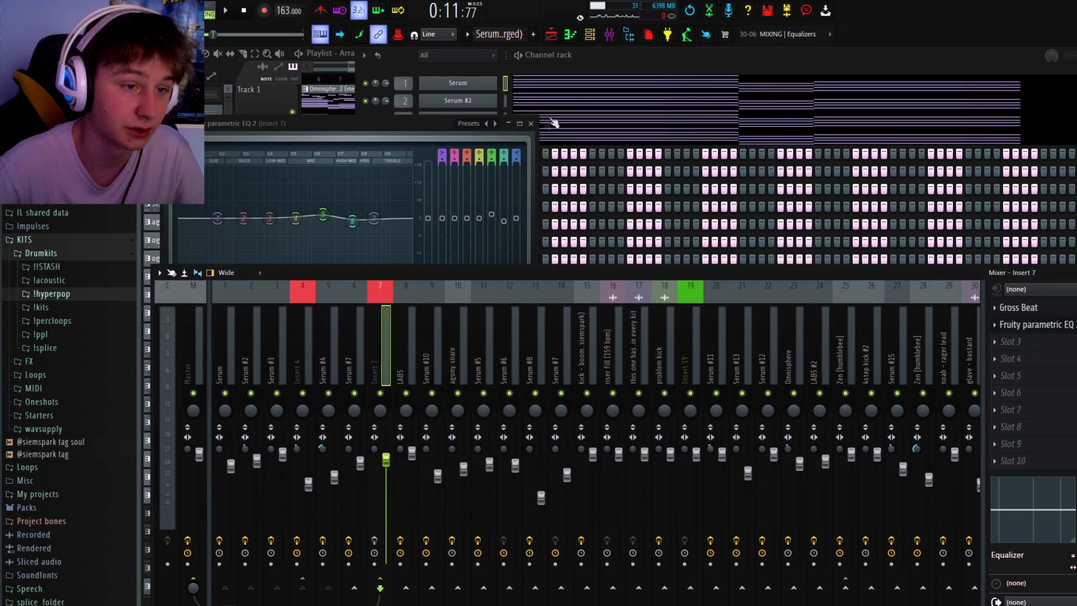
pyautogui.click(531, 123)
# Play the soloed Track 1 chords in the full playlist arrangement
pyautogui.press('space')
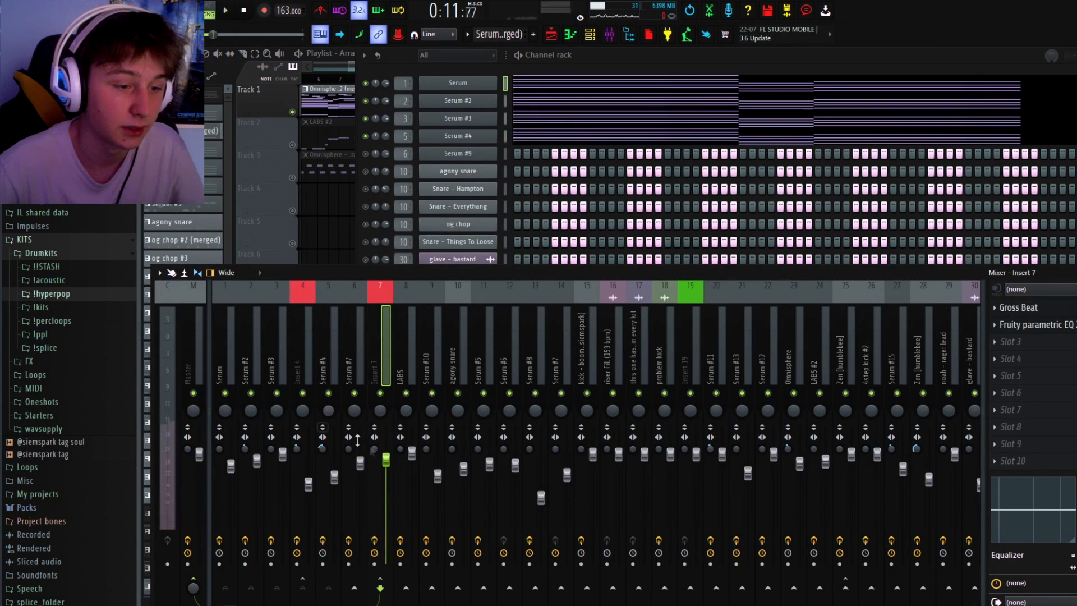
pyautogui.click(329, 216)
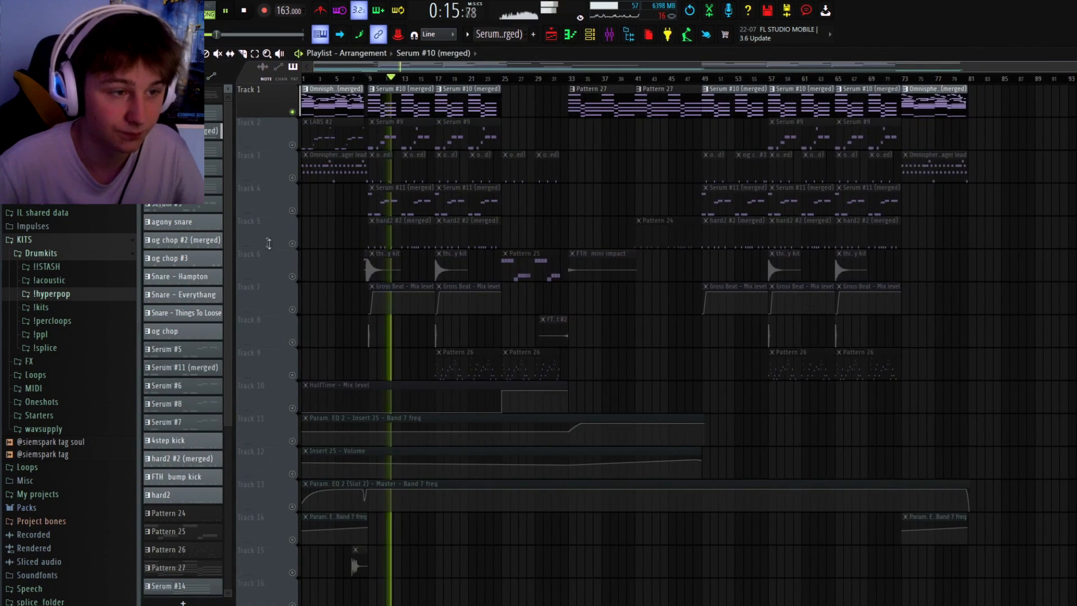
# Solo Track 2 in the playlist and play its Serum #9 melody in the piano roll
pyautogui.scroll(5, 351, 233)
pyautogui.press('space')
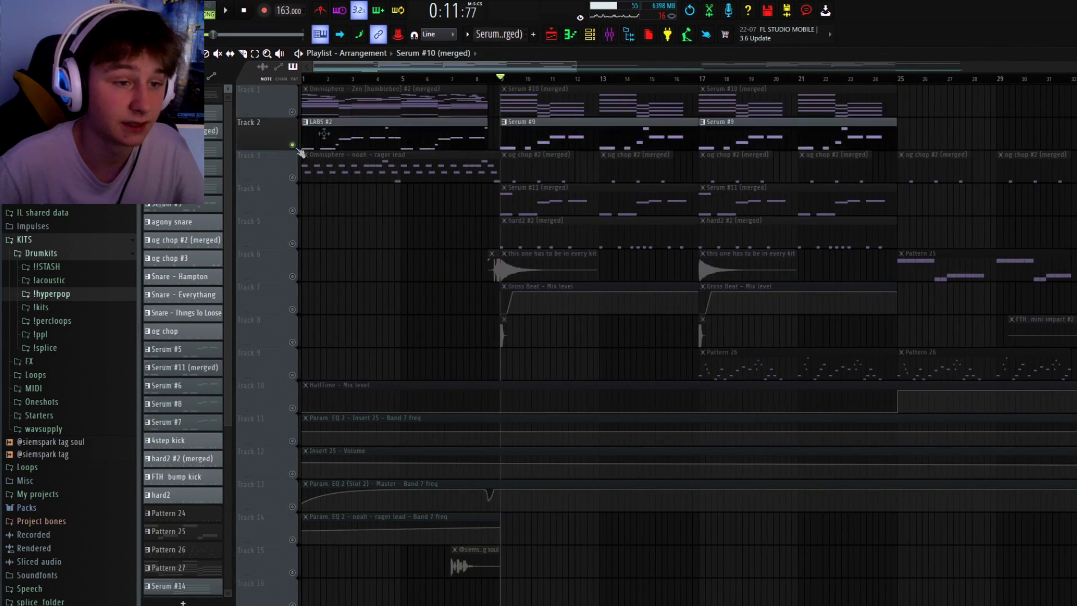
pyautogui.press('F7')
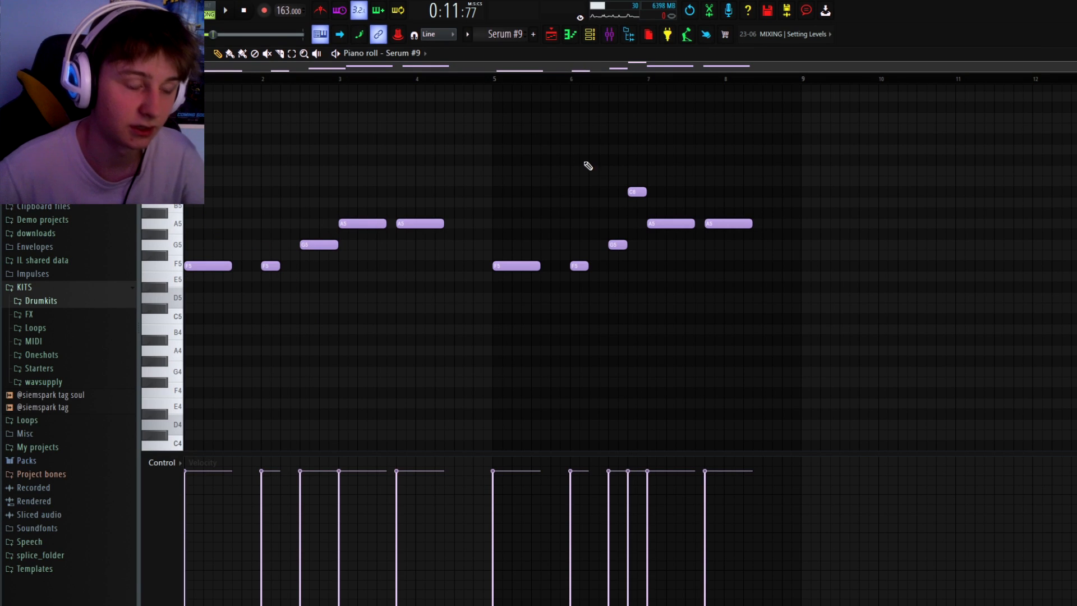
pyautogui.press('space')
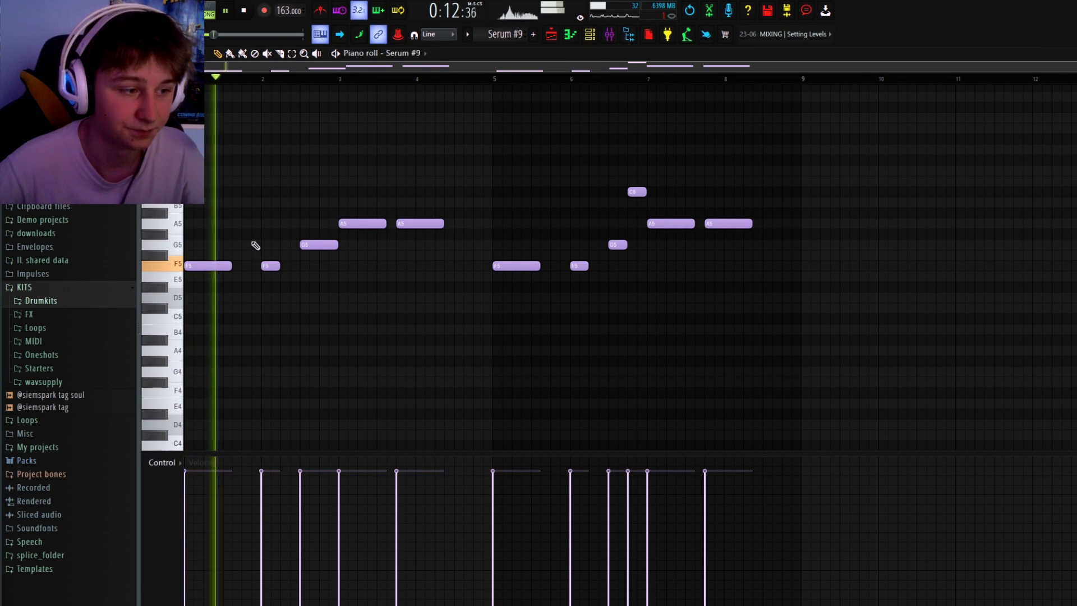
# Inspect the OTT compressor settings on the Serum #7 mixer insert
pyautogui.press('F9')
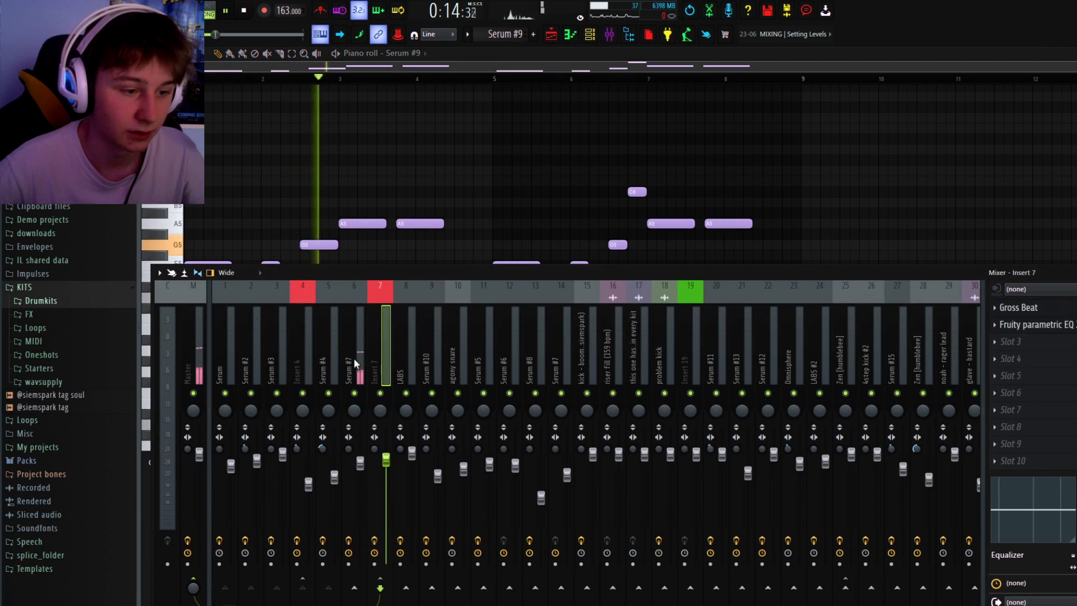
pyautogui.click(1006, 307)
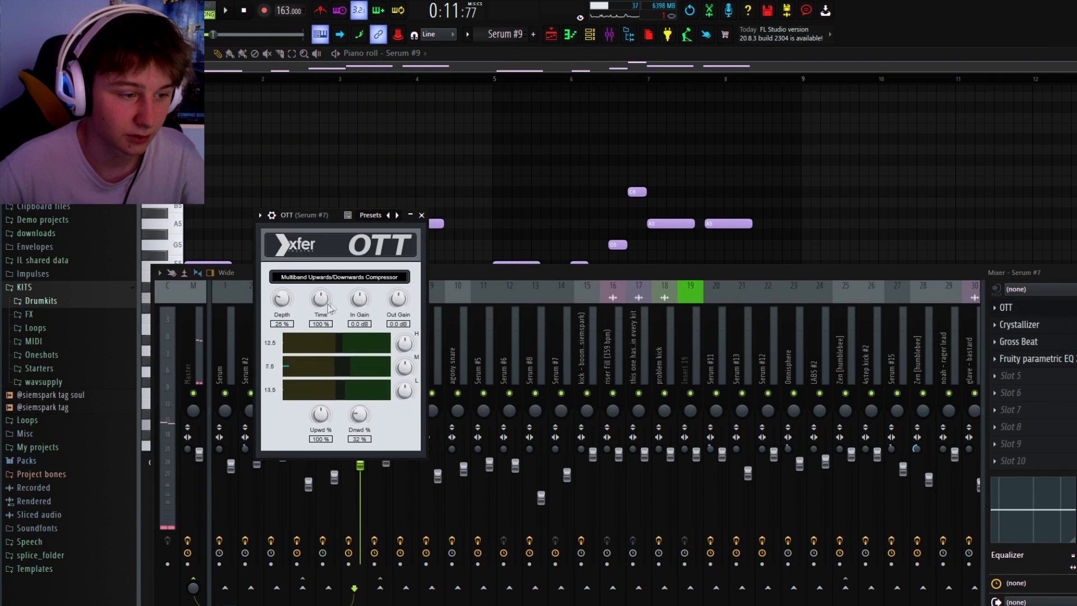
pyautogui.press('space')
# Inspect the Crystallizer settings on Serum #7 and locate its MuffledUpOctave preset in the Guitar & Keys category
pyautogui.click(1019, 324)
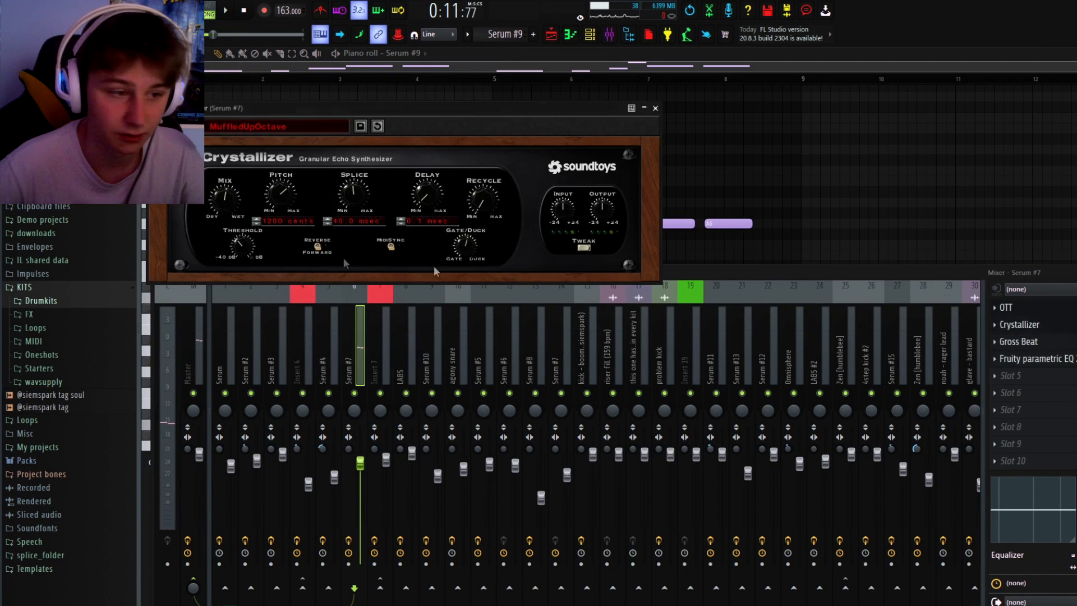
pyautogui.click(241, 127)
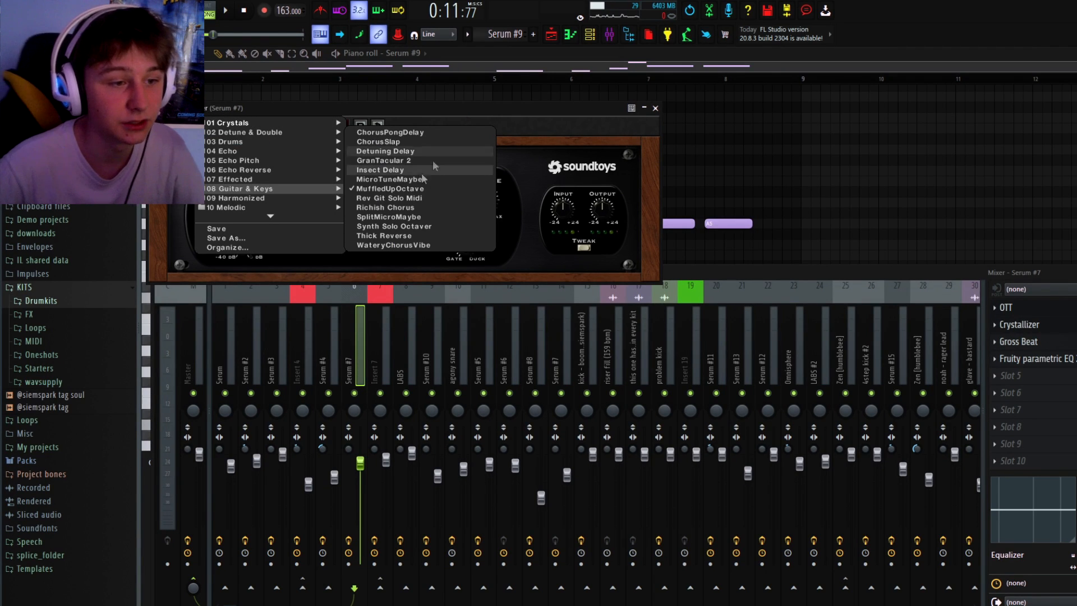
pyautogui.click(654, 108)
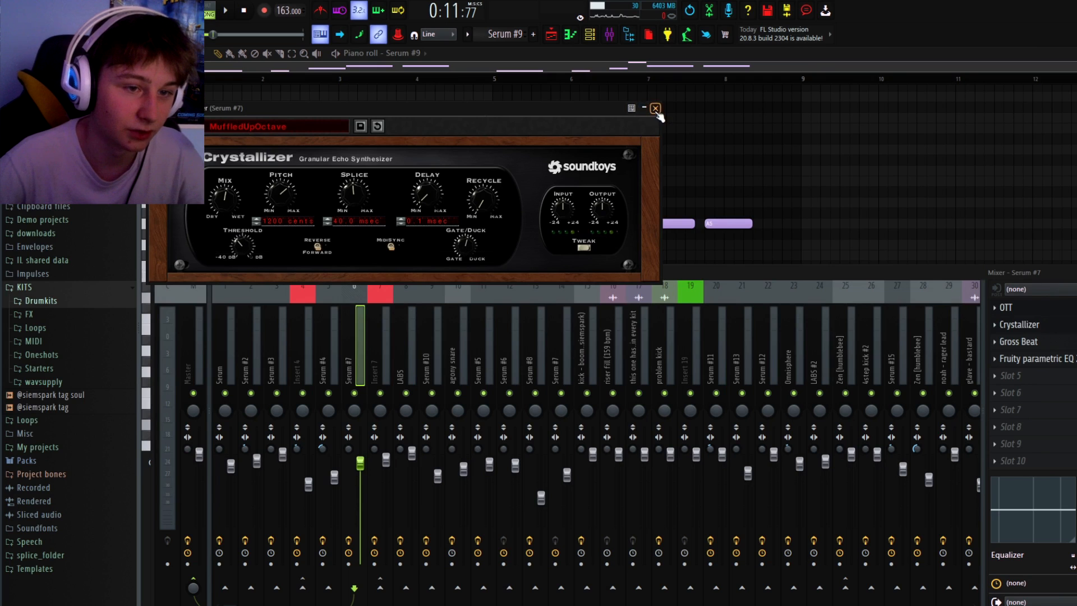
pyautogui.click(654, 108)
pyautogui.click(421, 215)
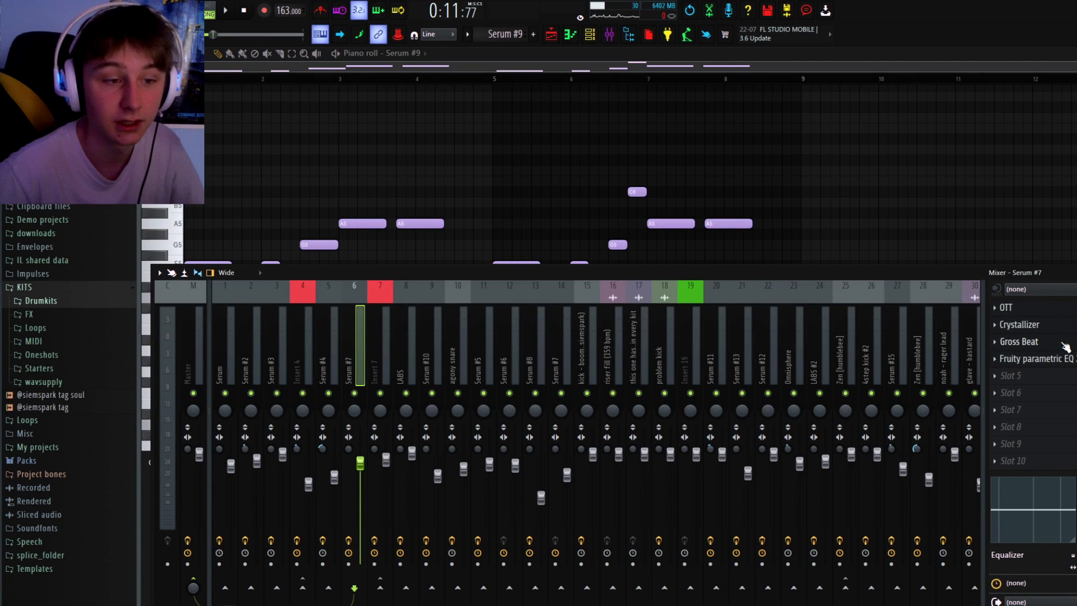
# Inspect the Gross Beat volume gate pattern on the Serum #7 mixer insert while playing the melody
pyautogui.click(1065, 347)
pyautogui.moveTo(481, 155); pyautogui.dragTo(682, 100)
pyautogui.press('space')
pyautogui.press('space')
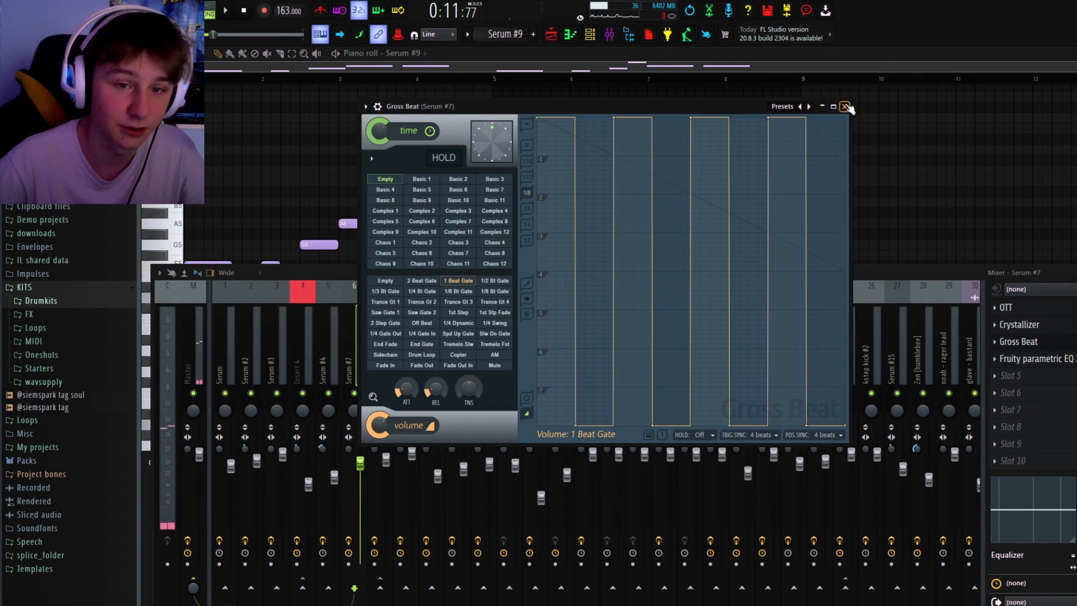
pyautogui.click(844, 106)
# Inspect the Fruity parametric EQ 2 curve on Serum #7 while playing the melody
pyautogui.click(1035, 358)
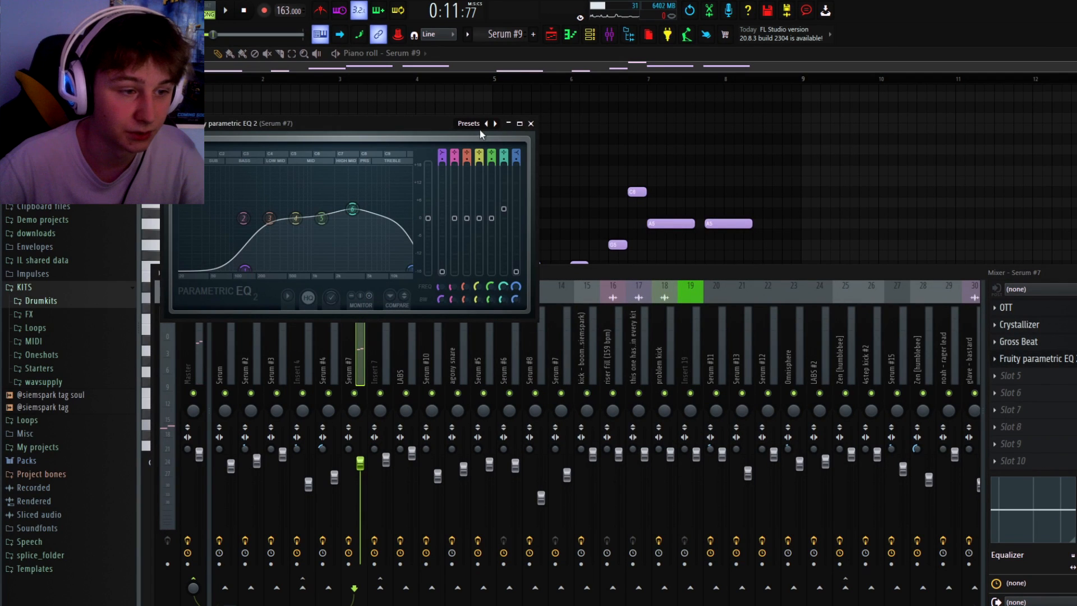
pyautogui.moveTo(338, 141); pyautogui.dragTo(442, 135)
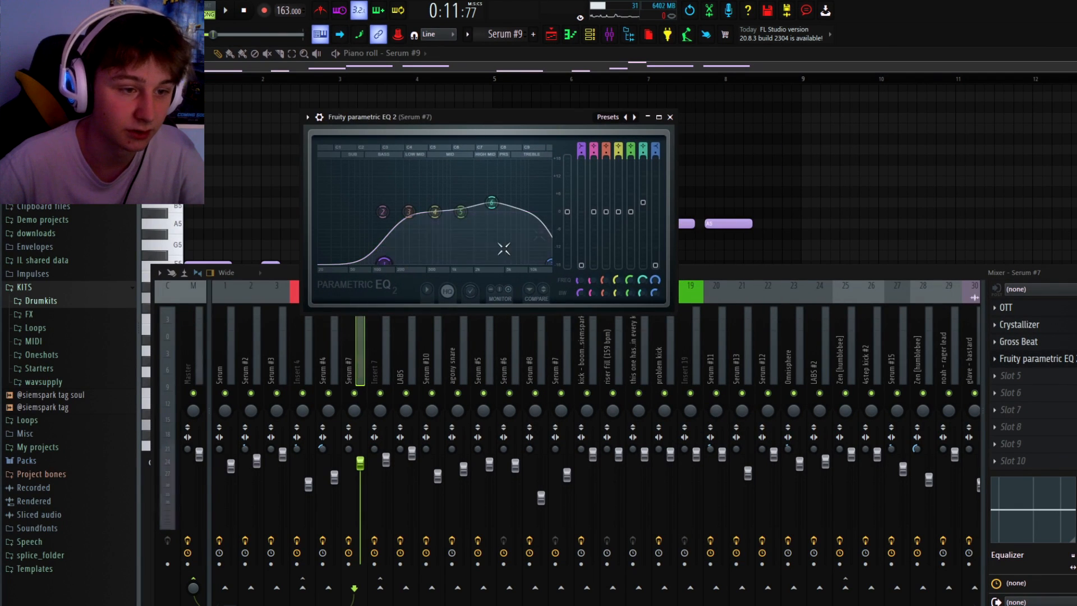
pyautogui.press('space')
pyautogui.moveTo(491, 203); pyautogui.dragTo(494, 199)
pyautogui.press('space')
pyautogui.click(670, 116)
# Unmute Track 1 in the playlist and play its chords together with the Track 2 melody
pyautogui.click(552, 35)
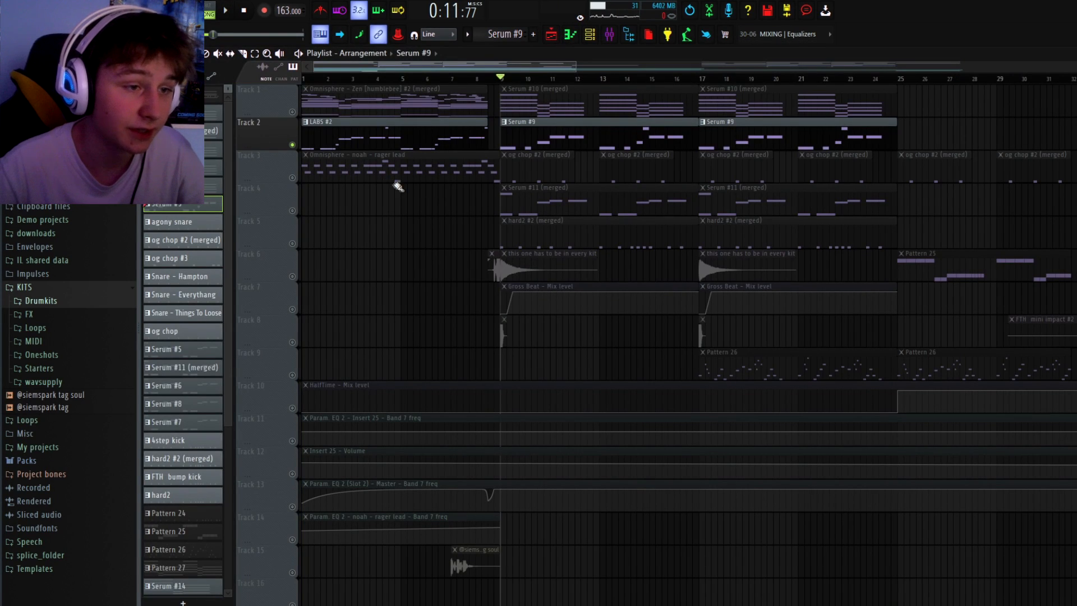
pyautogui.click(292, 111)
pyautogui.press('space')
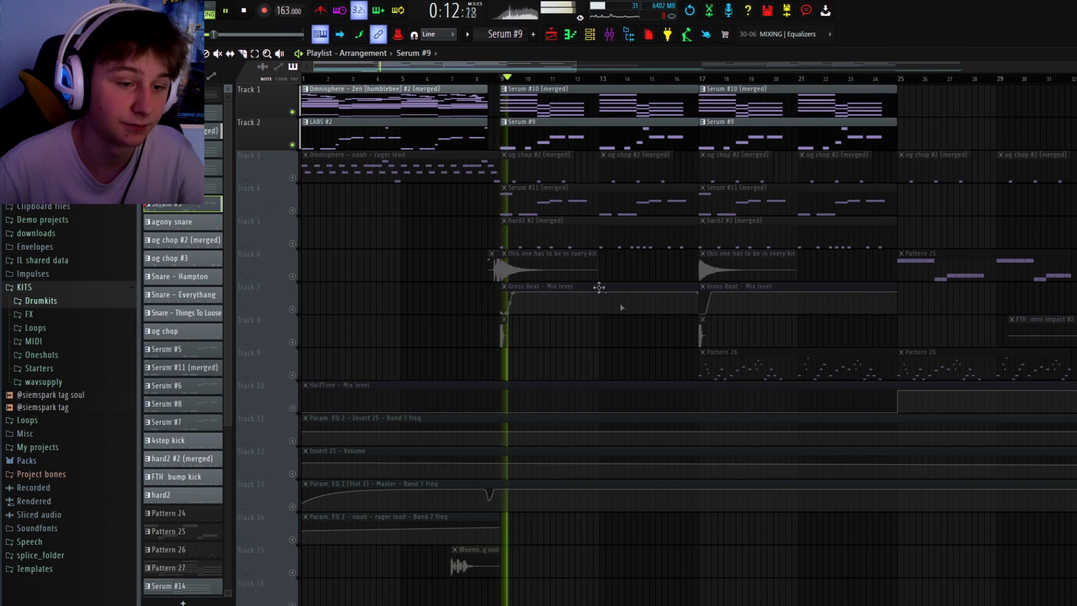
# Unmute the Gross Beat mix level automation on Track 7 and play it with Tracks 1 and 2
pyautogui.click(292, 309)
pyautogui.press('space')
pyautogui.scroll(2, 374, 116)
pyautogui.click(443, 120)
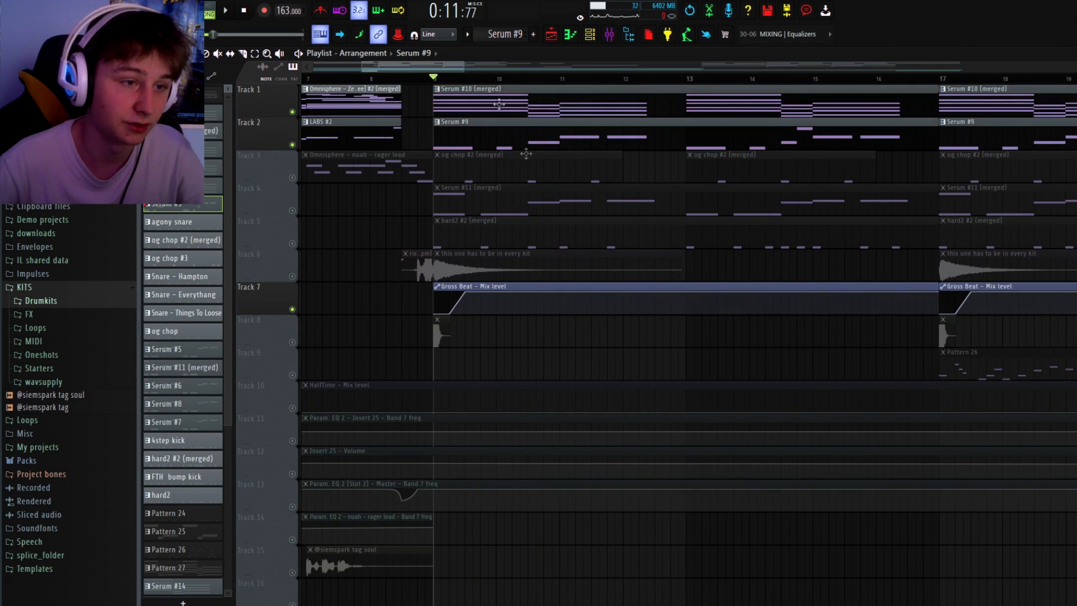
pyautogui.press('space')
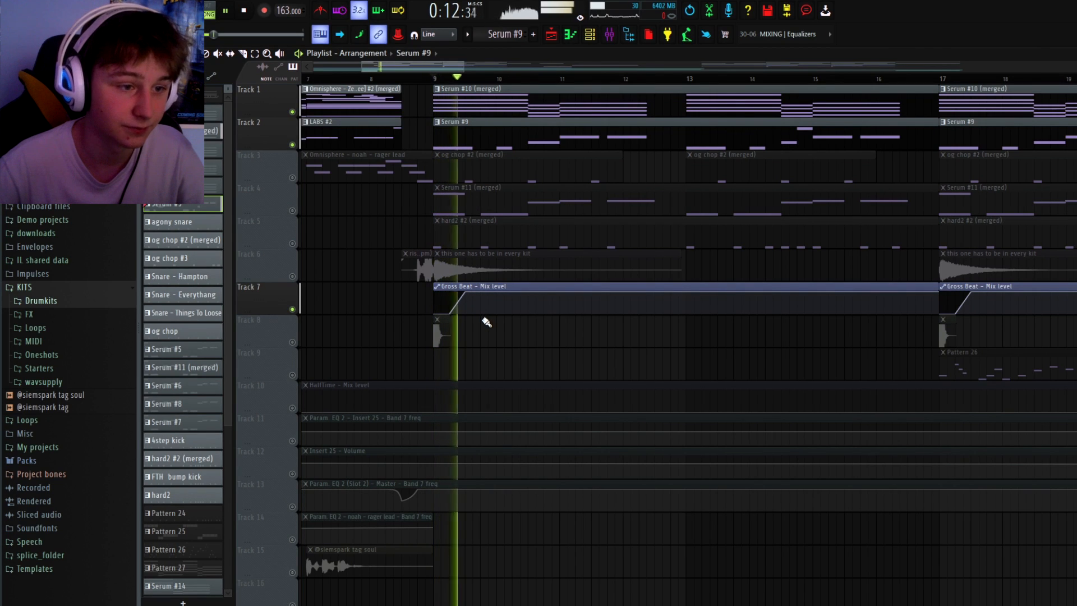
pyautogui.press('space')
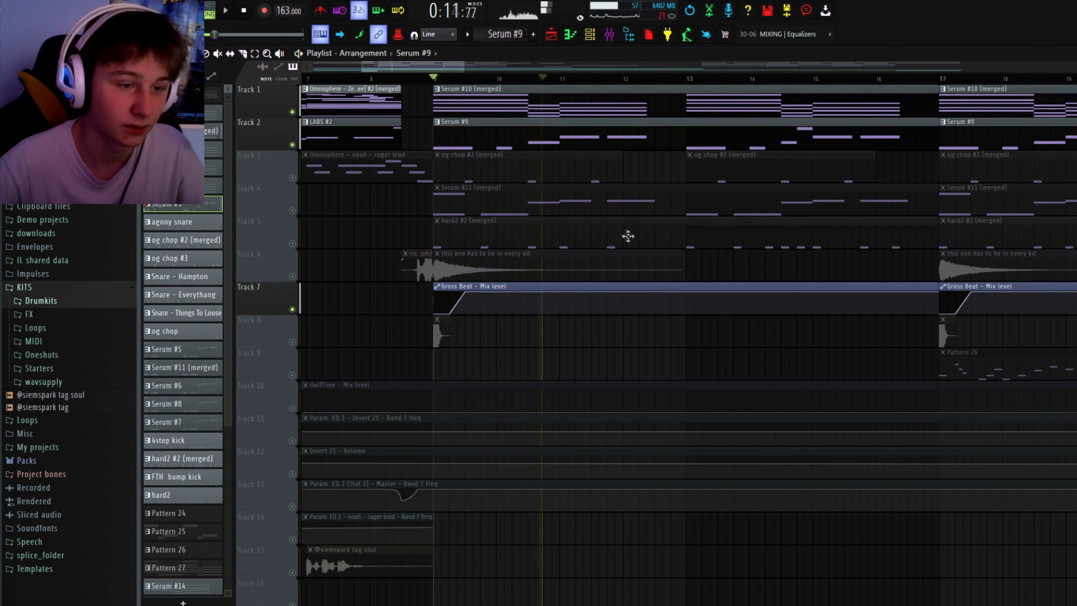
# Solo Track 9, set the playback position to bar 17 and open Pattern 26's Serum #10 notes in the piano roll
pyautogui.scroll(-3, 722, 62)
pyautogui.click(724, 78)
pyautogui.click(282, 373)
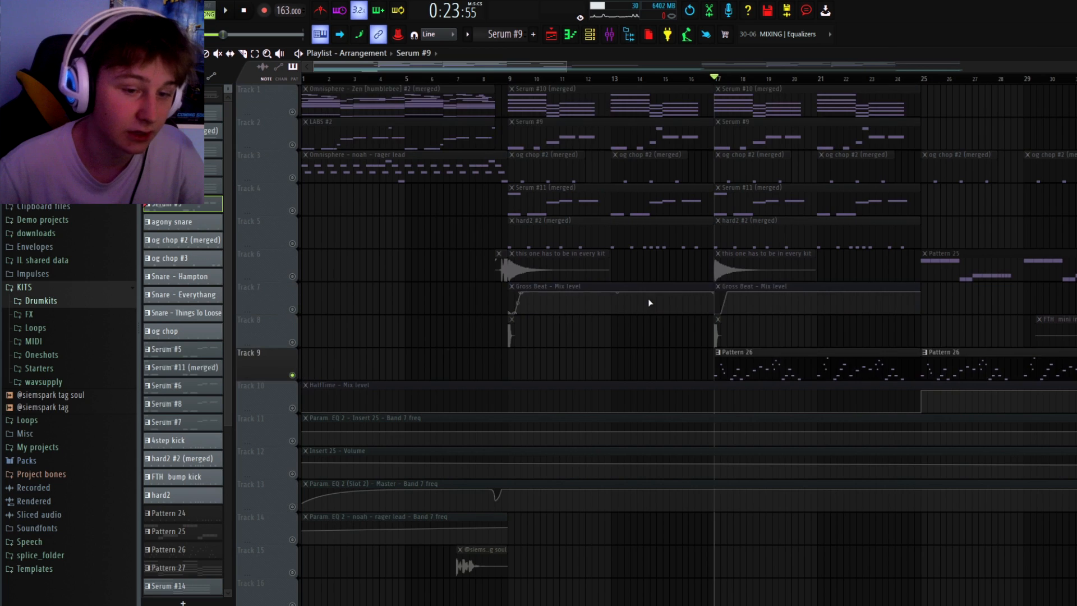
pyautogui.scroll(-3, 661, 301)
pyautogui.moveTo(897, 359); pyautogui.dragTo(897, 386)
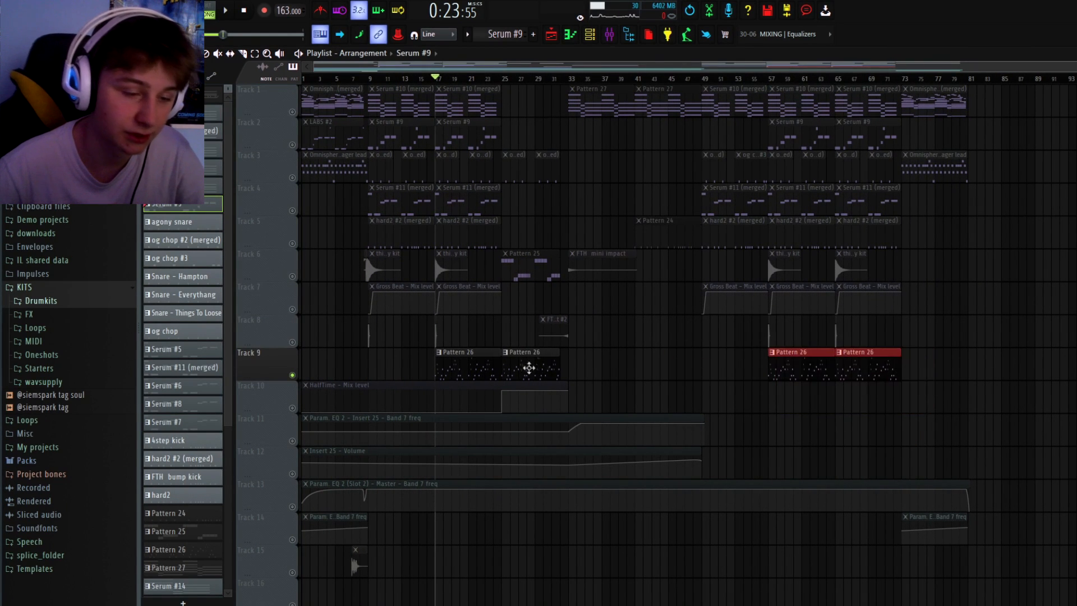
pyautogui.doubleClick(436, 365)
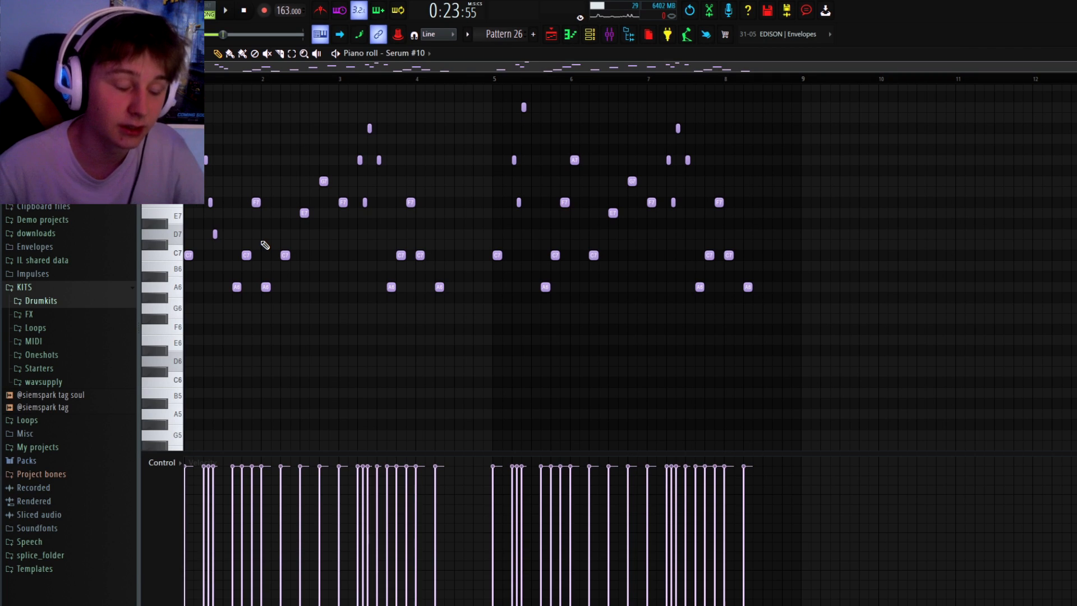
# Select the Serum #10 mixer insert and play the Pattern 26 melody in the piano roll
pyautogui.click(611, 35)
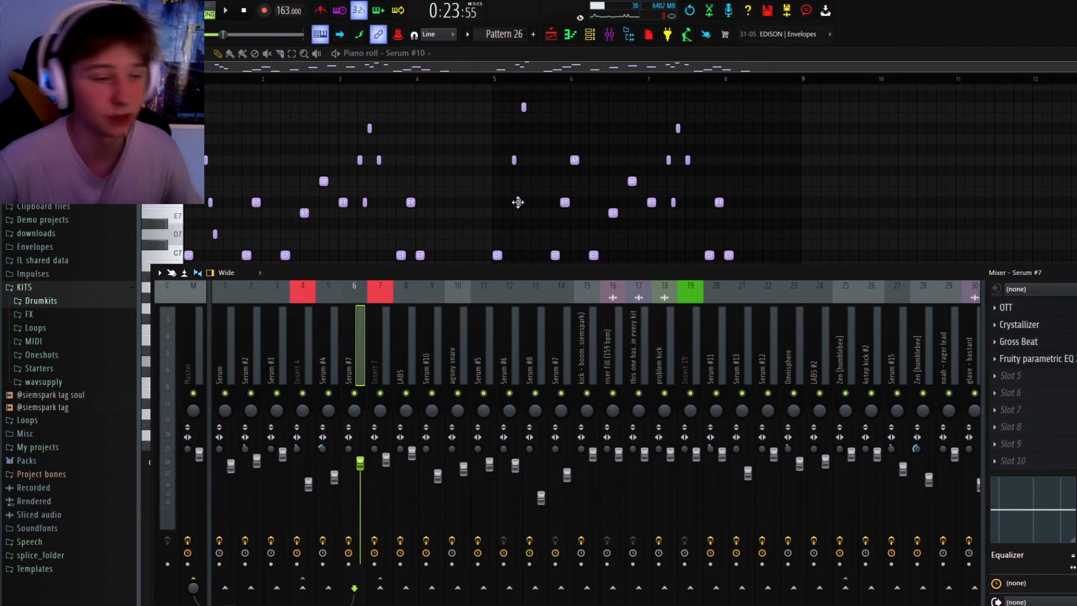
pyautogui.click(434, 539)
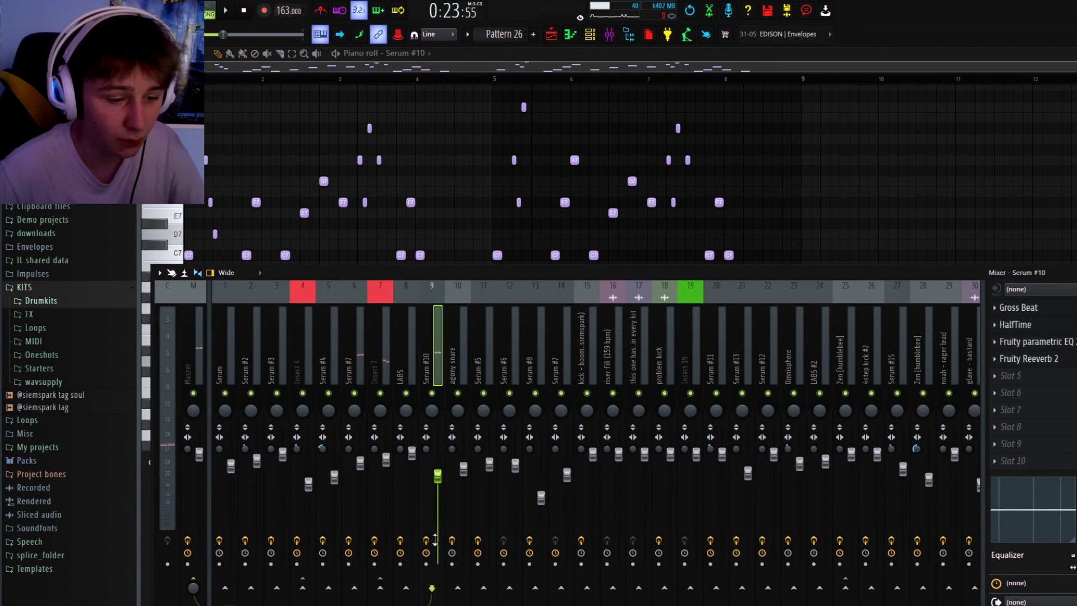
pyautogui.press('F9')
pyautogui.press('space')
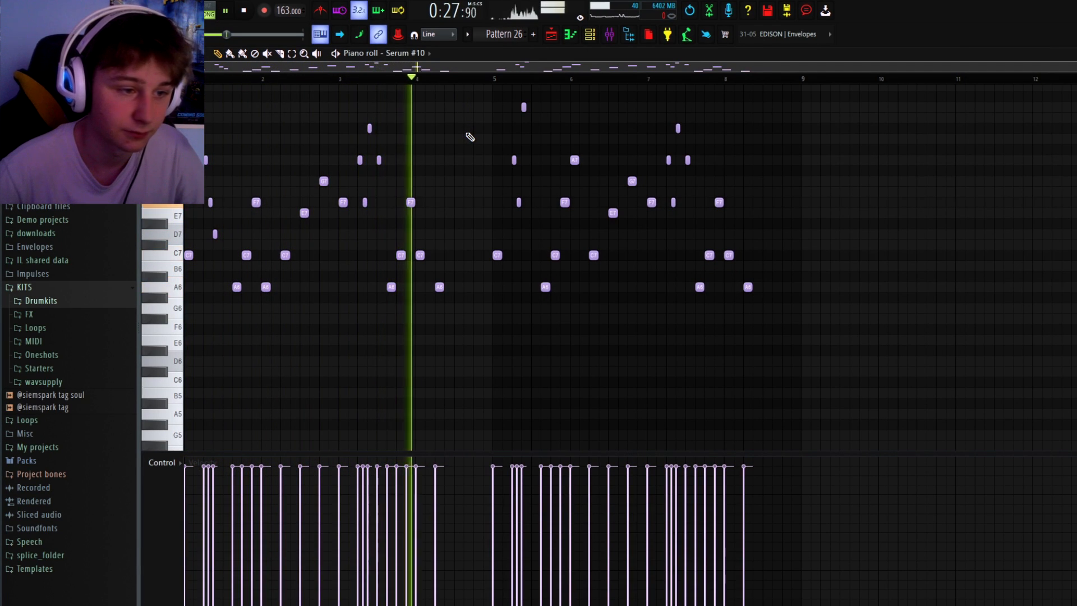
pyautogui.press('space')
# Inspect the WholeLotta time pattern in Gross Beat on Serum #10 while playing Pattern 26
pyautogui.click(622, 35)
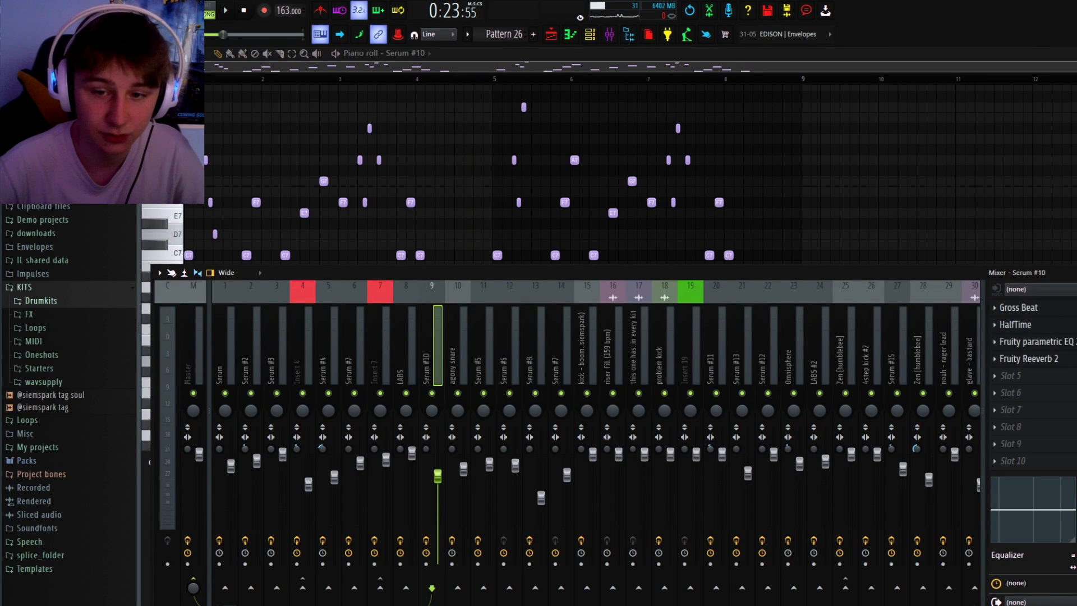
pyautogui.press('space')
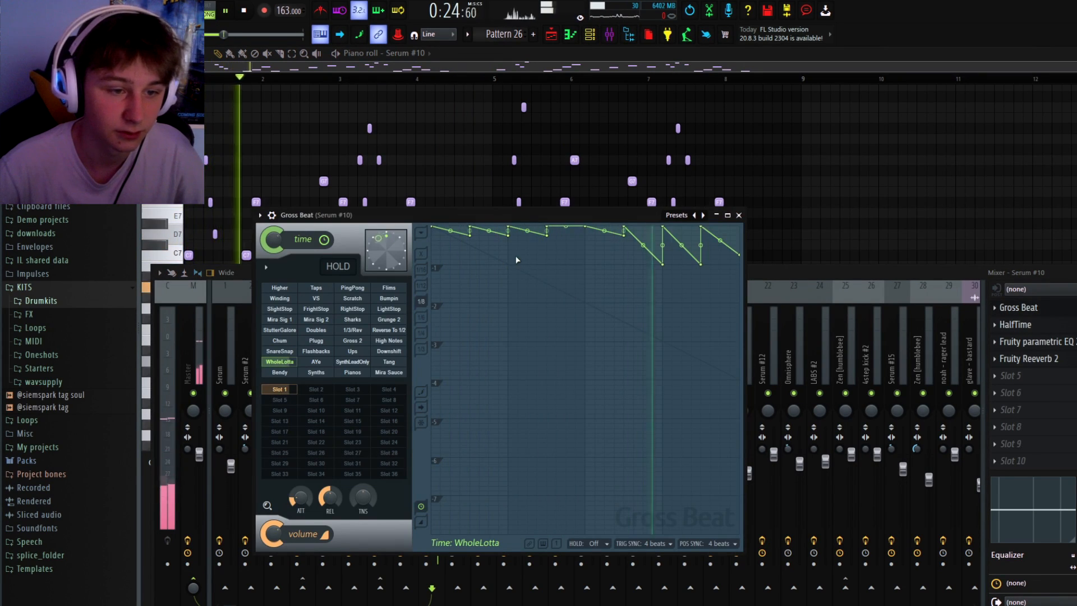
pyautogui.click(739, 215)
pyautogui.press('space')
pyautogui.press('space')
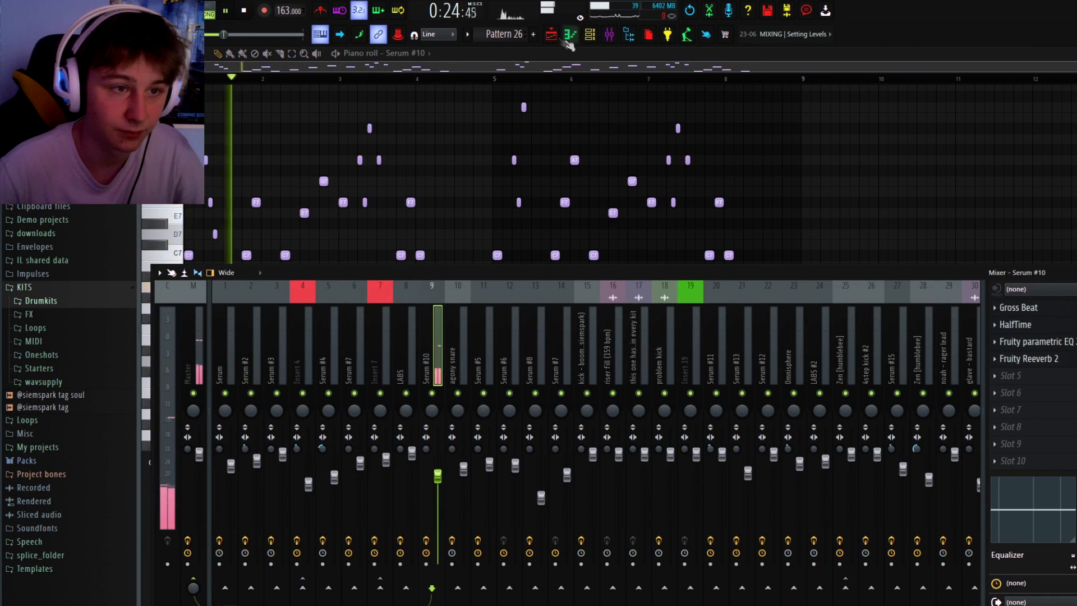
pyautogui.press('space')
# Unmute the HalfTime mix level automation on Track 10 and play it with Pattern 26 while viewing the mixer
pyautogui.press('F5')
pyautogui.click(296, 415)
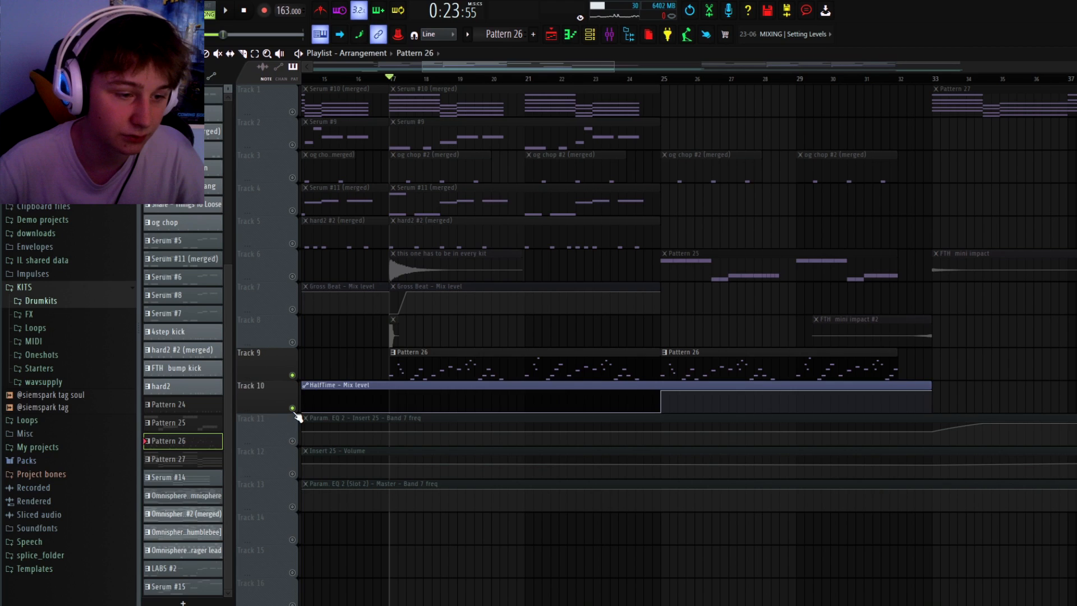
pyautogui.click(609, 35)
pyautogui.press('space')
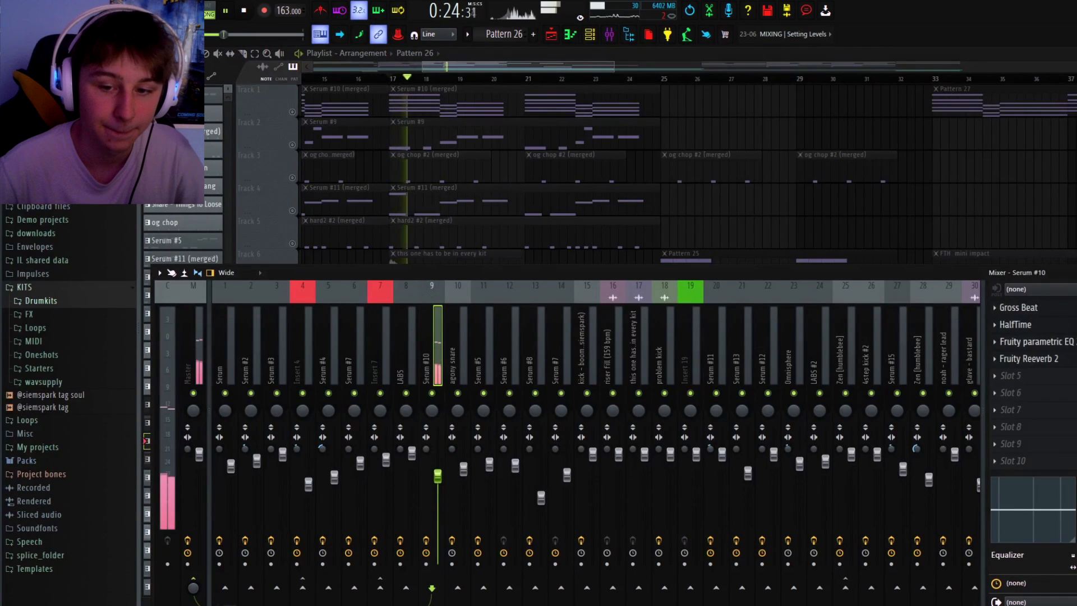
pyautogui.press('space')
# Inspect the Fruity parametric EQ 2 curve and the Fruity Reeverb 2 settings on the Serum #10 mixer insert
pyautogui.click(1047, 342)
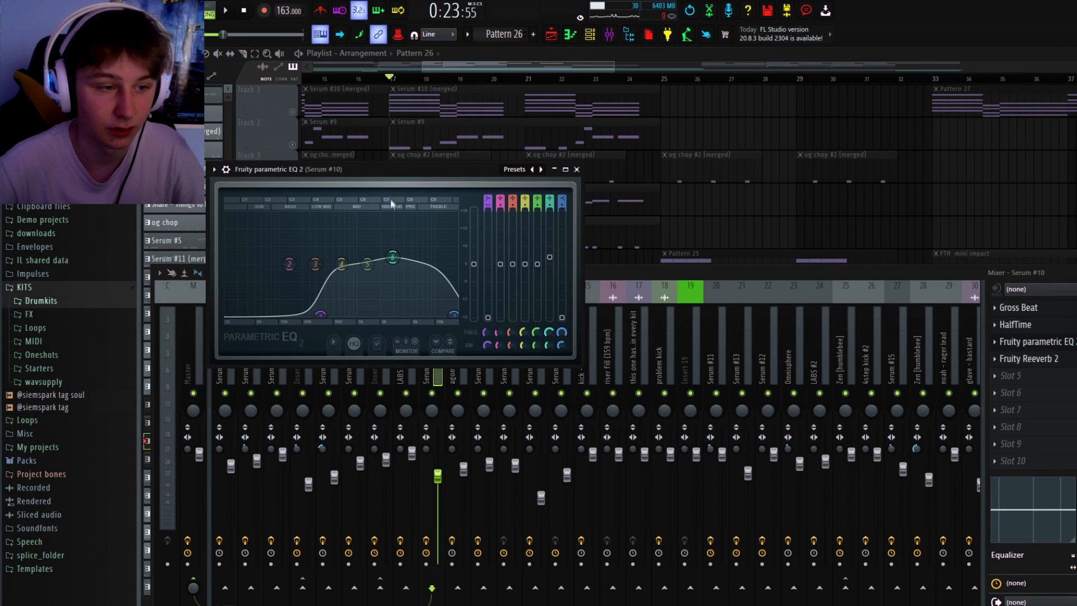
pyautogui.click(575, 168)
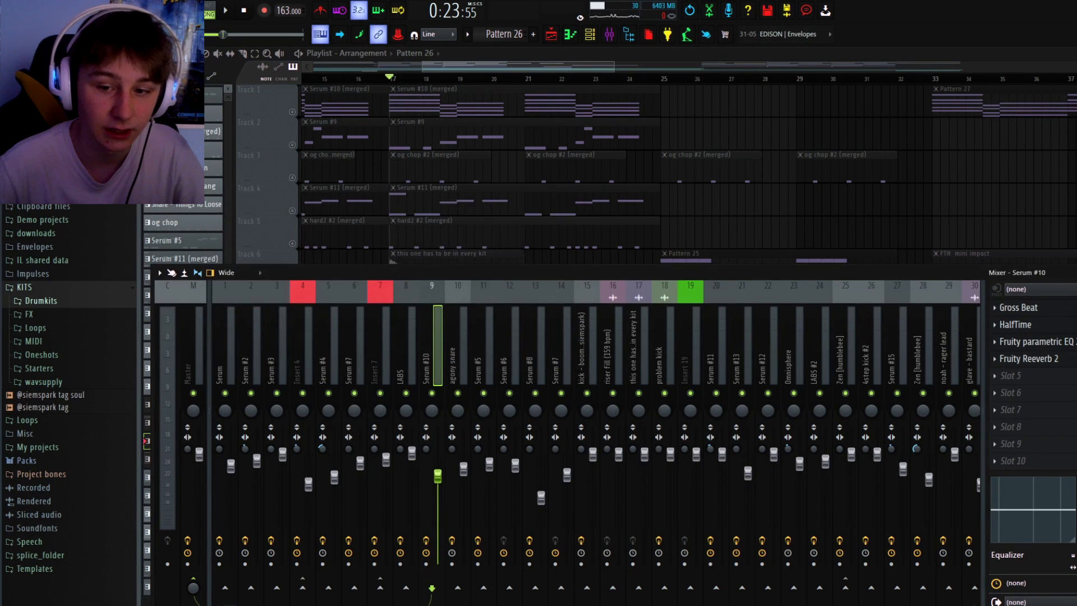
pyautogui.click(1026, 358)
pyautogui.press('space')
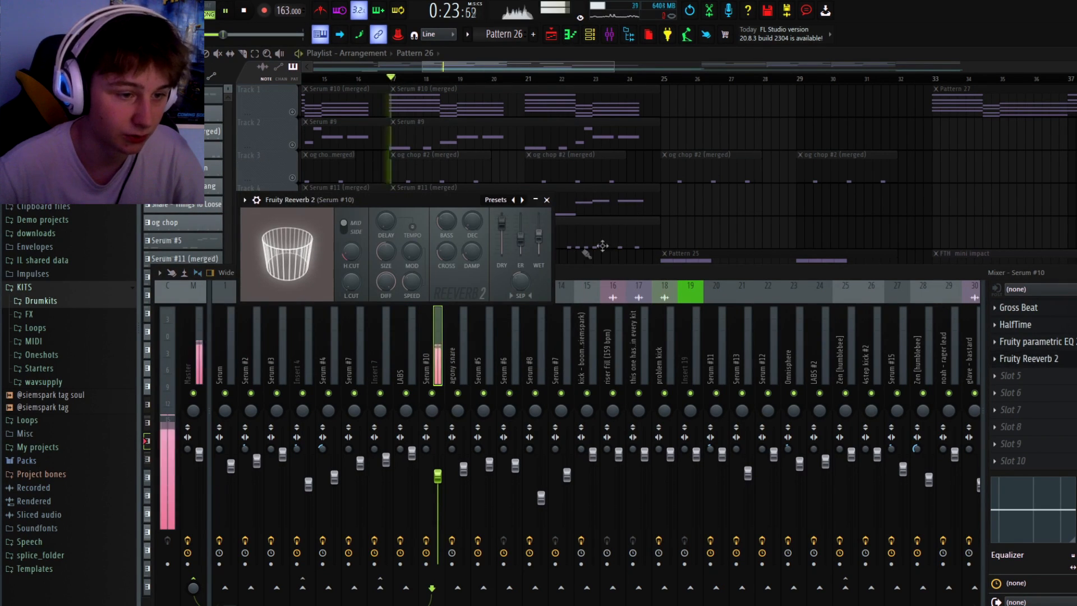
pyautogui.click(552, 203)
pyautogui.press('space')
pyautogui.press('F9')
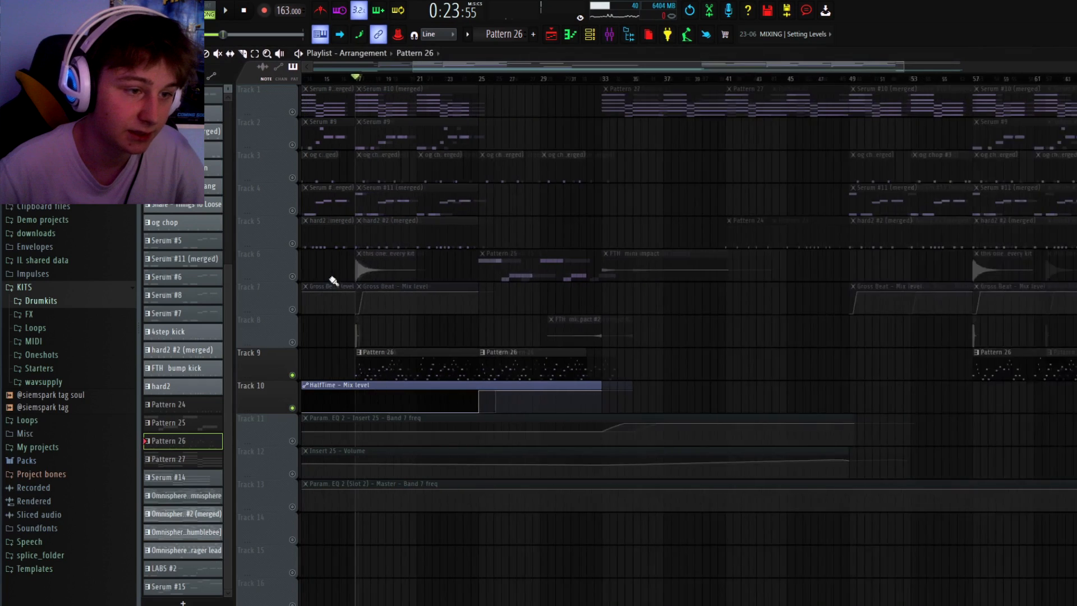
# Solo Track 3, set the playback position to bar 9 and show the og chop #2 (merged) pattern in the channel rack
pyautogui.scroll(4, 300, 216)
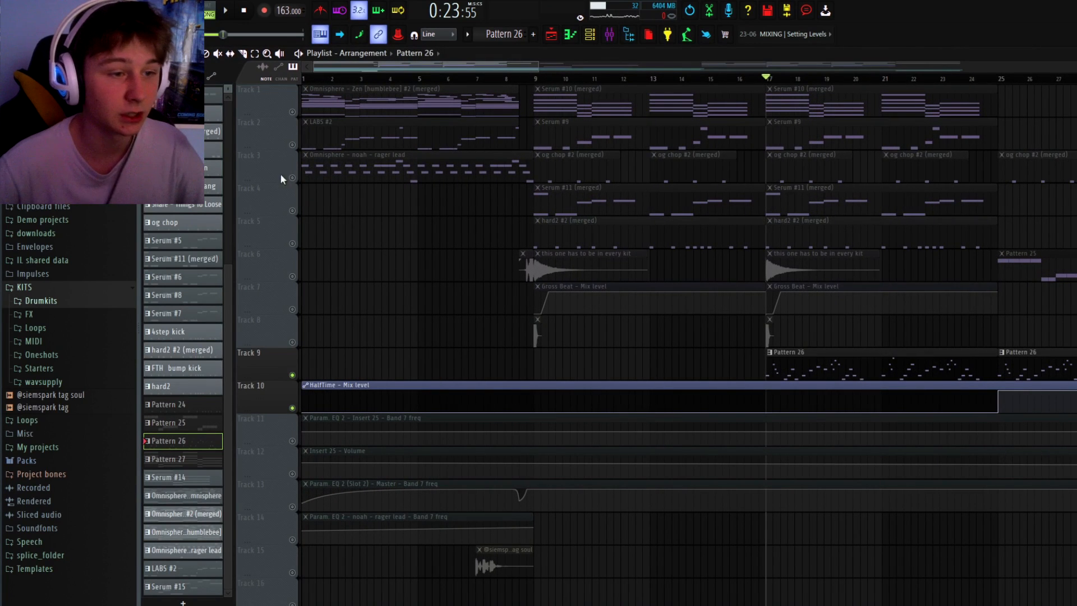
pyautogui.click(282, 178)
pyautogui.click(541, 78)
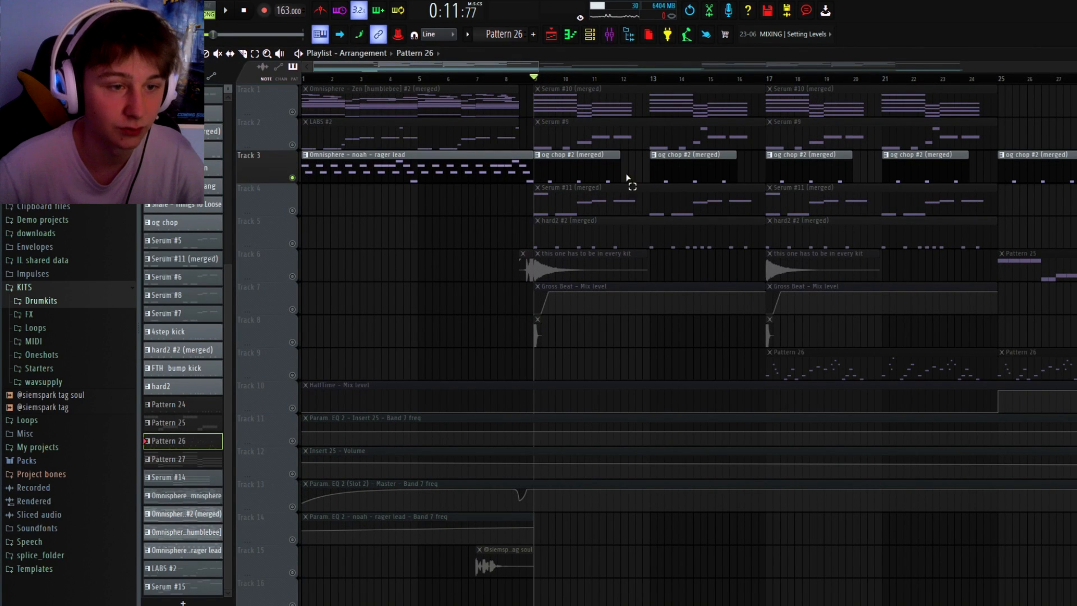
pyautogui.click(572, 155)
pyautogui.click(589, 34)
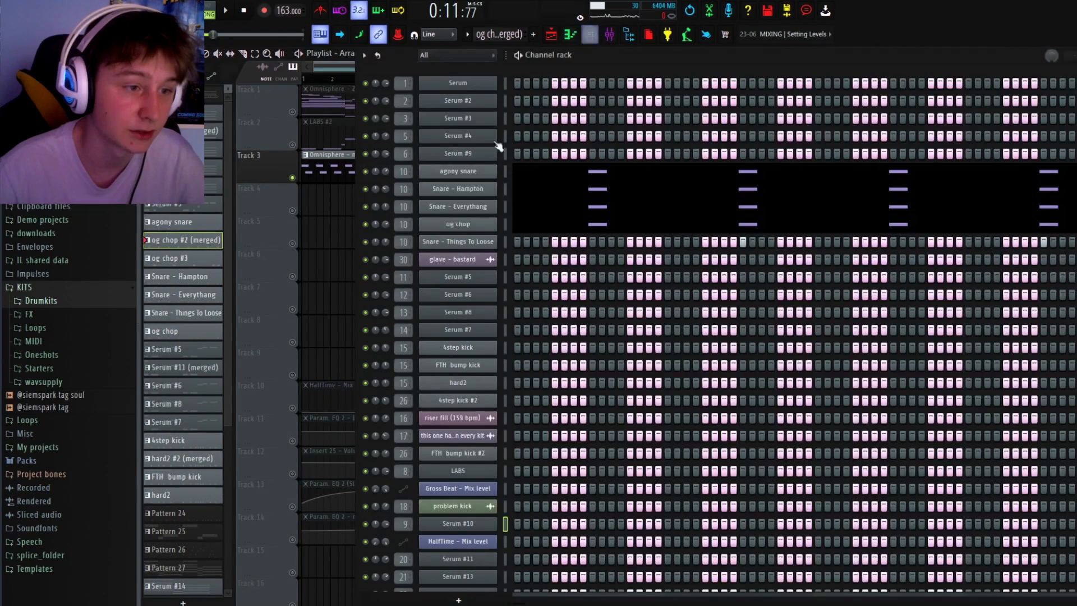
# Inspect the sampler settings and waveforms of the agony snare and Snare - Hampton channels
pyautogui.click(450, 172)
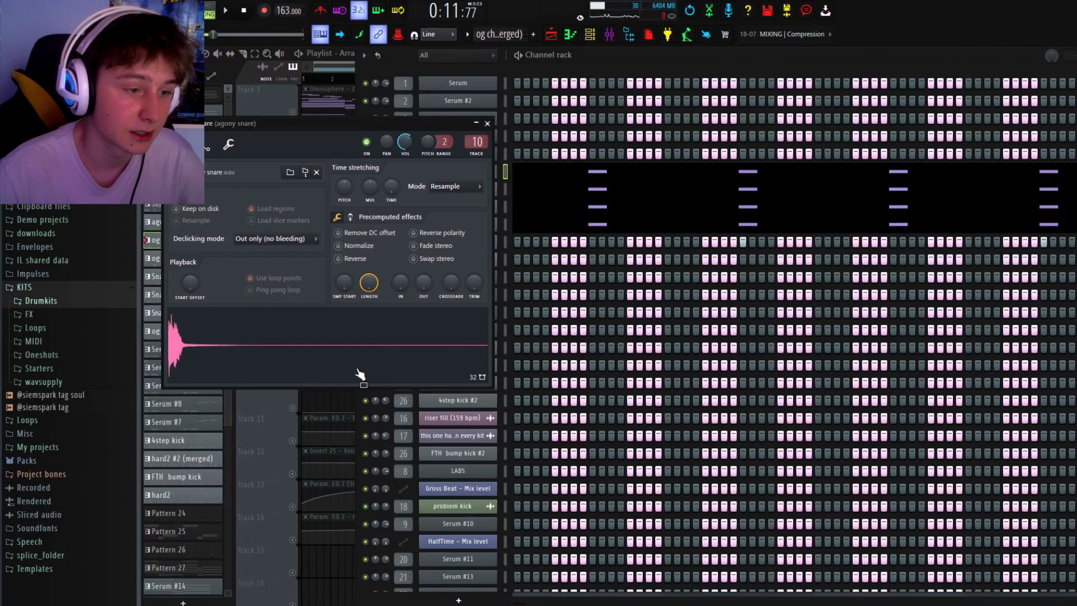
pyautogui.click(492, 120)
pyautogui.click(478, 174)
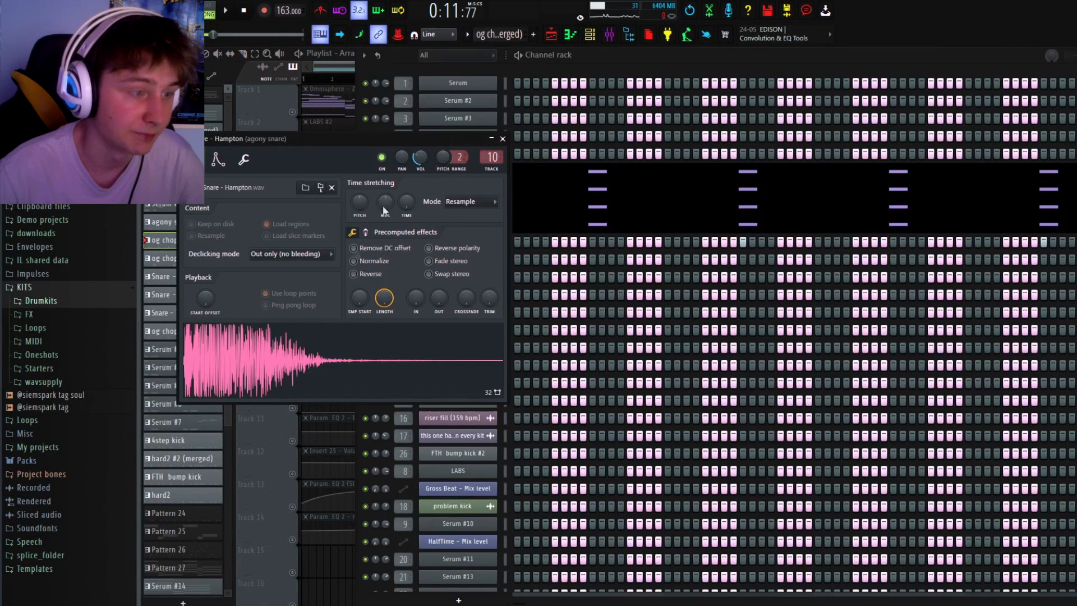
pyautogui.click(502, 139)
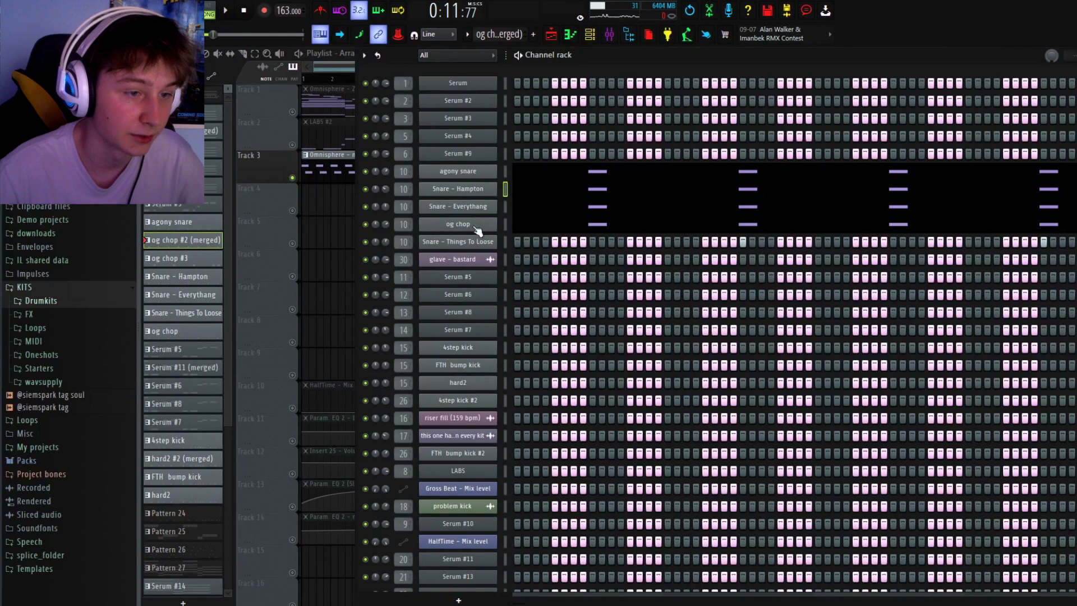
# Play the layered snares of the og chop #2 (merged) pattern individually, including agony snare and Snare - Everythang
pyautogui.rightClick(365, 171)
pyautogui.press('space')
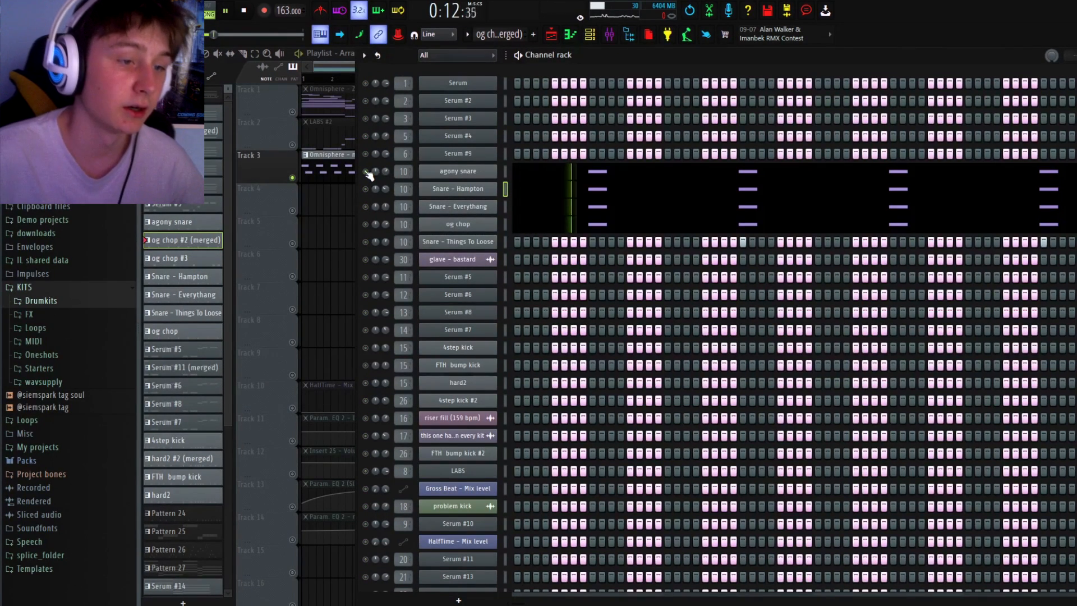
pyautogui.rightClick(365, 206)
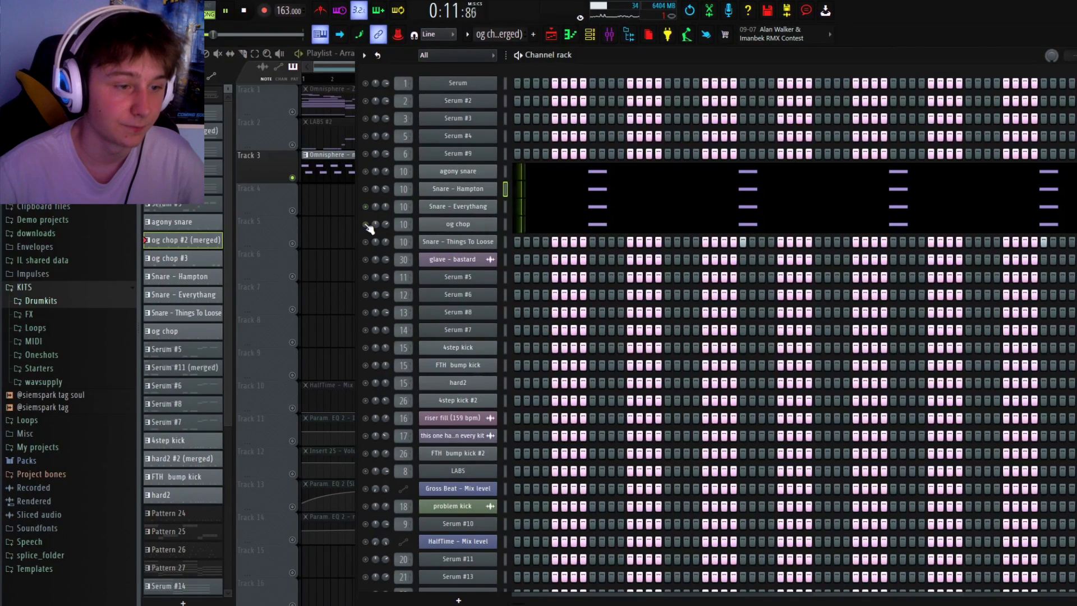
pyautogui.press('space')
# Play the soloed og chop #2 (merged) snare pattern from bar 9 in the playlist
pyautogui.click(346, 240)
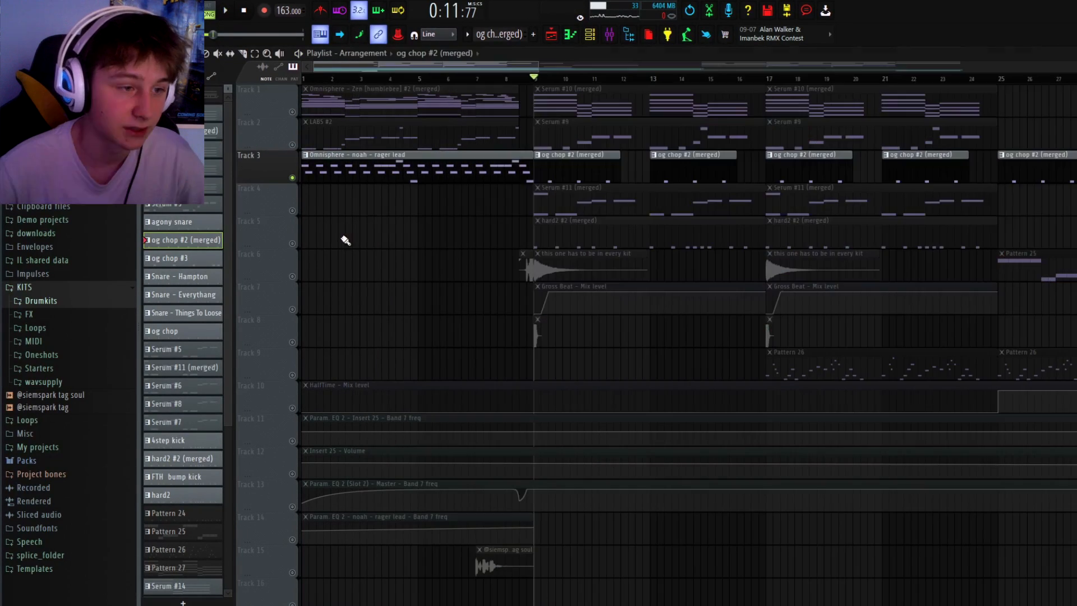
pyautogui.press('space')
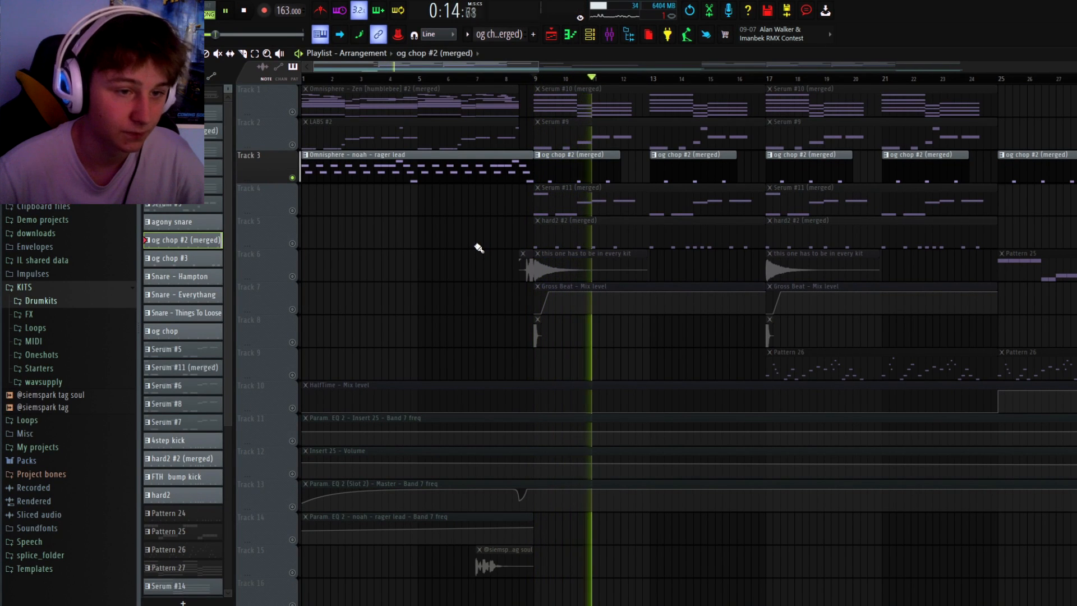
pyautogui.press('space')
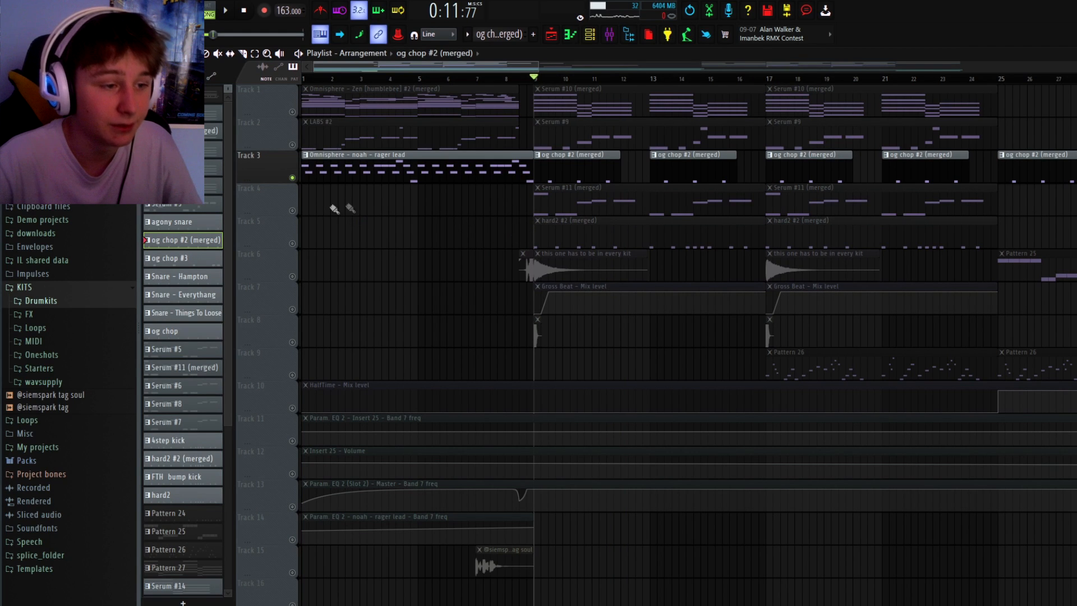
# Solo Track 4, play the Serum #11 (merged) pattern with only Serum #5 sounding, and open the Serum #5 piano roll
pyautogui.doubleClick(548, 202)
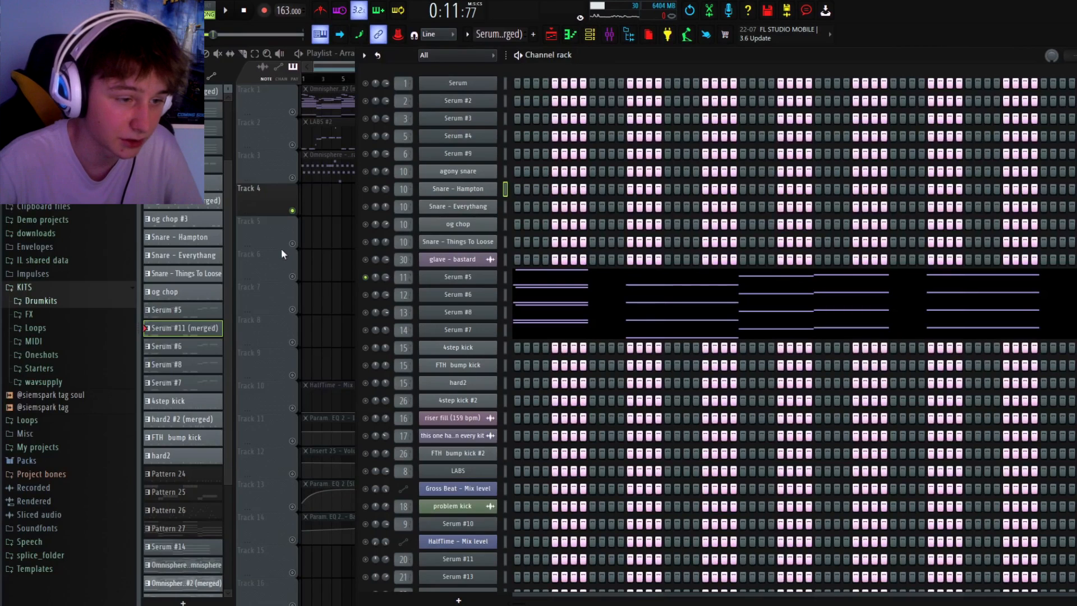
pyautogui.press('space')
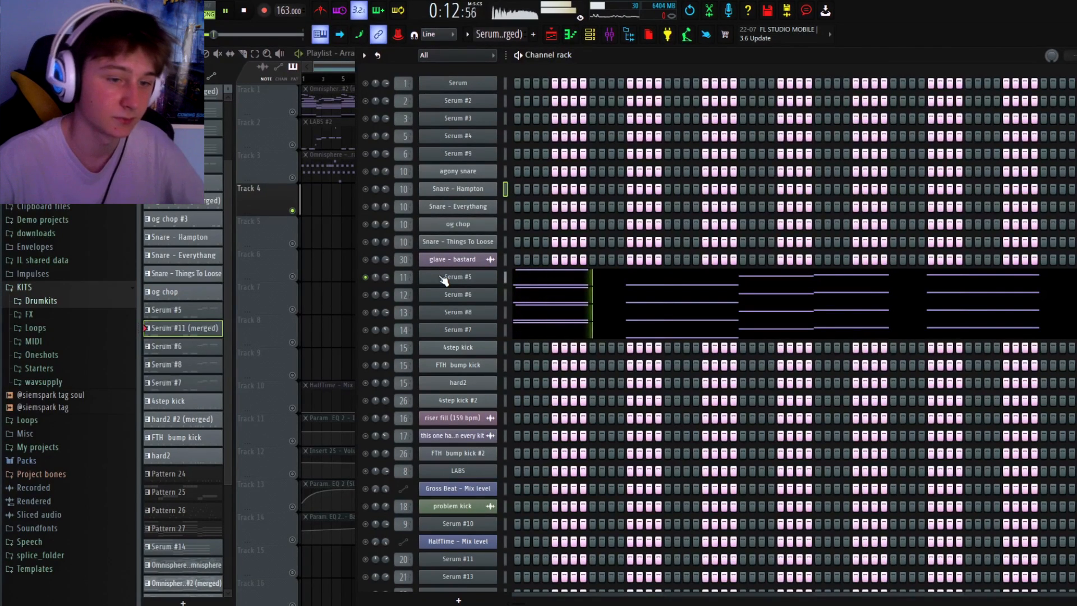
pyautogui.click(558, 276)
pyautogui.press('space')
# Examine and audition the paired opening D4 and D5 notes in the Serum #5 piano roll
pyautogui.scroll(-5, 314, 255)
pyautogui.scroll(8, 250, 173)
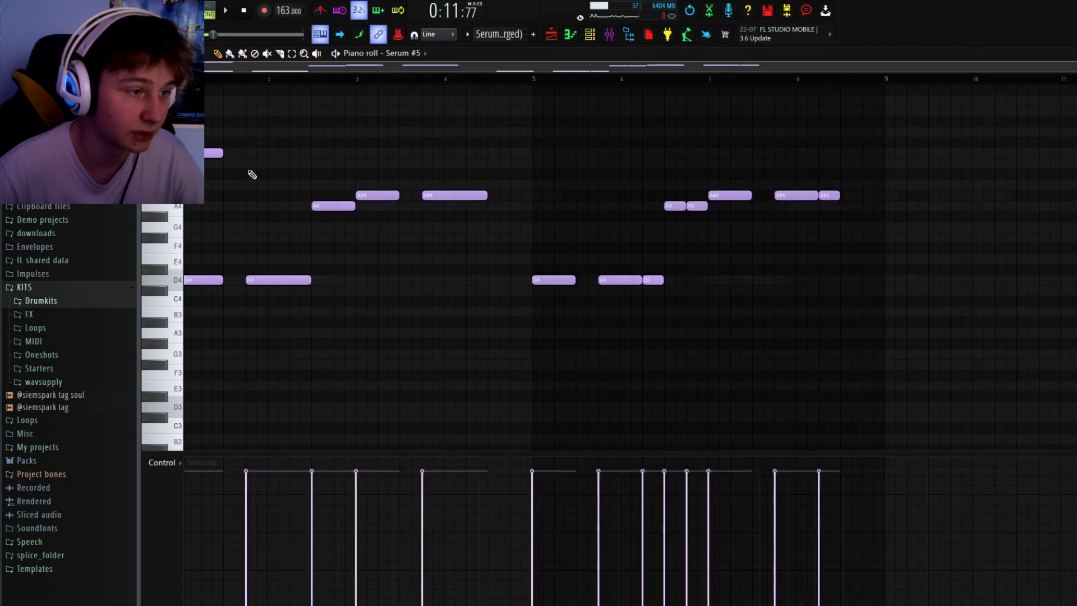
pyautogui.moveTo(250, 133); pyautogui.dragTo(271, 265)
pyautogui.scroll(1, 393, 247)
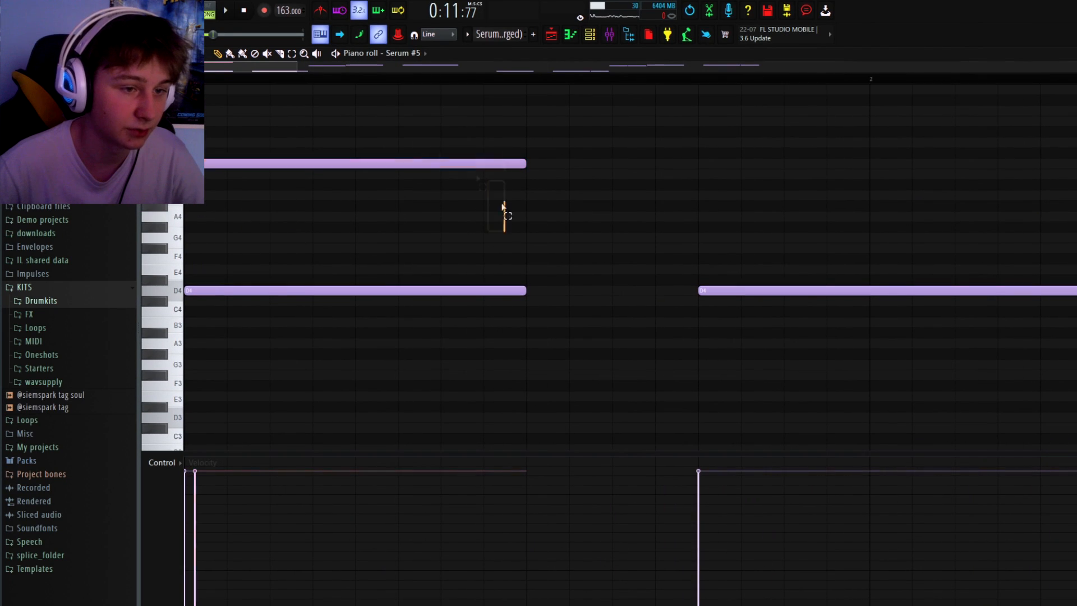
pyautogui.click(233, 180)
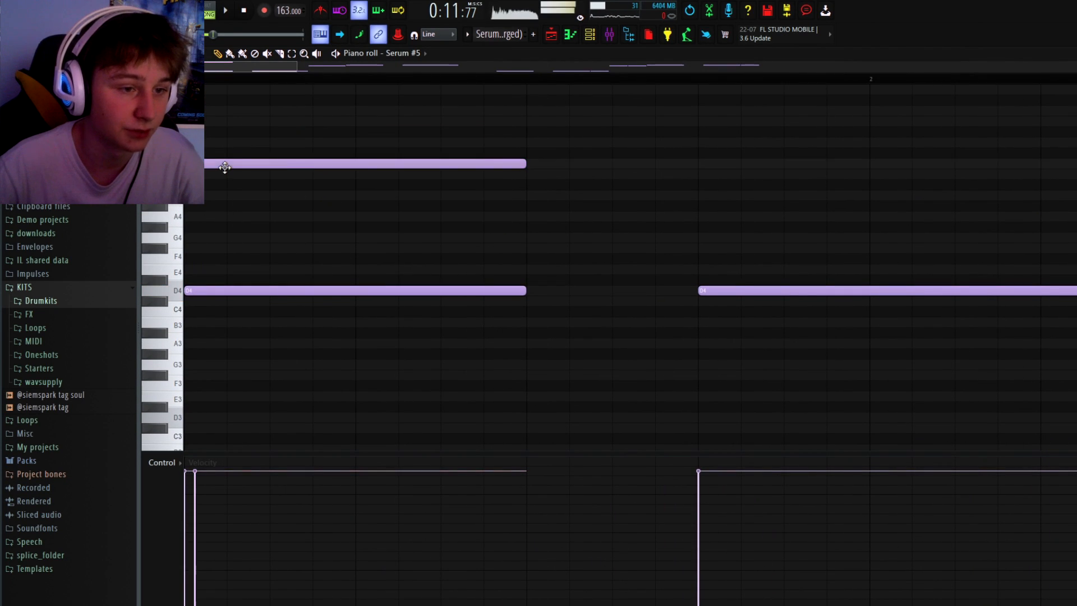
pyautogui.scroll(-3, 284, 229)
pyautogui.press('space')
pyautogui.press('space')
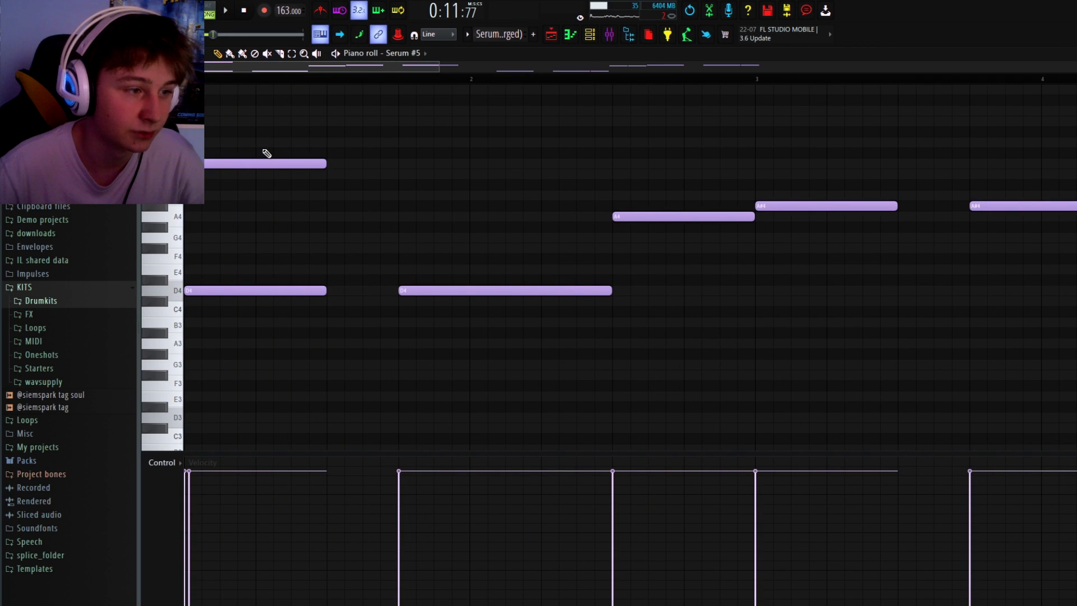
# Try playing the Serum #5 melody with its opening D5 note deleted, and undo the deletion
pyautogui.rightClick(267, 164)
pyautogui.press('space')
pyautogui.press('space')
pyautogui.hotkey('ctrl', 'z')
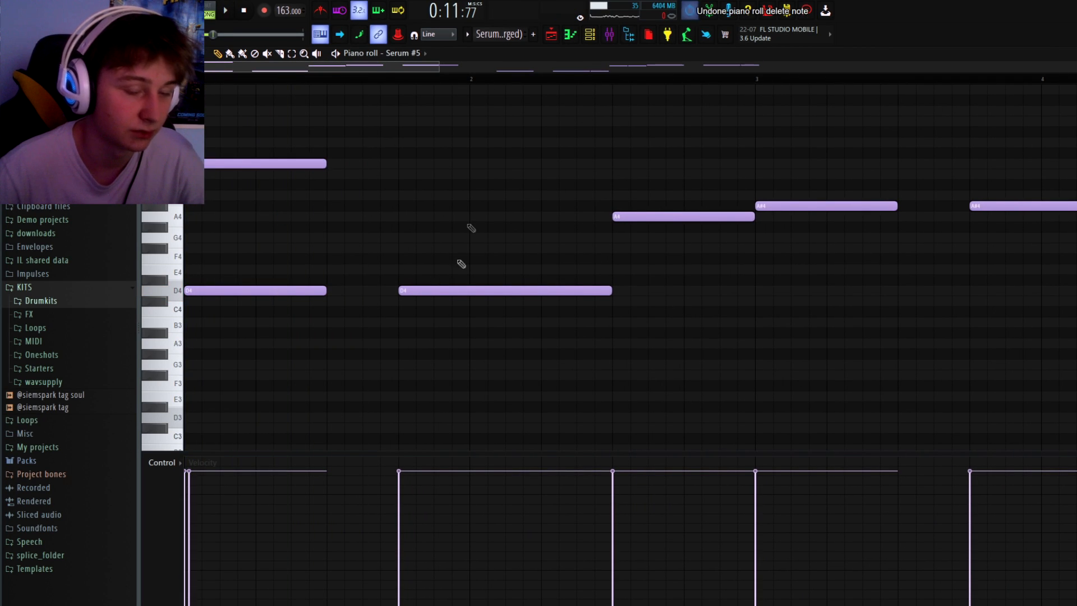
# Examine the Serum #5 melody across both halves of the pattern and play the second half from bar 5
pyautogui.scroll(-2, 469, 228)
pyautogui.scroll(1, 505, 192)
pyautogui.moveTo(193, 125); pyautogui.dragTo(415, 400)
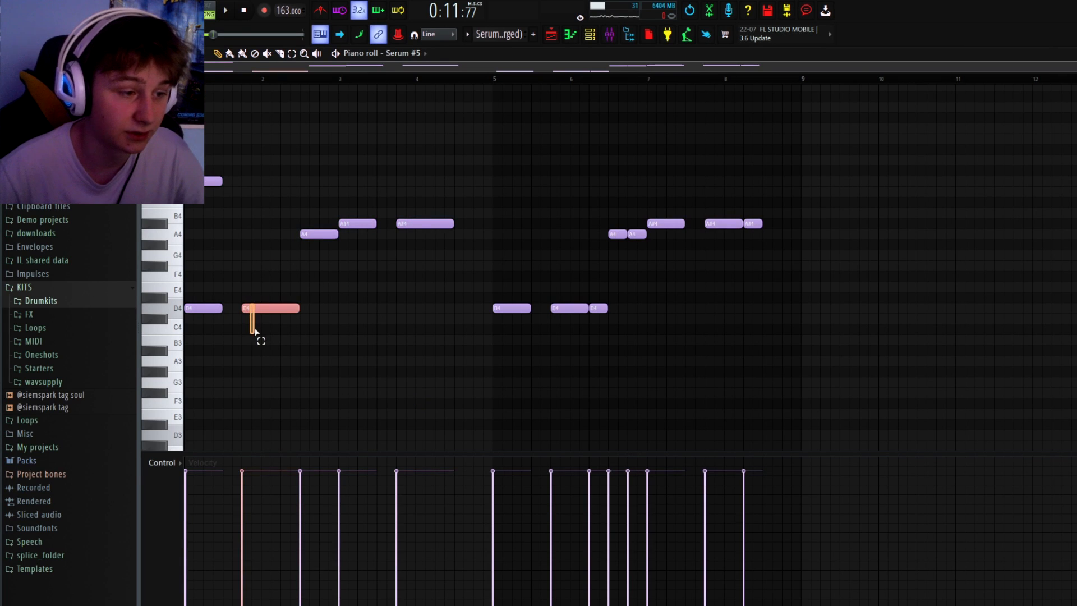
pyautogui.moveTo(536, 283); pyautogui.dragTo(615, 315)
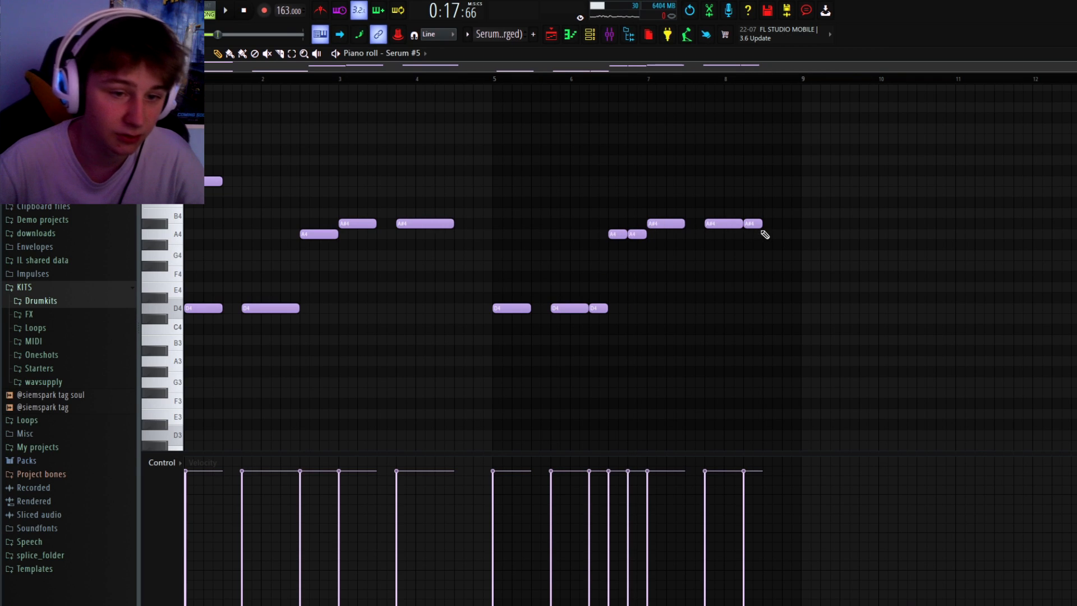
pyautogui.press('space')
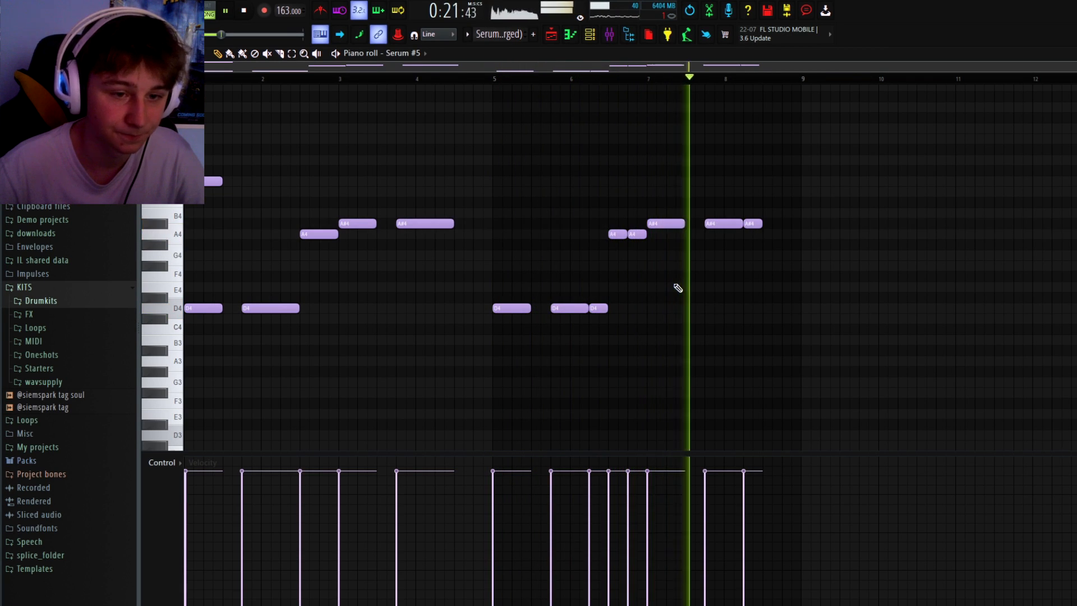
pyautogui.press('space')
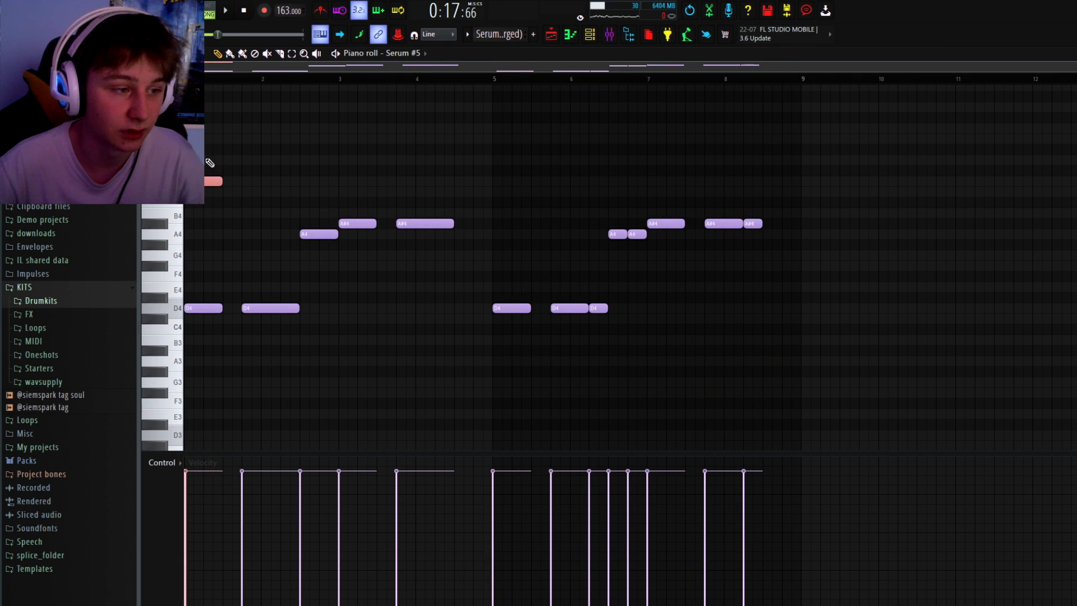
pyautogui.press('space')
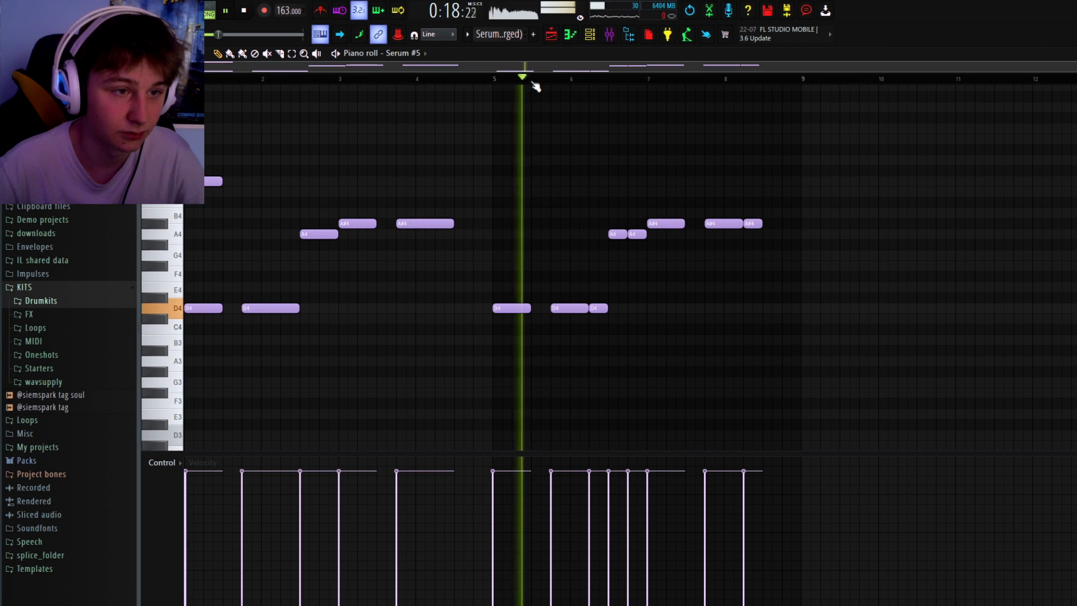
pyautogui.press('space')
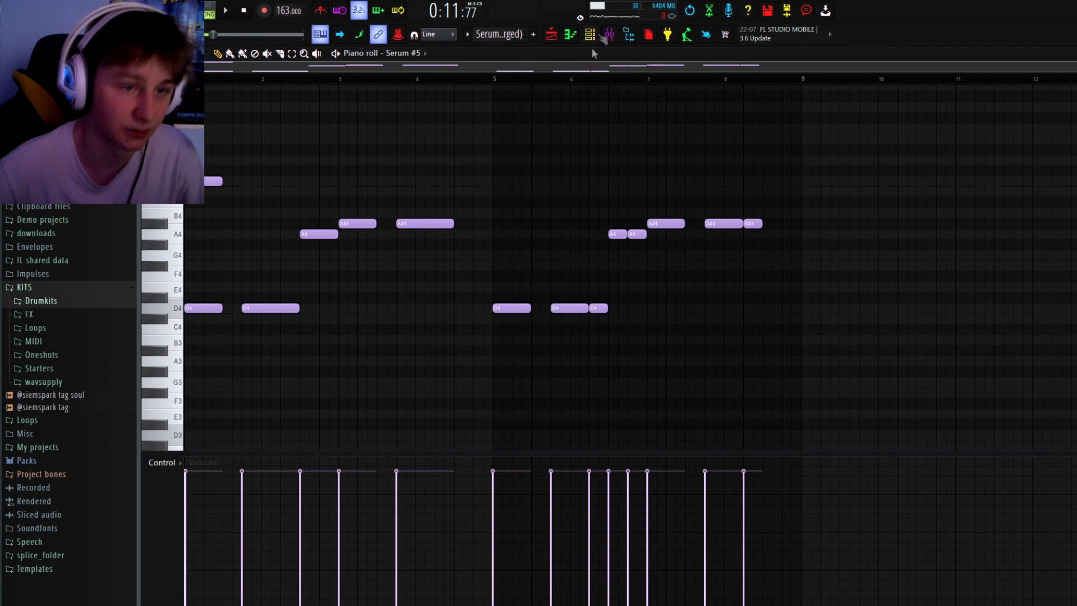
# Solo Serum #6 and inspect the oscillator and FX settings of its SUBBB preset while playing the pattern
pyautogui.press('F6')
pyautogui.press('space')
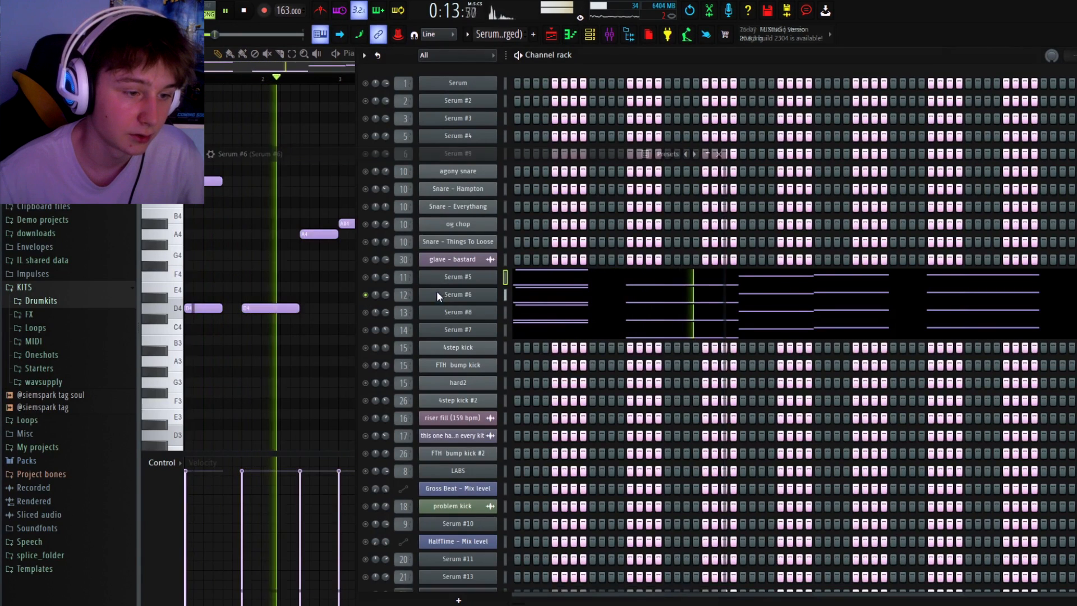
pyautogui.click(439, 296)
pyautogui.press('space')
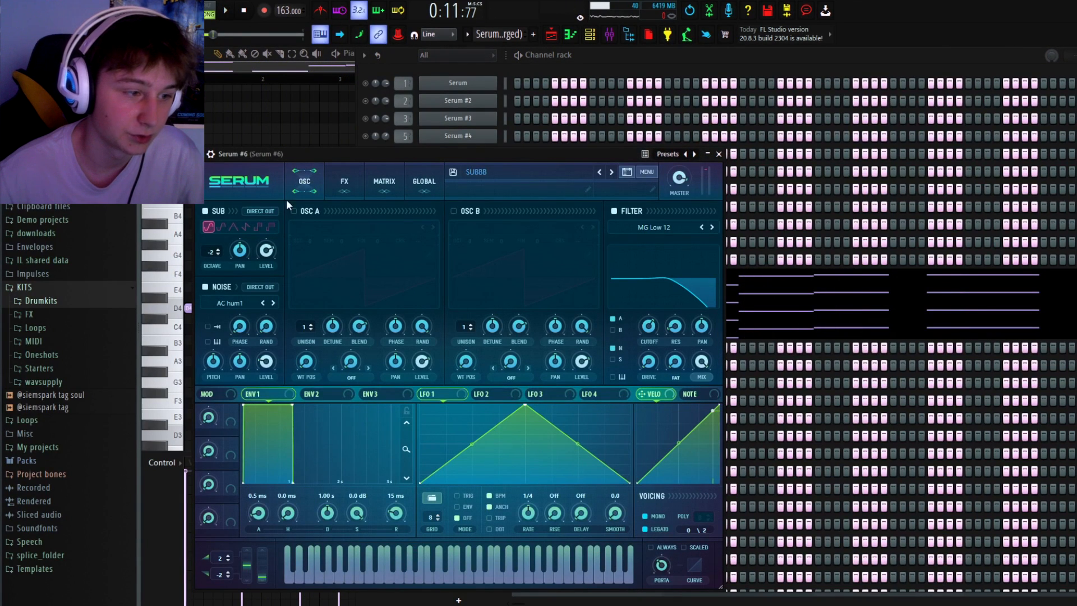
pyautogui.click(368, 178)
pyautogui.click(344, 181)
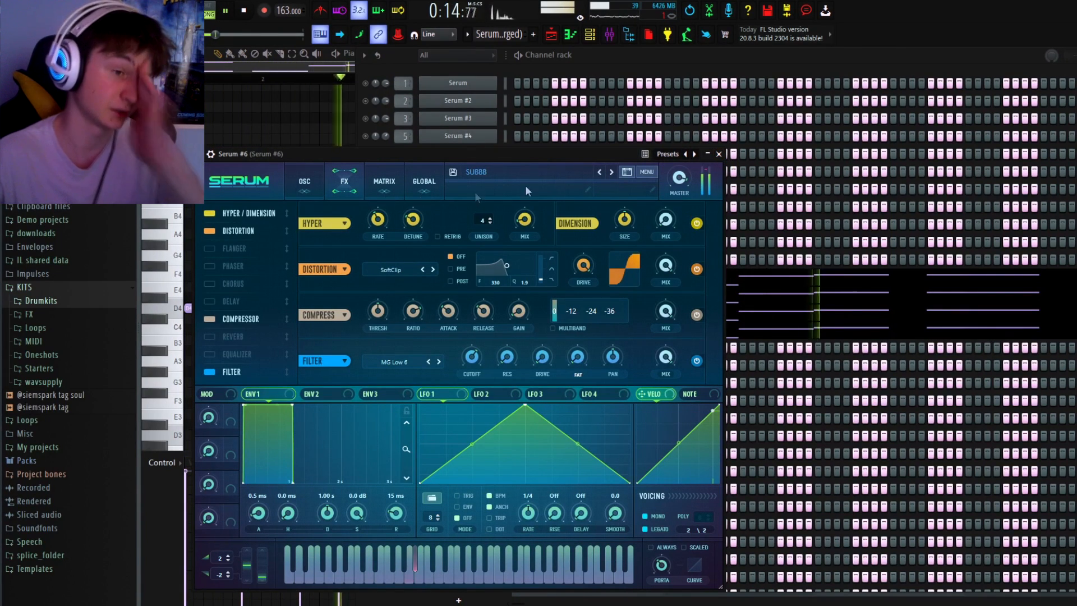
pyautogui.click(719, 154)
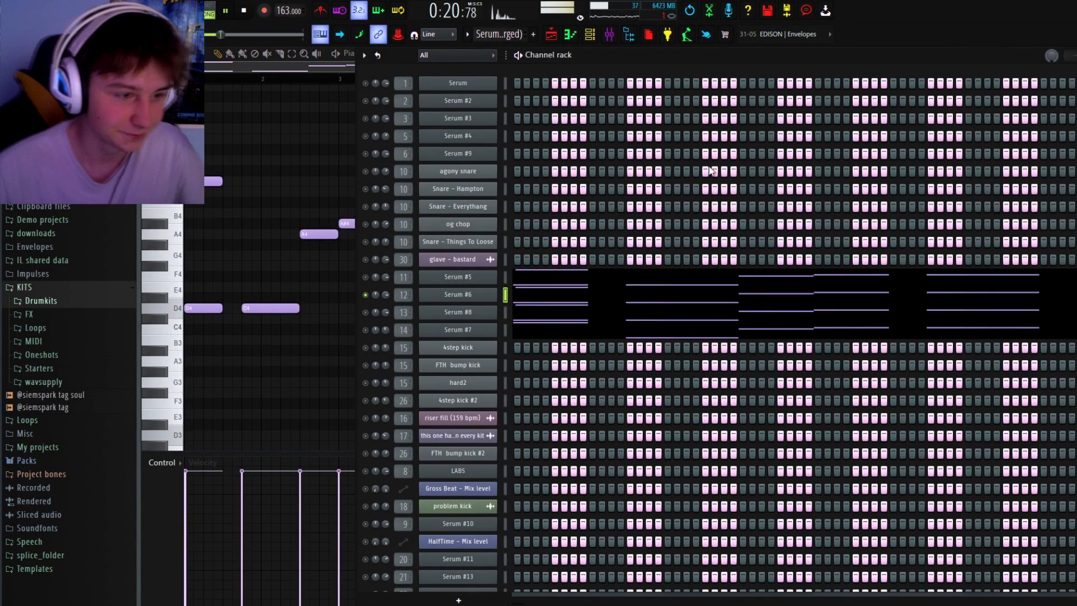
# Solo Serum #8, play the pattern and view its mixer insert with the Krush effect
pyautogui.click(400, 311)
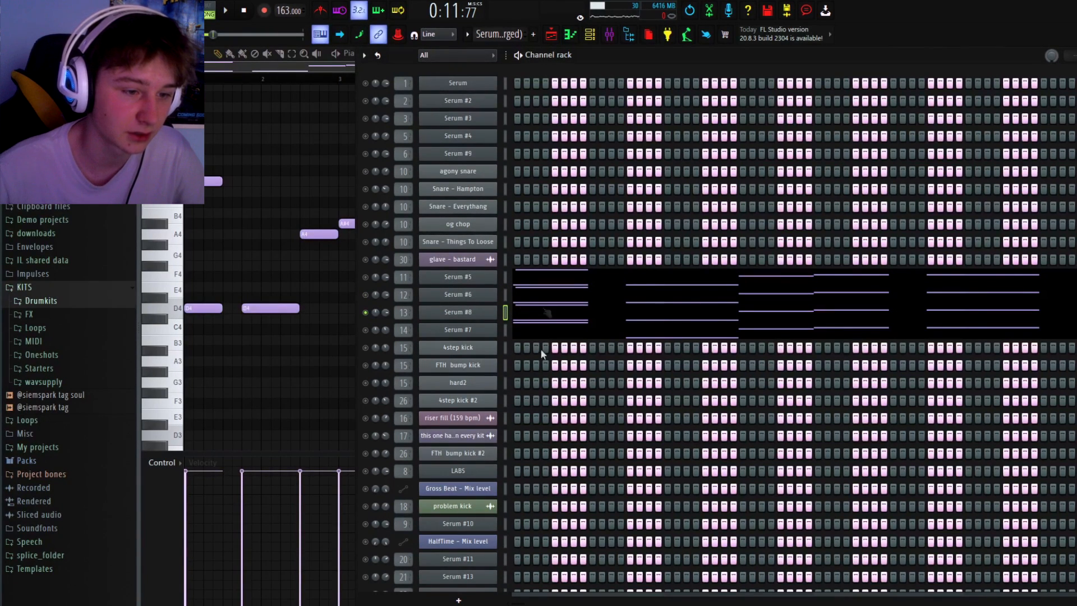
pyautogui.press('space')
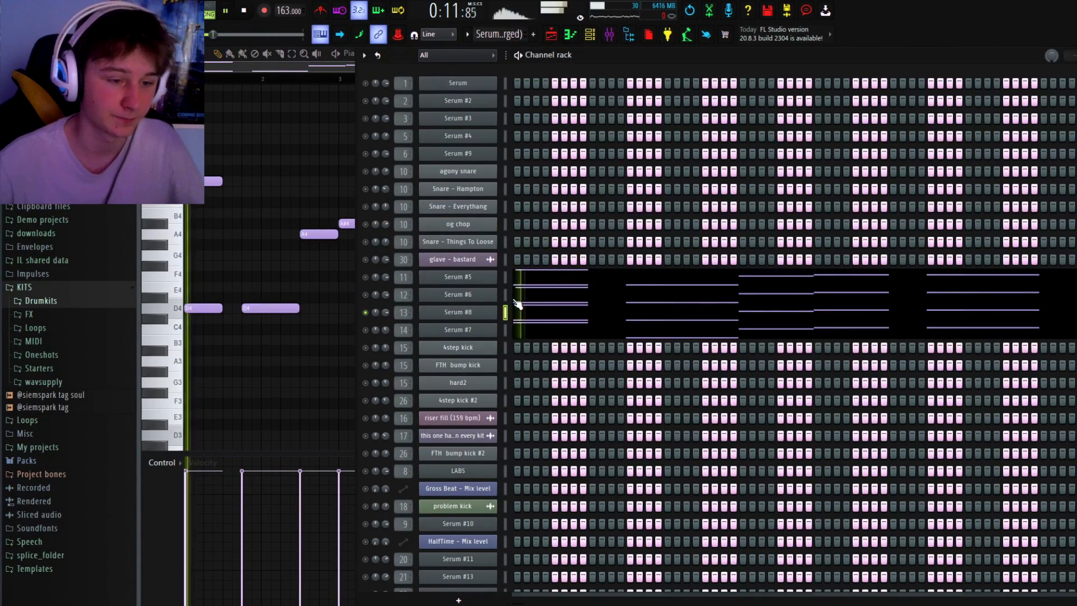
pyautogui.press('F9')
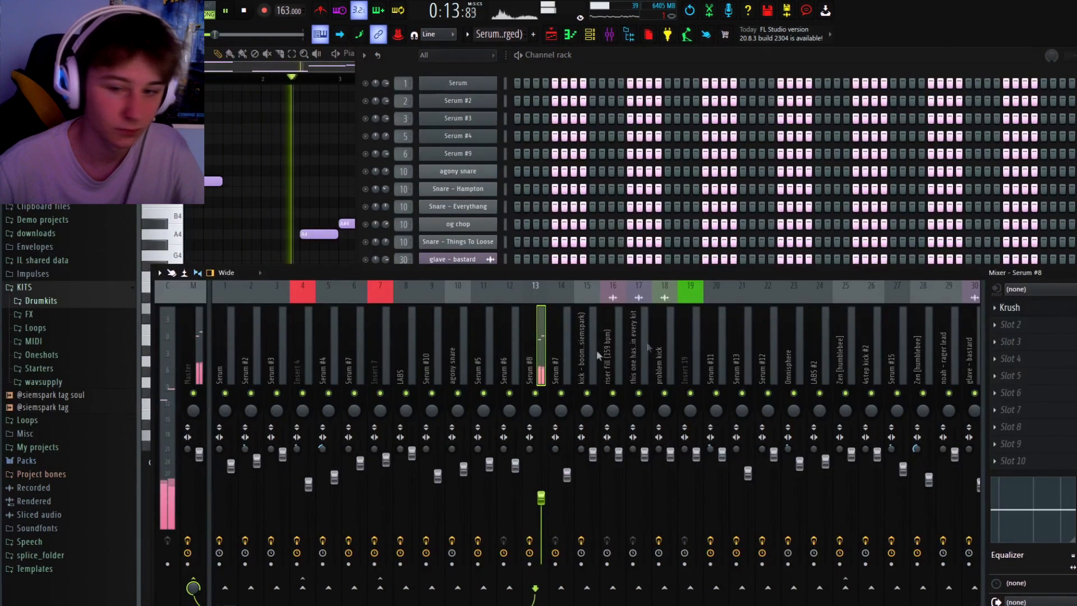
pyautogui.press('F7')
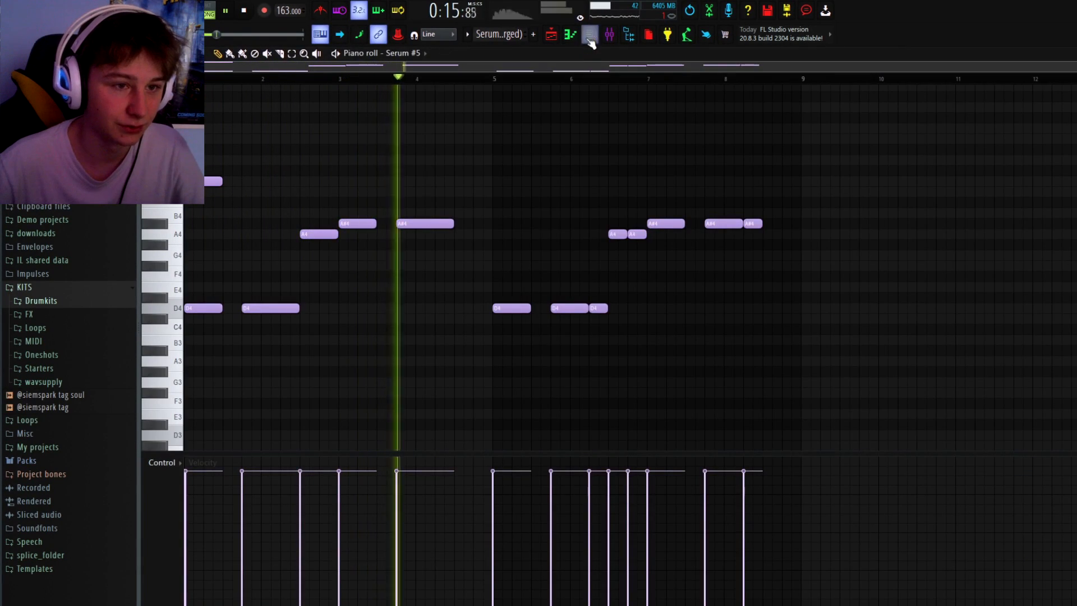
# Play Serum #7 soloed, and play the pattern with Serum #5, #6, #8 and #7 all enabled
pyautogui.press('F6')
pyautogui.press('space')
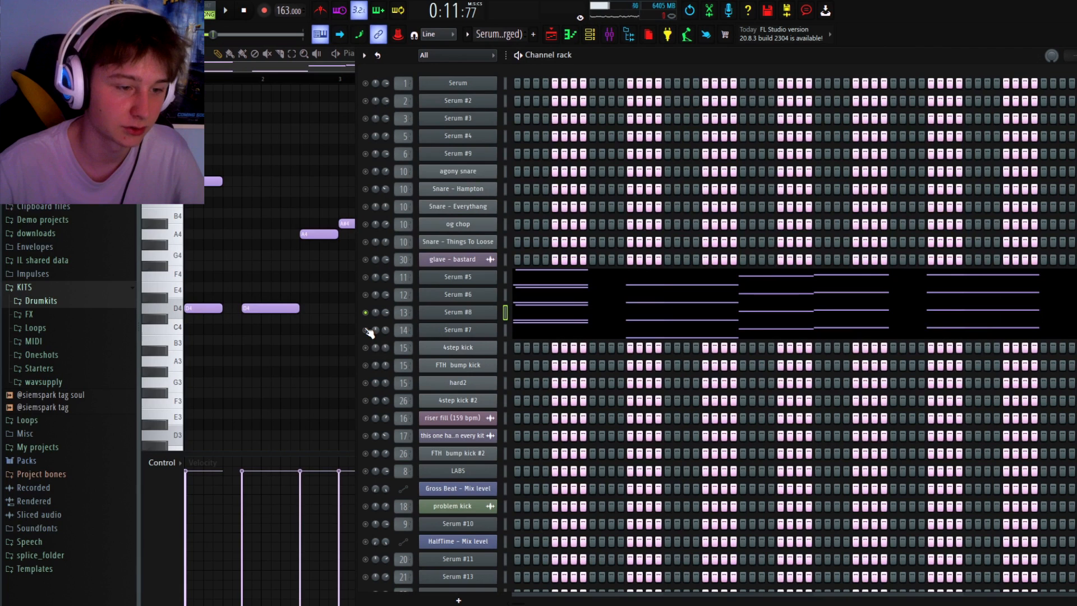
pyautogui.press('space')
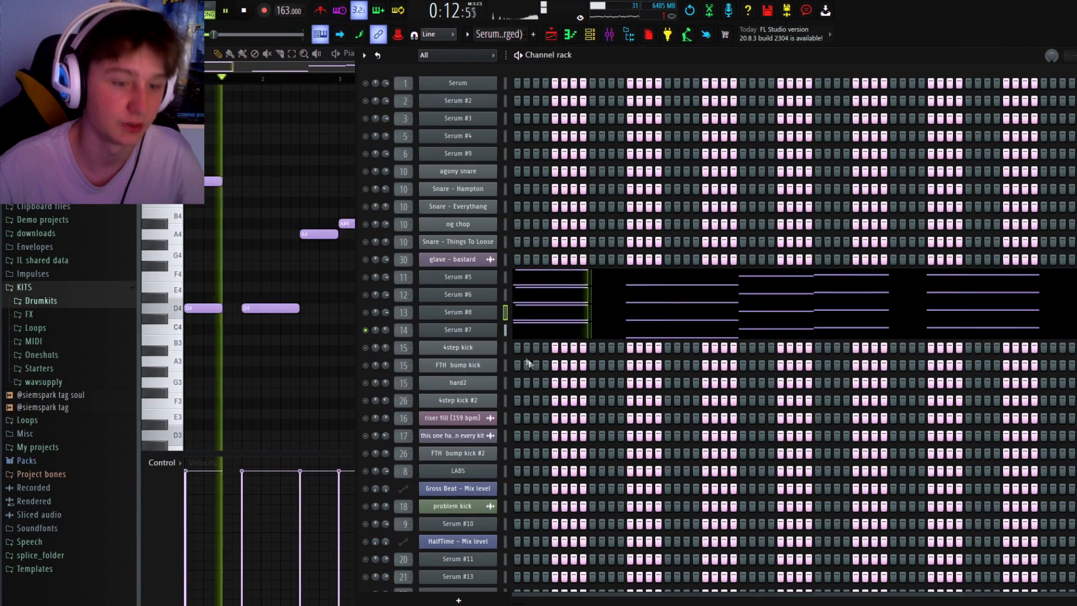
pyautogui.press('space')
pyautogui.press('space')
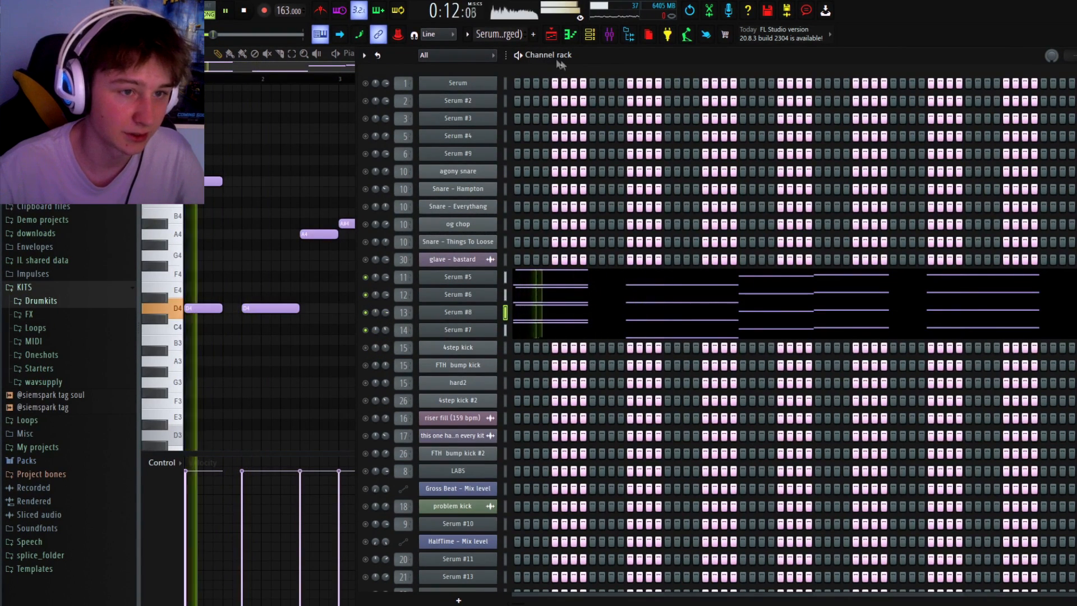
# Check the effect chains on the Serum #7, Serum #6 and Serum #5 mixer inserts and open OTT on Serum #5
pyautogui.press('F9')
pyautogui.click(560, 348)
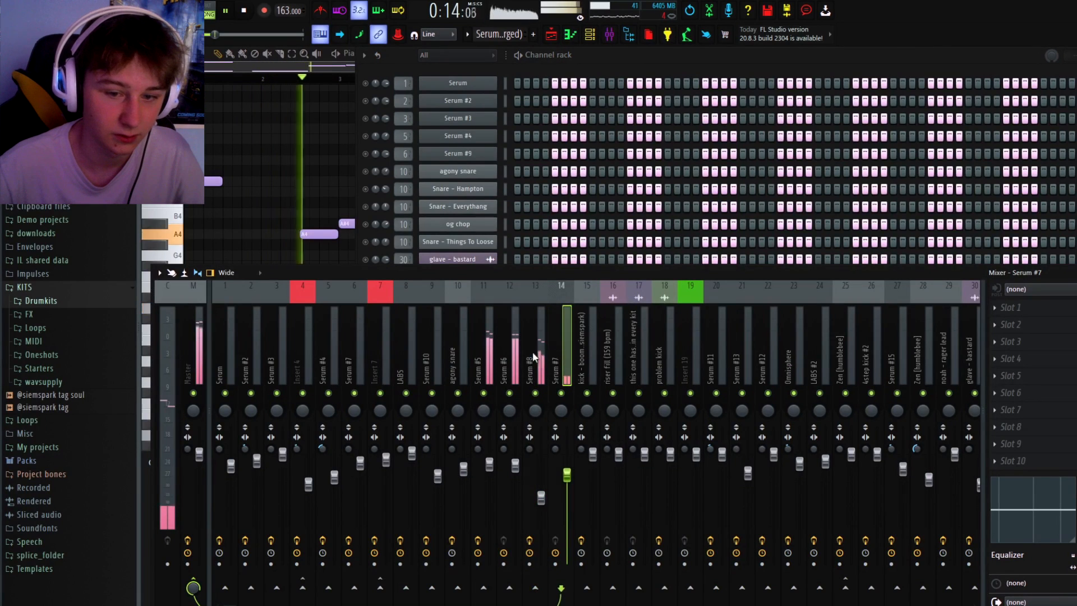
pyautogui.click(509, 348)
pyautogui.click(483, 347)
pyautogui.press('space')
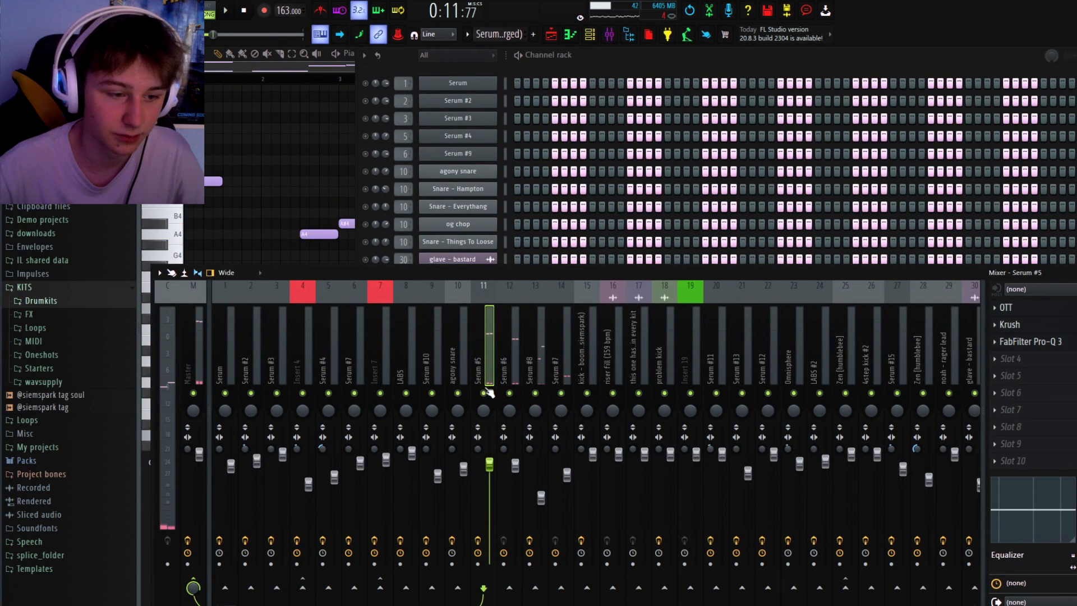
pyautogui.click(1015, 308)
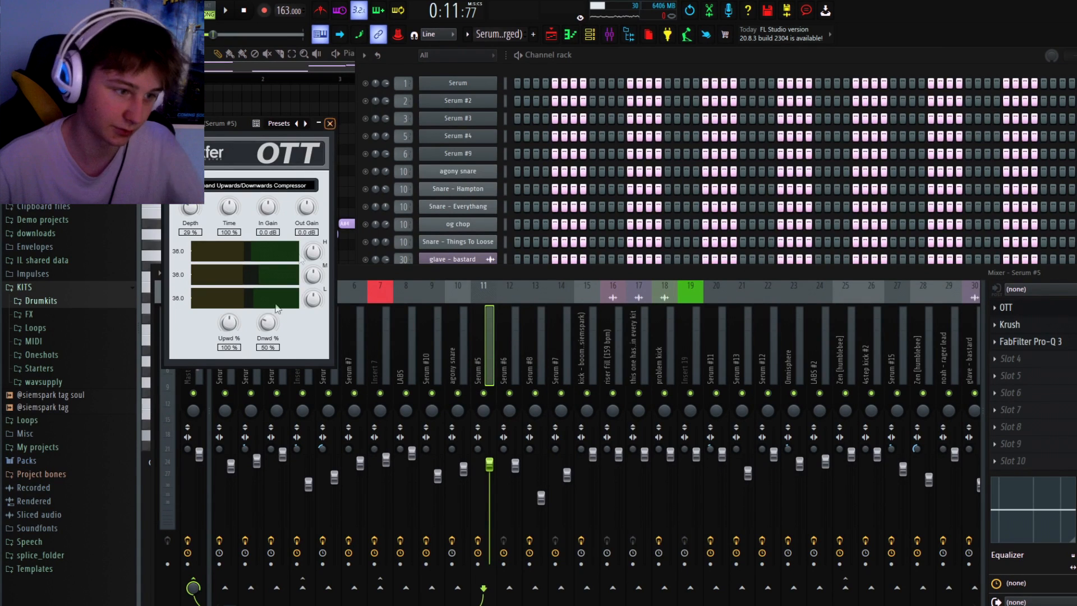
# Inspect the Krush and FabFilter Pro-Q 3 settings on the Serum #5 mixer insert, closing each plugin after viewing
pyautogui.click(330, 123)
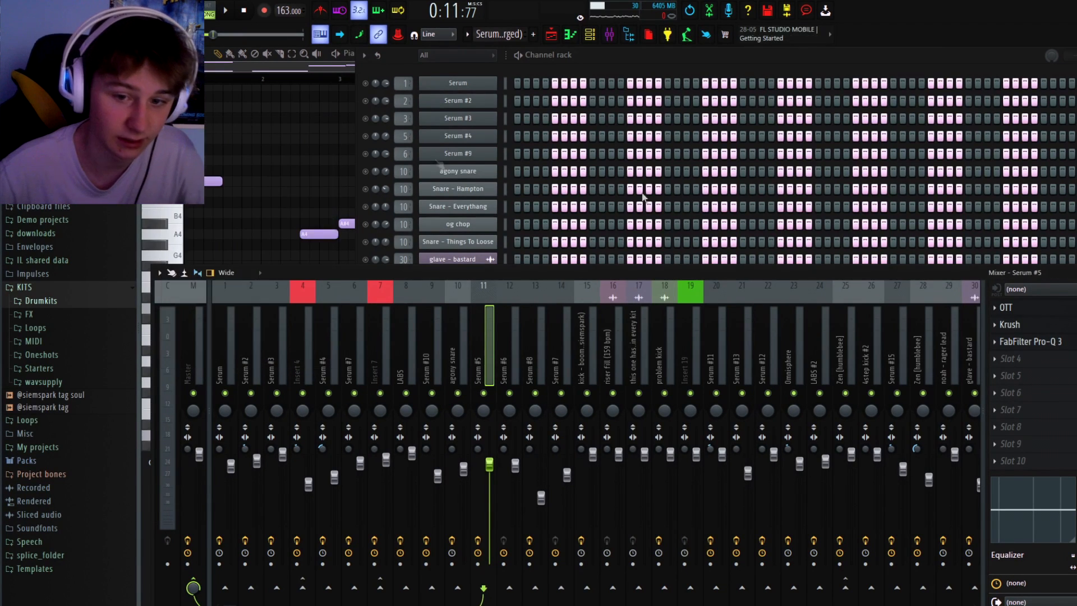
pyautogui.click(1050, 325)
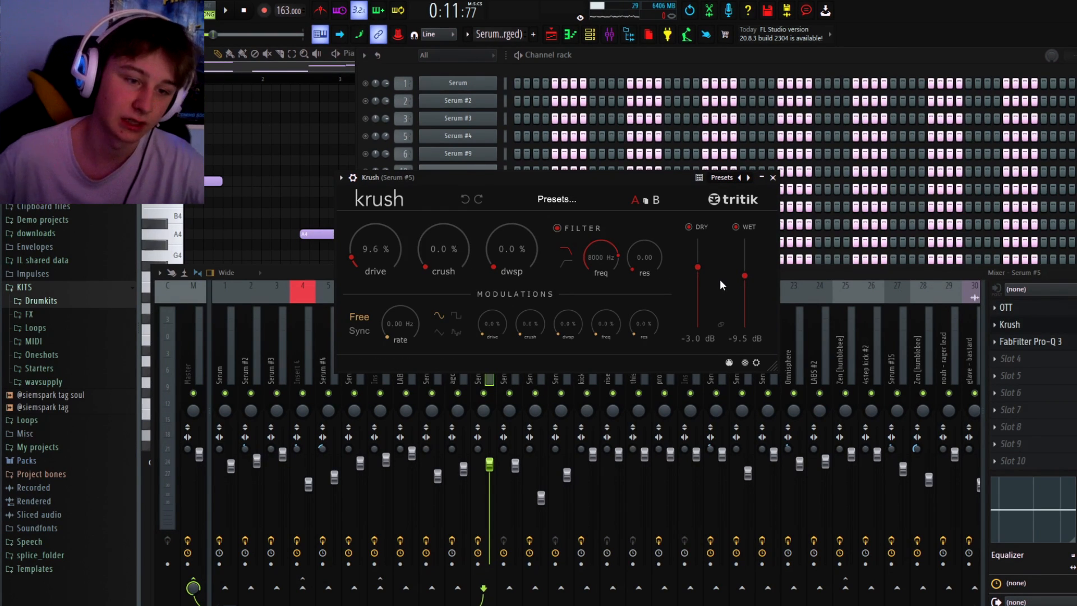
pyautogui.click(773, 178)
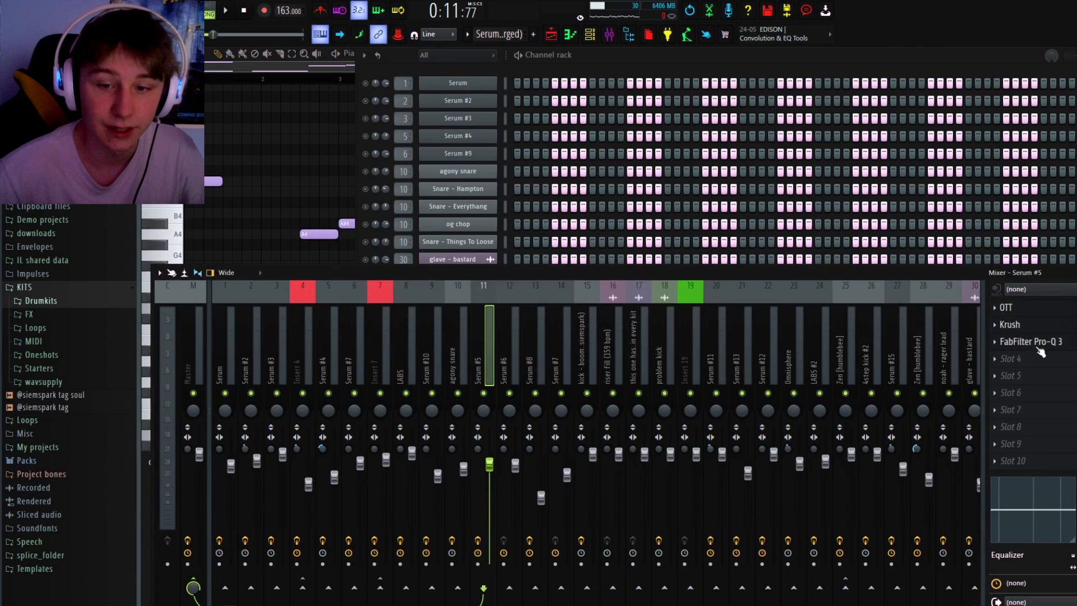
pyautogui.click(1030, 341)
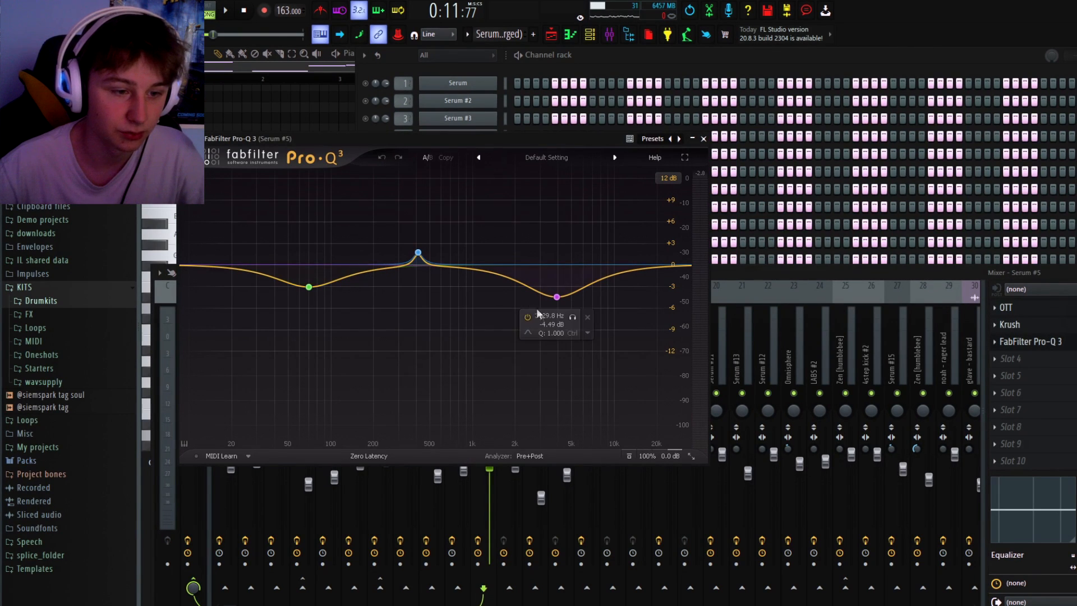
pyautogui.click(704, 139)
# Return to the playlist, solo Track 5 and play its hard2 #2 (merged) clip
pyautogui.press('space')
pyautogui.click(321, 168)
pyautogui.click(551, 36)
pyautogui.press('space')
pyautogui.scroll(3, 380, 247)
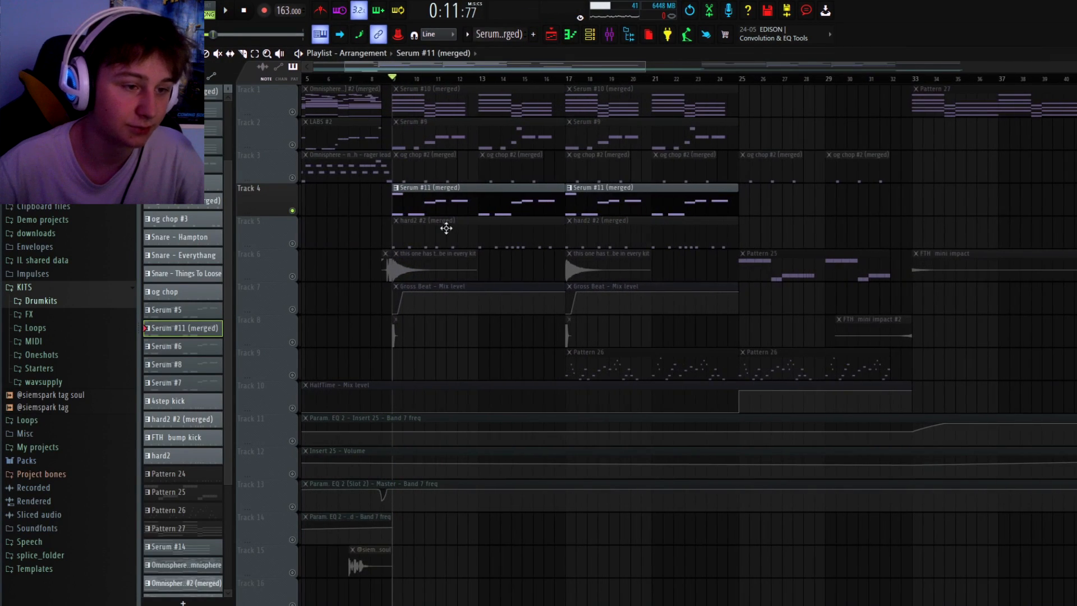
pyautogui.click(292, 244)
pyautogui.click(609, 36)
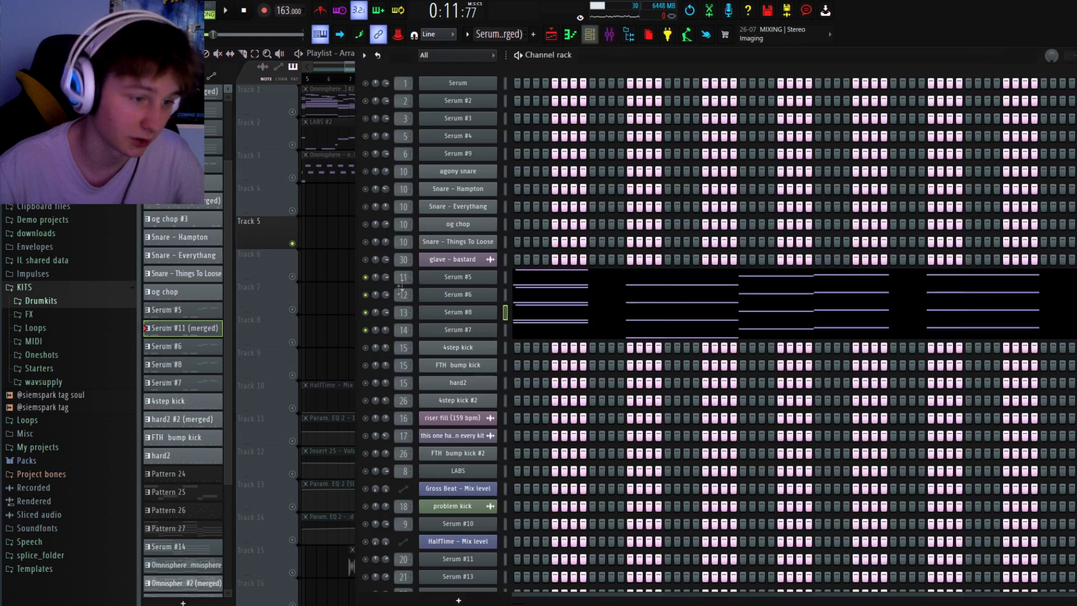
pyautogui.press('F6')
pyautogui.press('space')
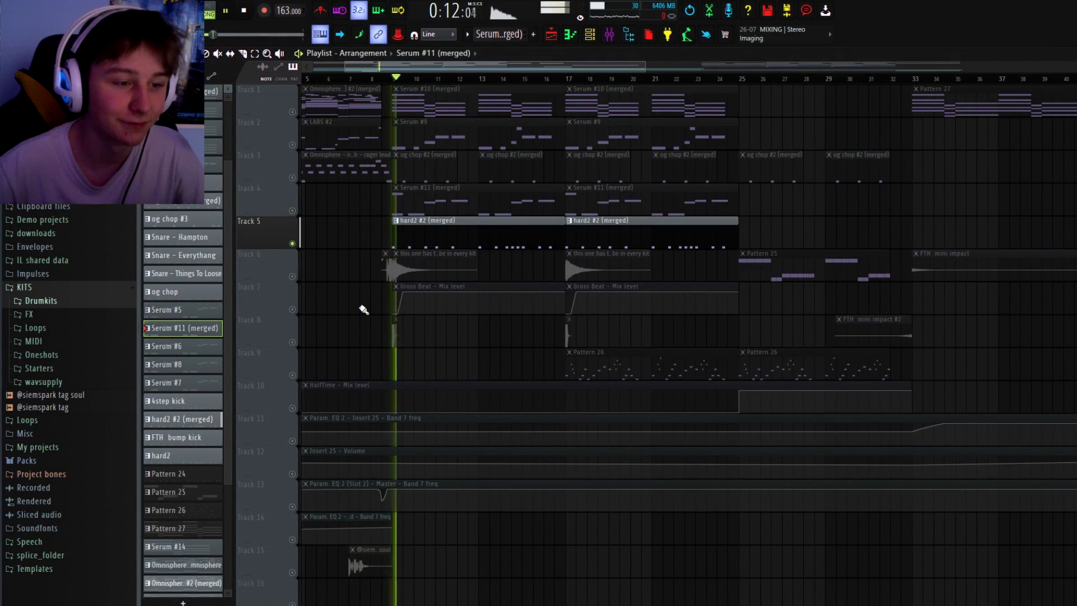
# Open the hard2 #2 (merged) pattern and play 4step kick, FTH bump kick and hard2 soloed one by one, then together
pyautogui.doubleClick(499, 219)
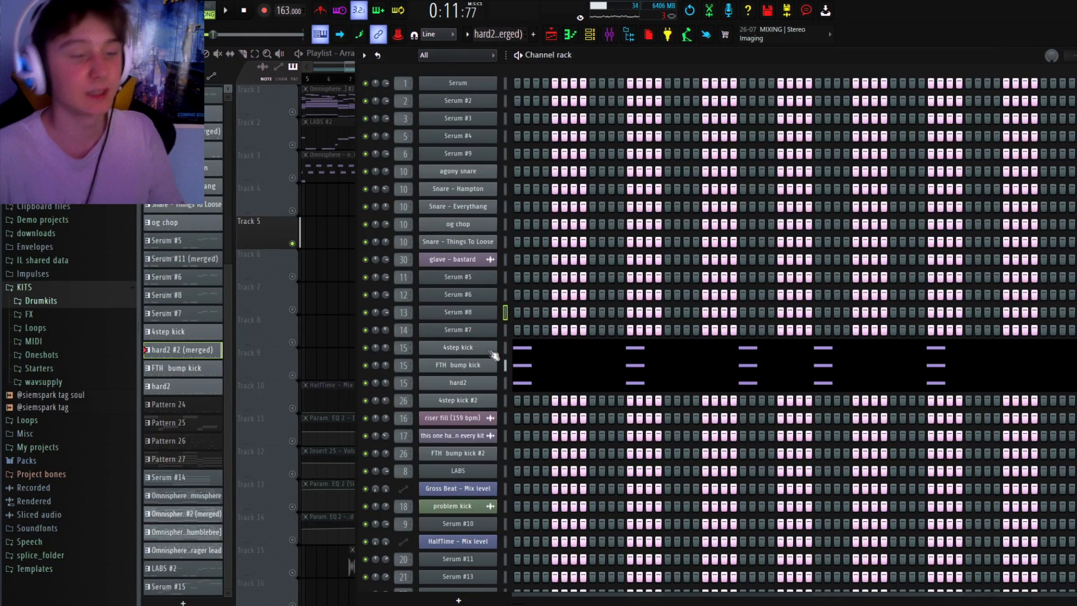
pyautogui.click(504, 348)
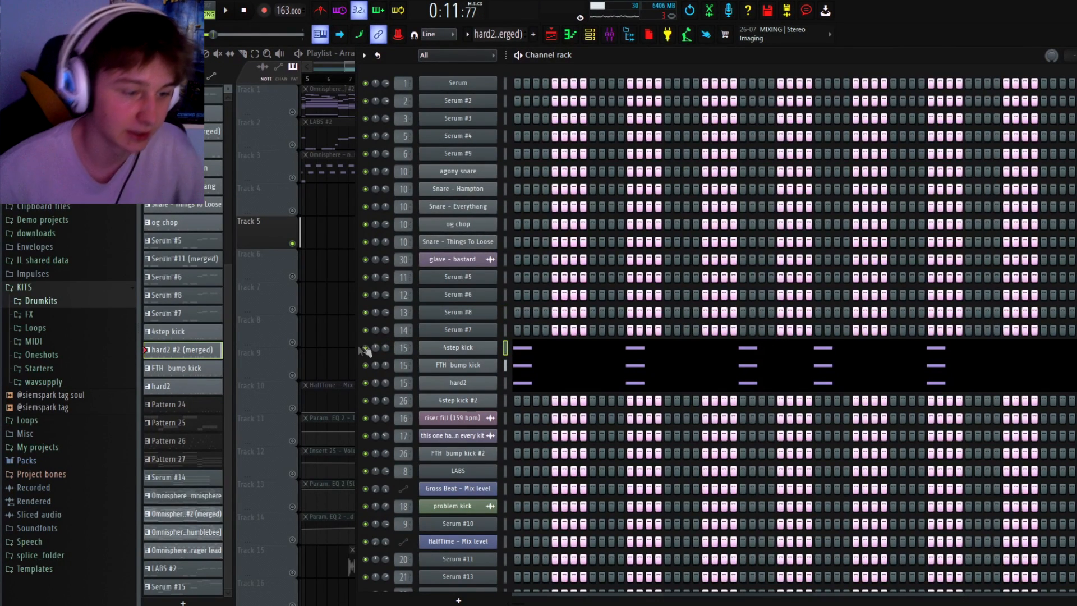
pyautogui.press('space')
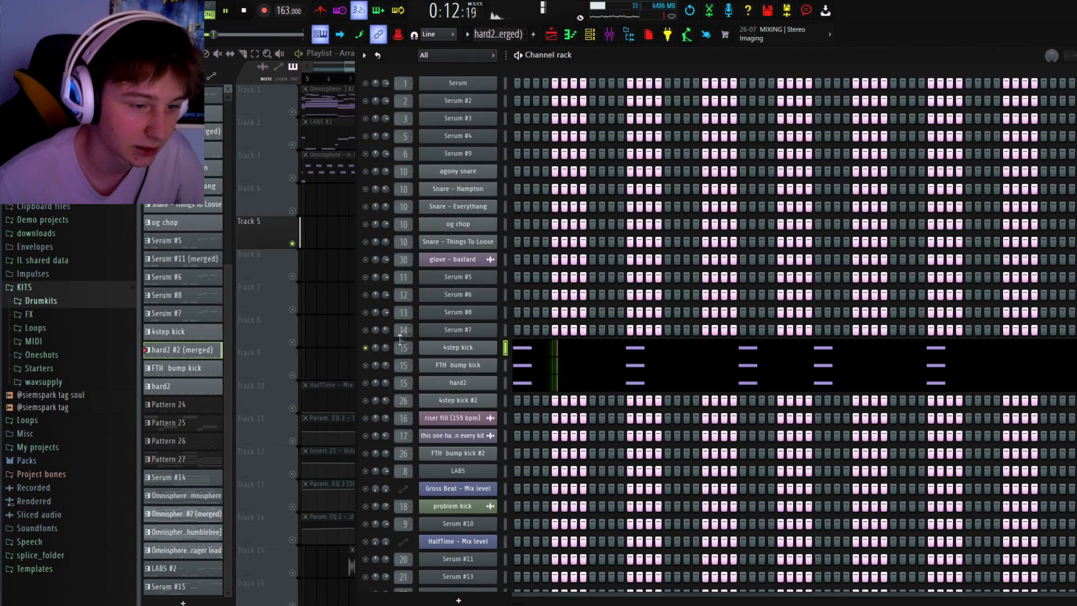
pyautogui.press('space')
pyautogui.rightClick(366, 365)
pyautogui.press('space')
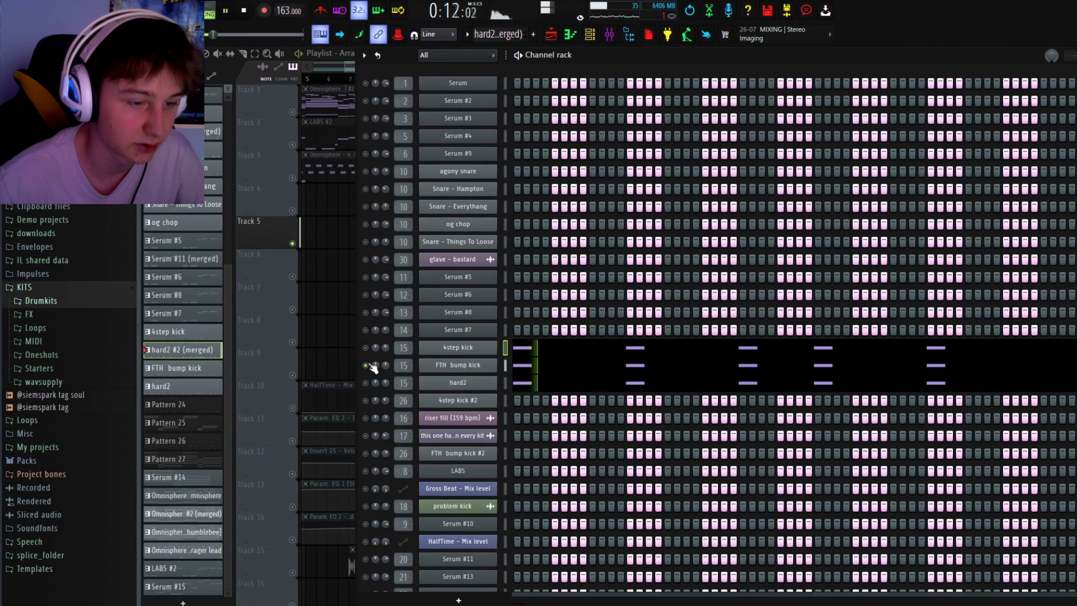
pyautogui.press('space')
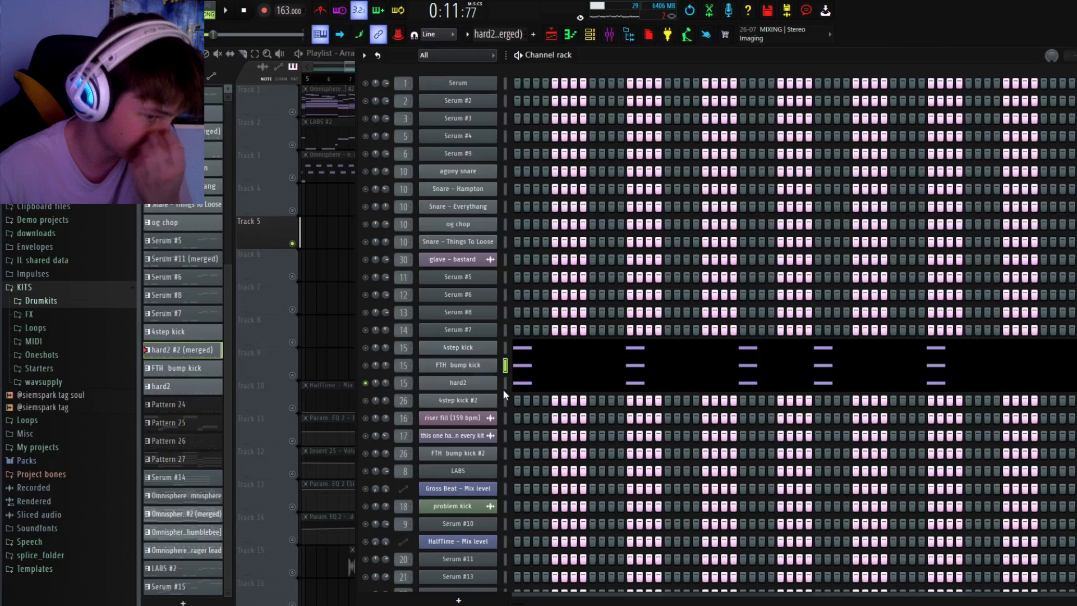
pyautogui.press('space')
pyautogui.press('space')
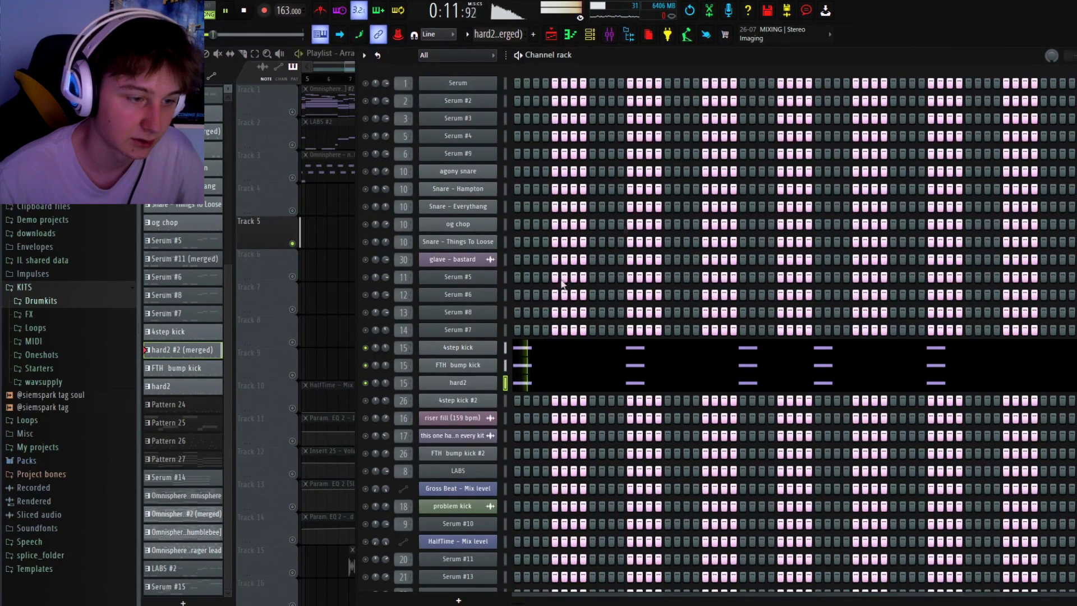
# Play the layered kicks while viewing the Fruity soft clipper on their mixer insert 15
pyautogui.click(609, 34)
pyautogui.press('space')
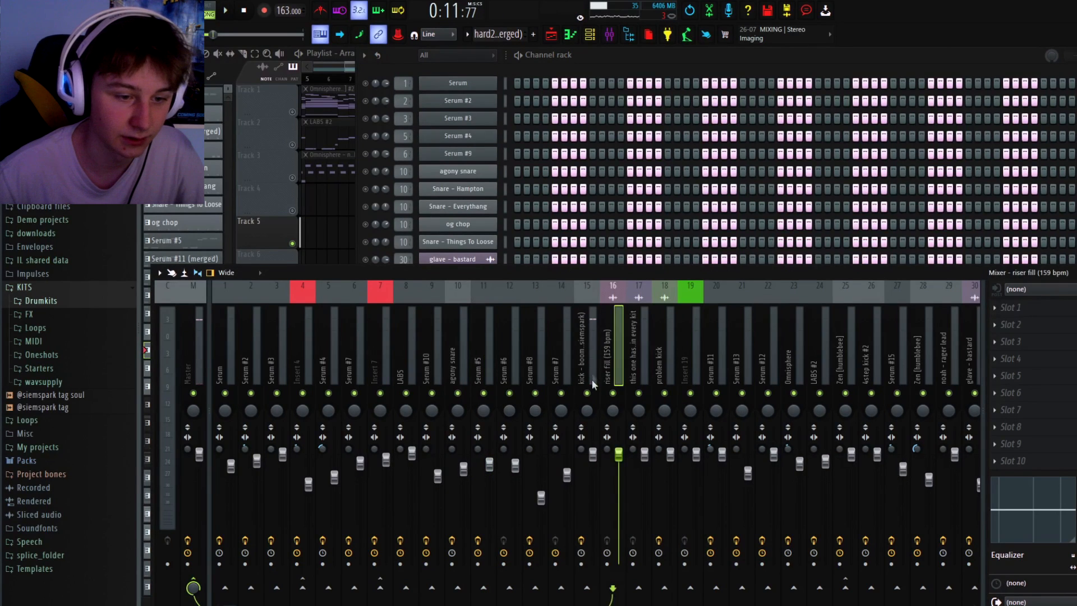
pyautogui.click(592, 379)
pyautogui.press('space')
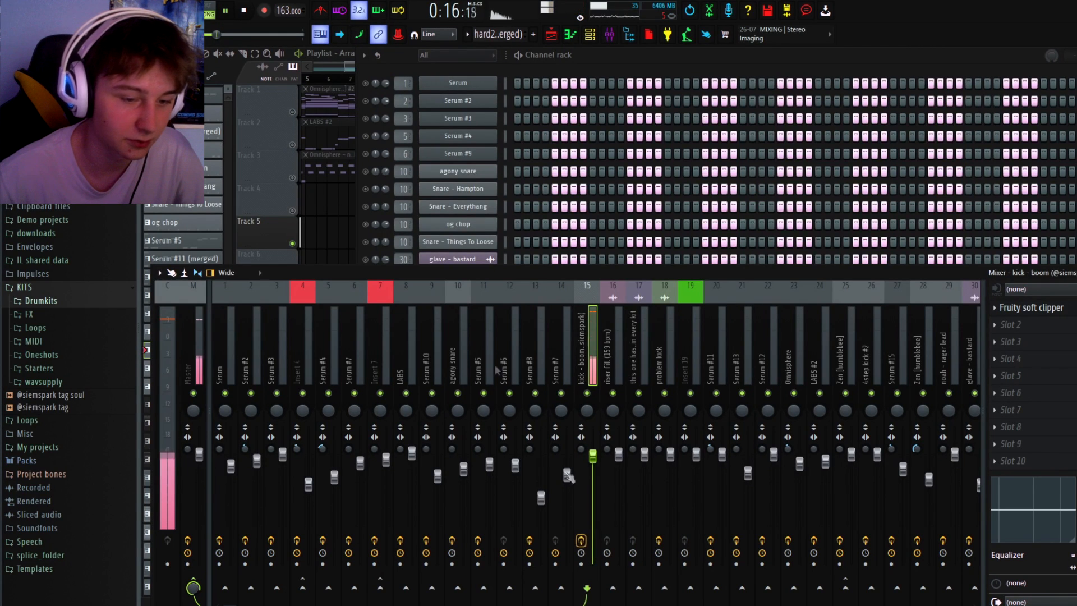
# Enable Track 4 alongside Track 5 in the playlist and play the Serum #11 bass with the kicks
pyautogui.click(345, 212)
pyautogui.press('space')
pyautogui.scroll(-3, 343, 213)
pyautogui.click(330, 209)
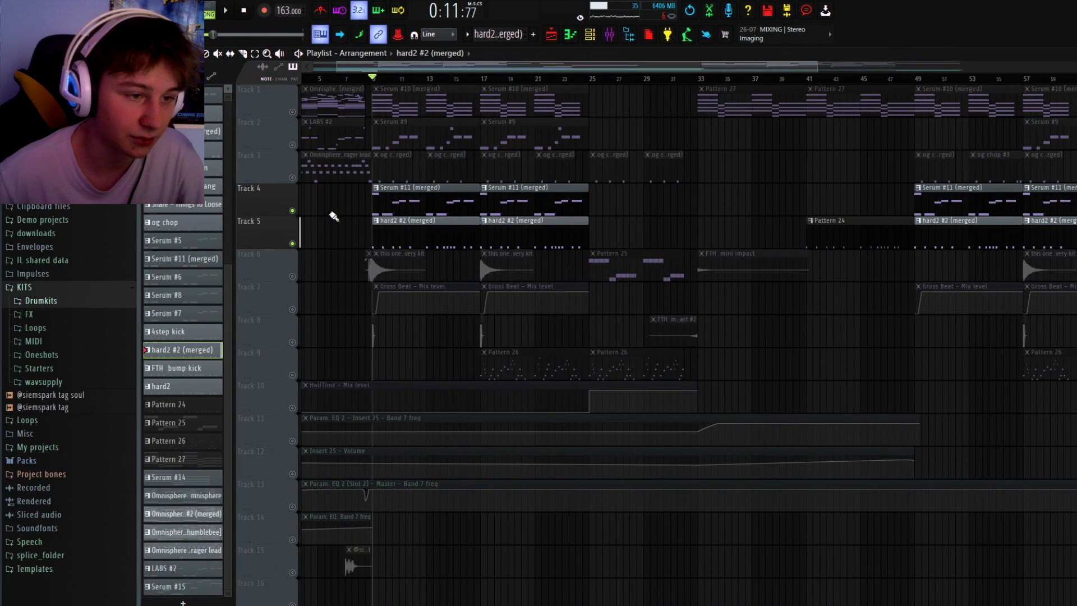
pyautogui.press('space')
pyautogui.press('F9')
pyautogui.press('F6')
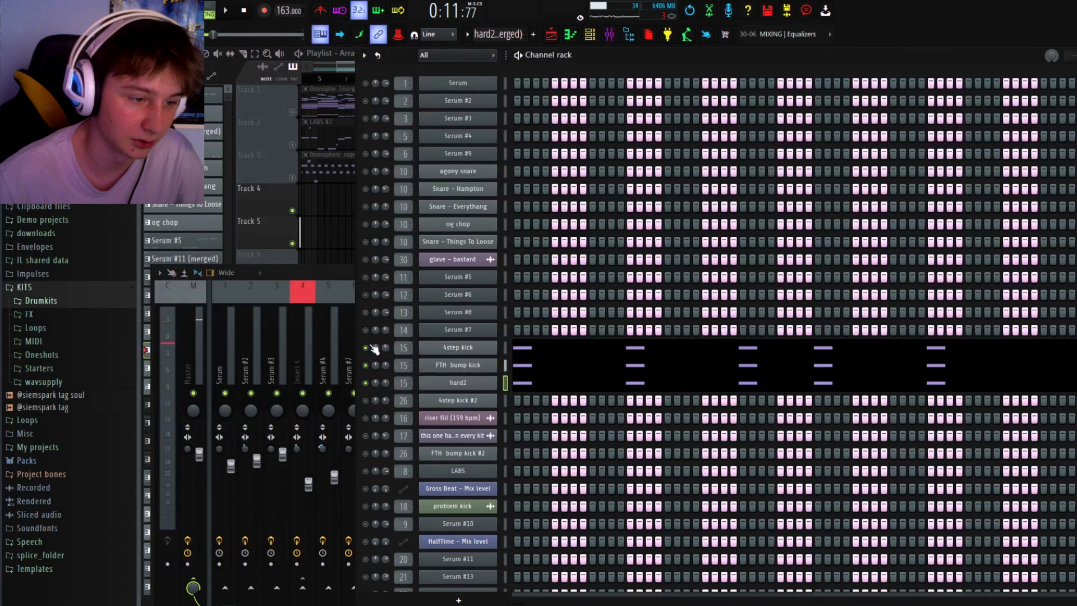
pyautogui.press('F5')
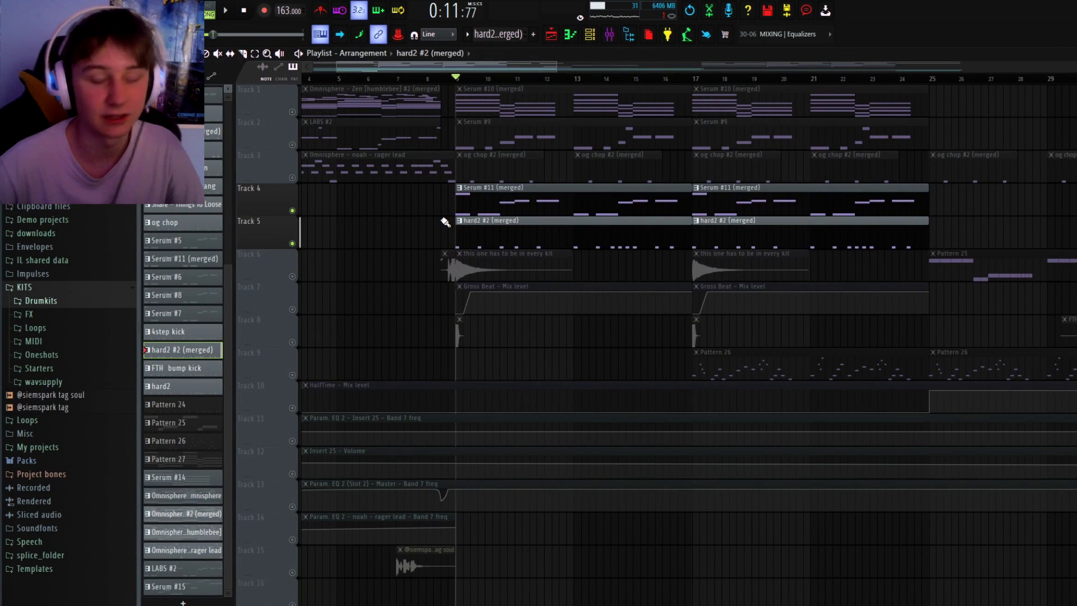
pyautogui.press('space')
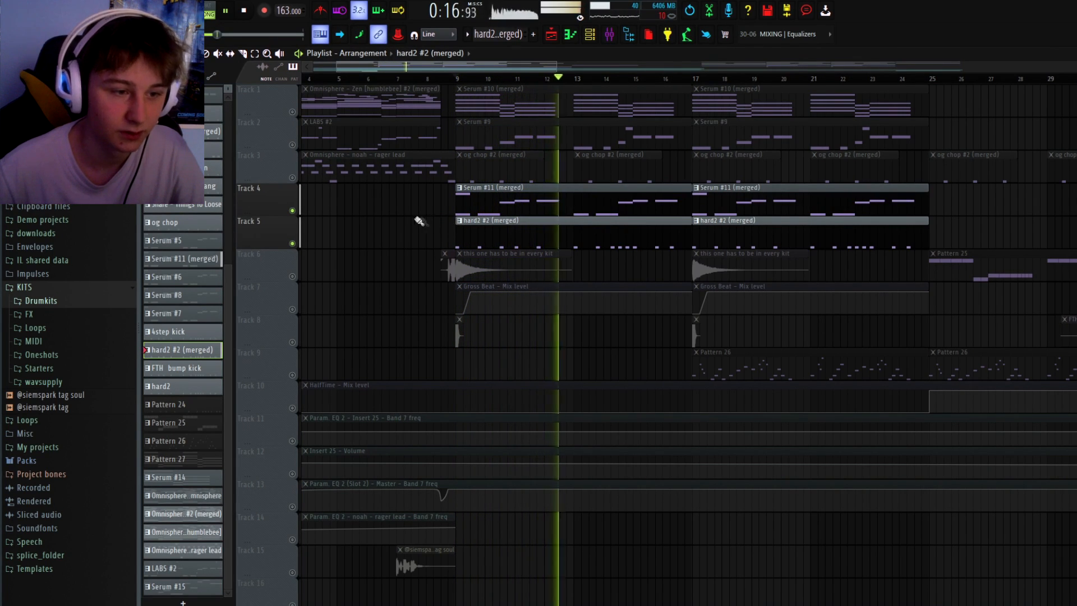
pyautogui.press('space')
# Re-enable all playlist tracks, then solo Track 8 and play the problem kick clip at bar 9
pyautogui.rightClick(292, 210)
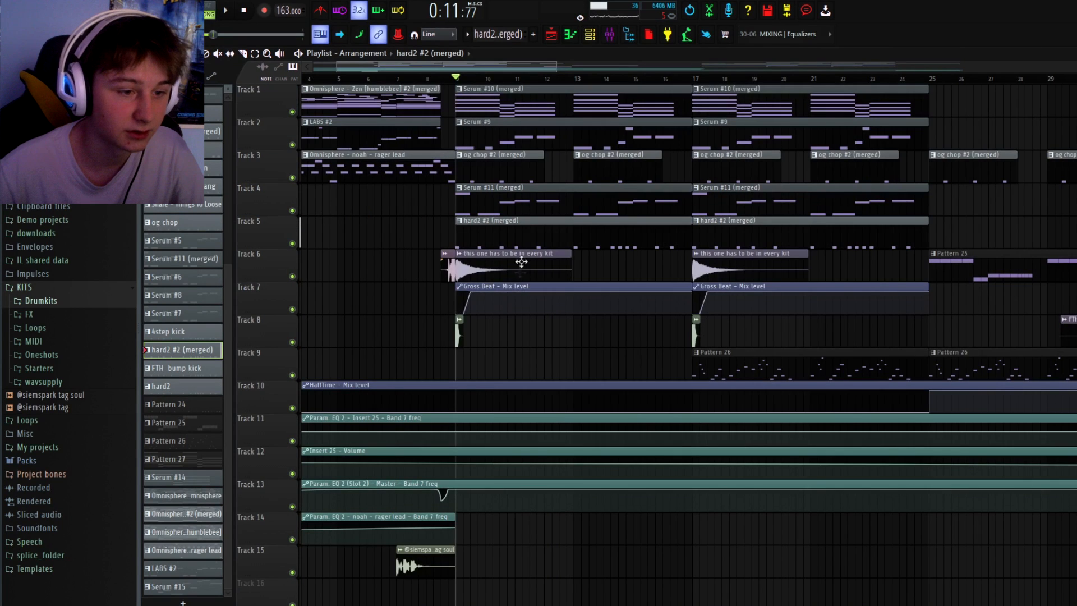
pyautogui.click(516, 272)
pyautogui.scroll(4, 522, 272)
pyautogui.click(482, 337)
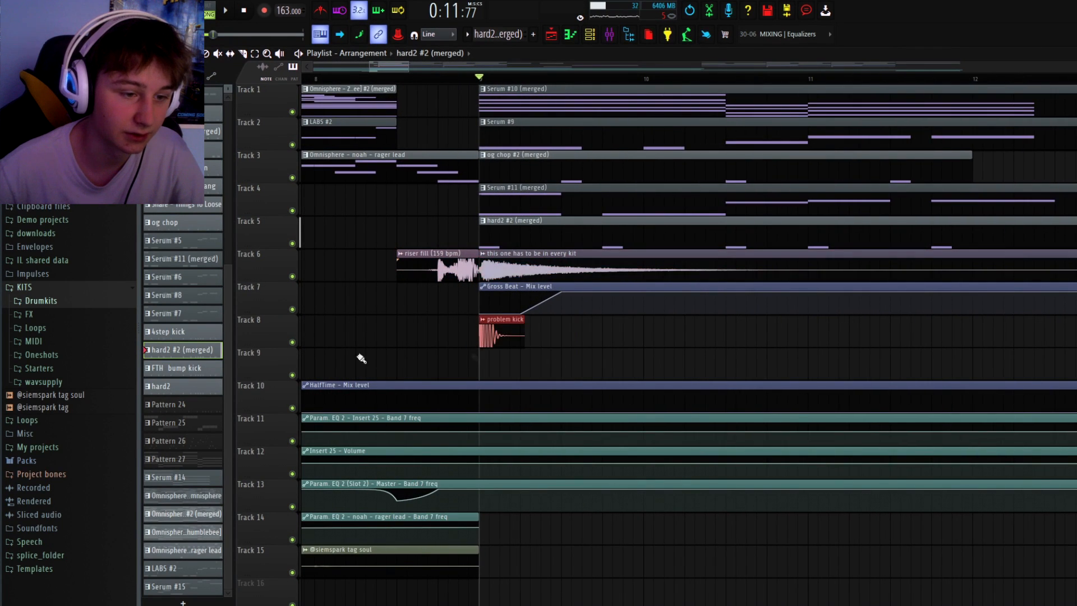
pyautogui.press('space')
pyautogui.rightClick(292, 343)
pyautogui.press('space')
pyautogui.press('space')
pyautogui.press('space')
pyautogui.scroll(-2, 303, 349)
# Unsolo Track 8 and play the full arrangement from bar 9
pyautogui.rightClick(293, 342)
pyautogui.press('space')
pyautogui.scroll(-4, 521, 340)
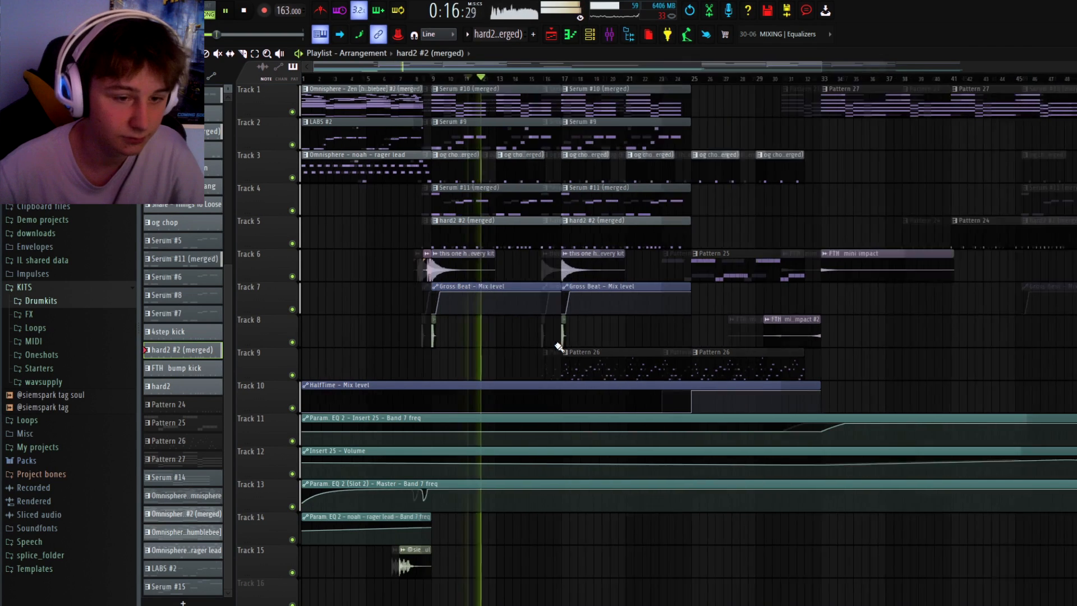
pyautogui.scroll(-4, 559, 348)
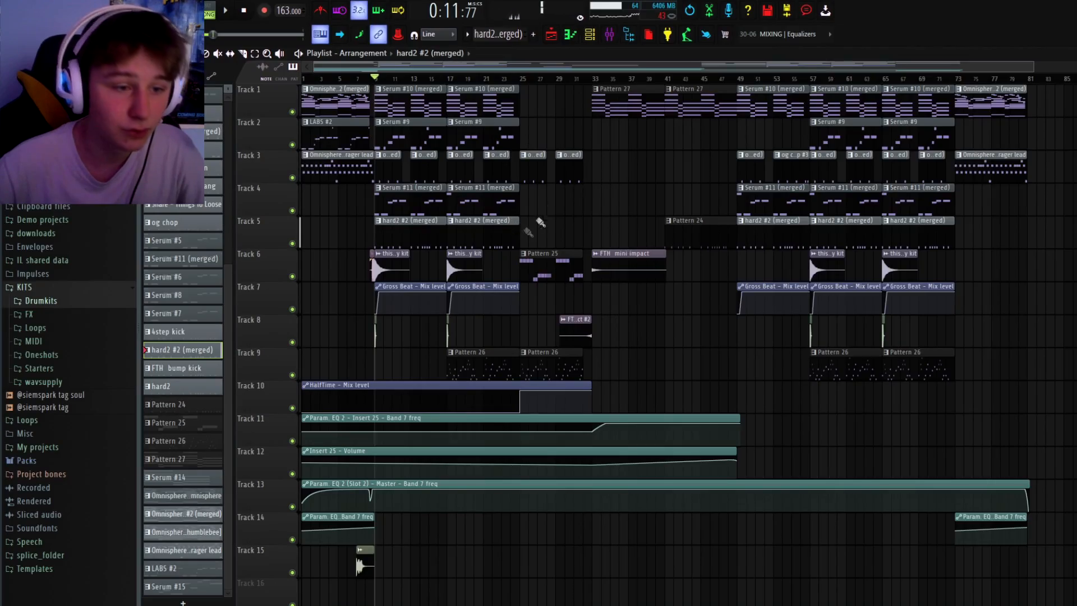
# Solo Track 9 with the Track 10 HalfTime automation enabled and play Pattern 26 from bar 25
pyautogui.scroll(5, 540, 223)
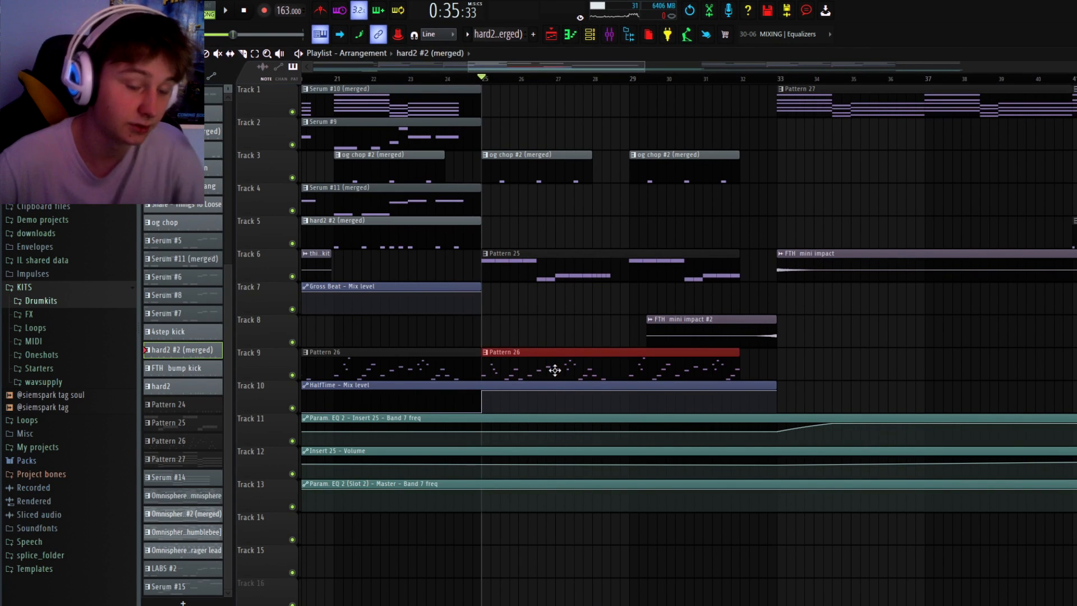
pyautogui.keyDown('ctrl'); pyautogui.click(292, 375); pyautogui.keyUp('ctrl')
pyautogui.click(293, 407)
pyautogui.press('space')
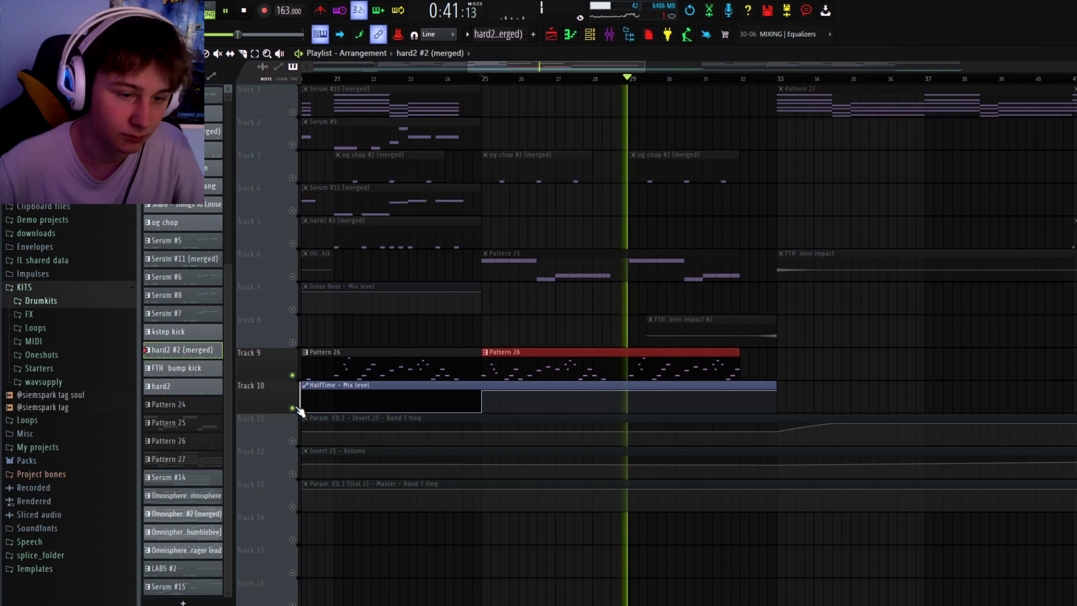
pyautogui.press('space')
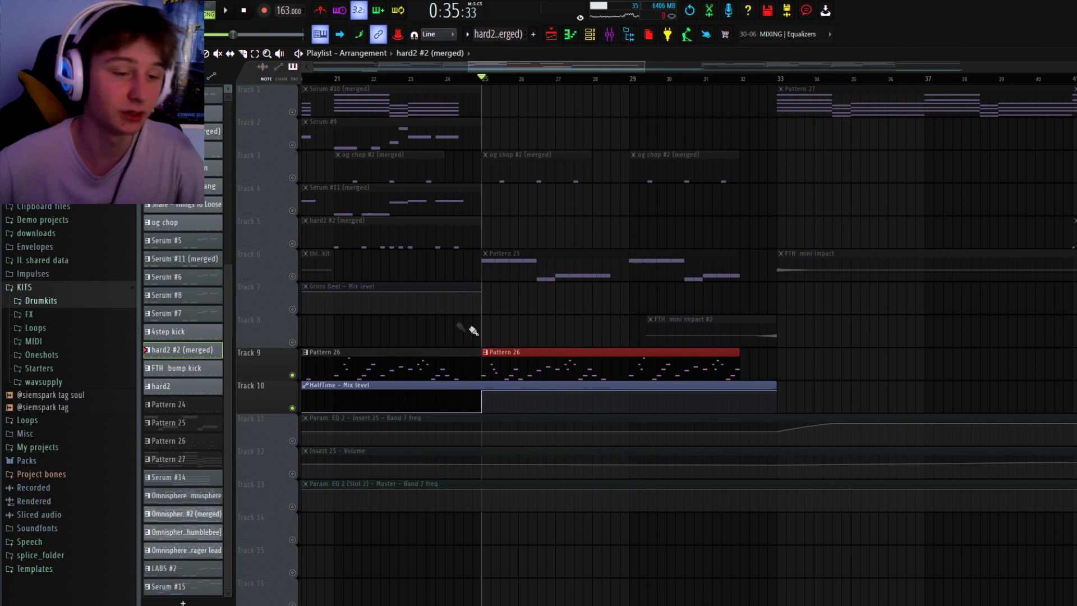
# Play Pattern 26 from bar 25 together with the og chop #2 snares on Track 3
pyautogui.scroll(-3, 474, 331)
pyautogui.moveTo(384, 344); pyautogui.dragTo(410, 359)
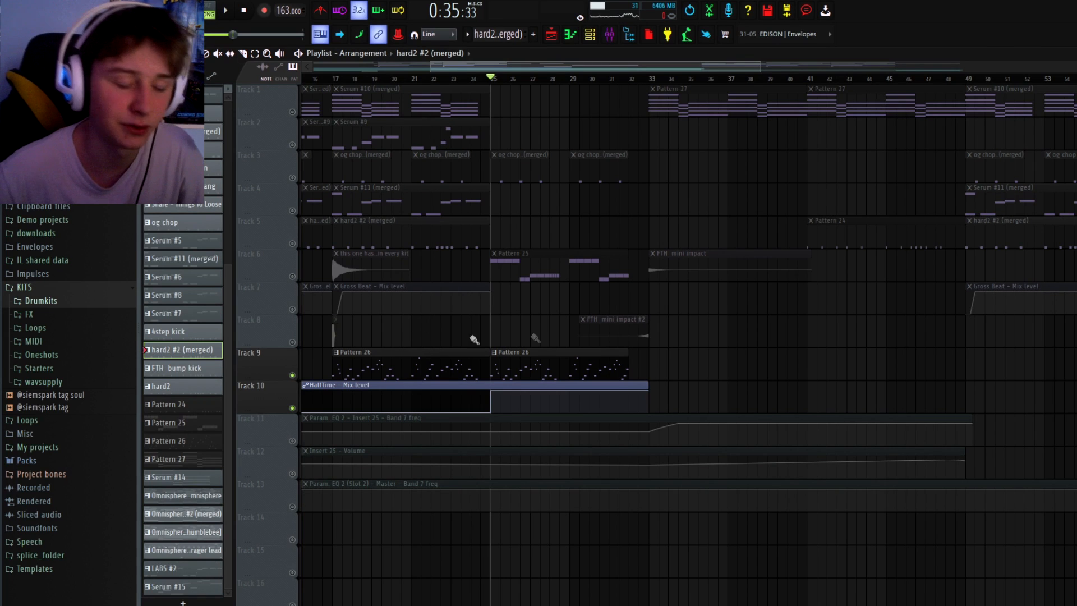
pyautogui.scroll(3, 474, 339)
pyautogui.press('space')
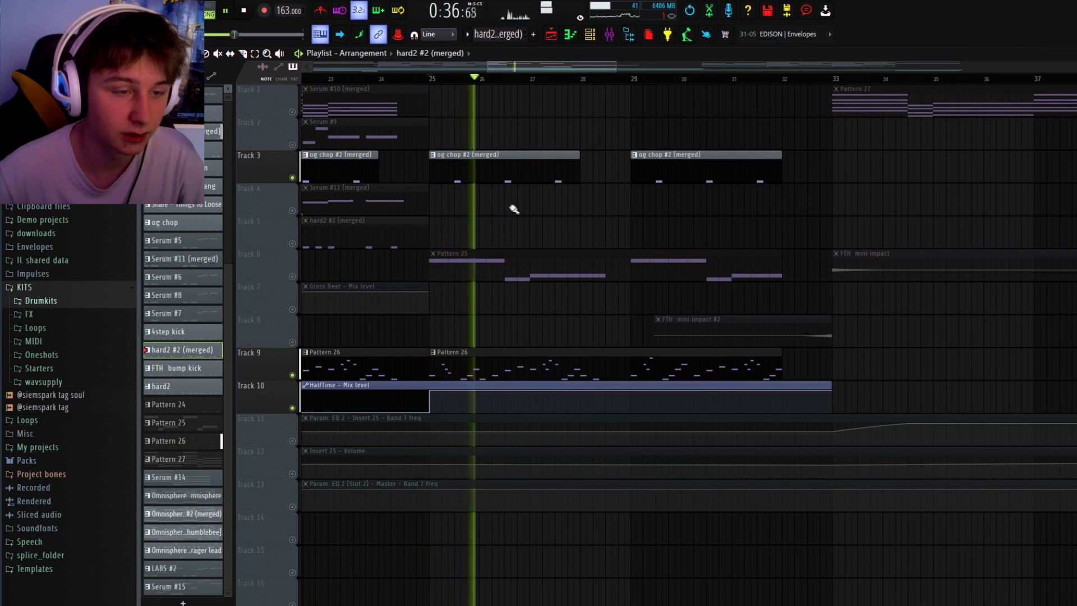
pyautogui.scroll(-1, 426, 188)
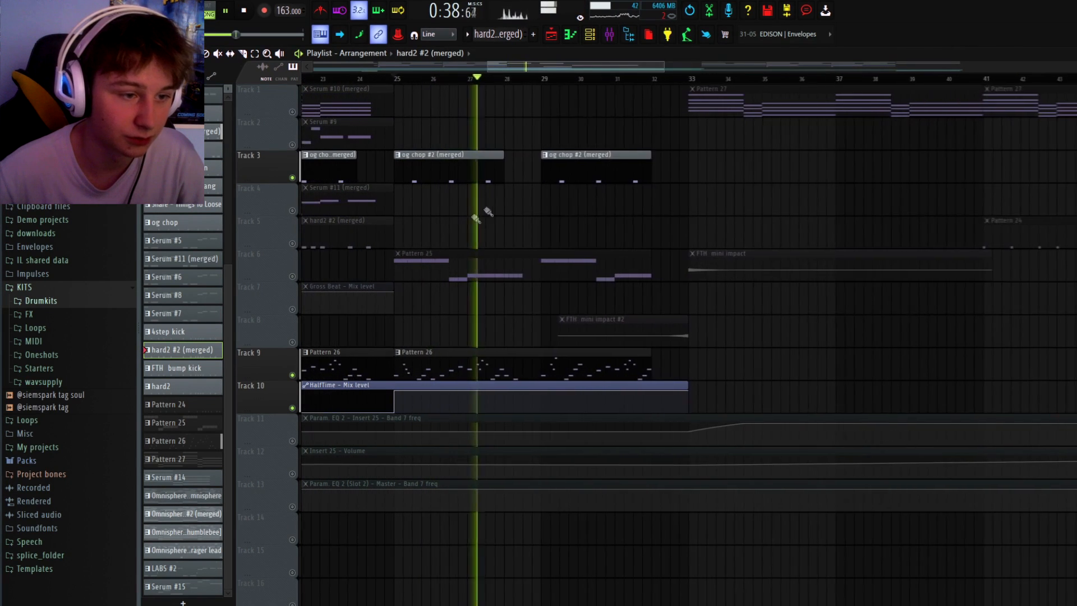
# Solo Track 6, open Pattern 25 and inspect its LABS instrument's Bass Guitar: Warm Bass - Amp preset
pyautogui.click(297, 279)
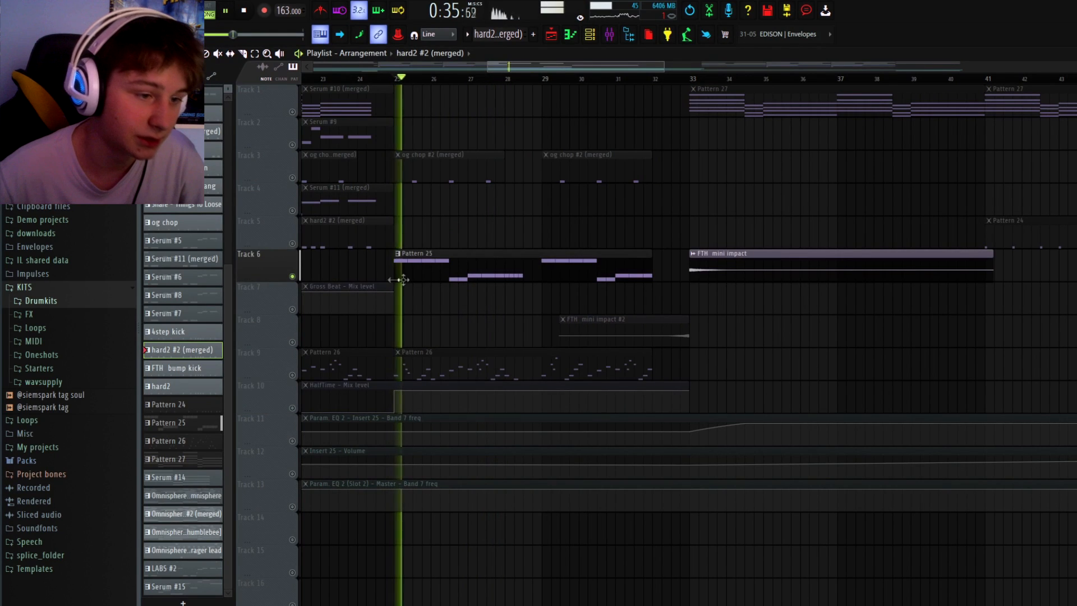
pyautogui.doubleClick(402, 280)
pyautogui.press('space')
pyautogui.press('F6')
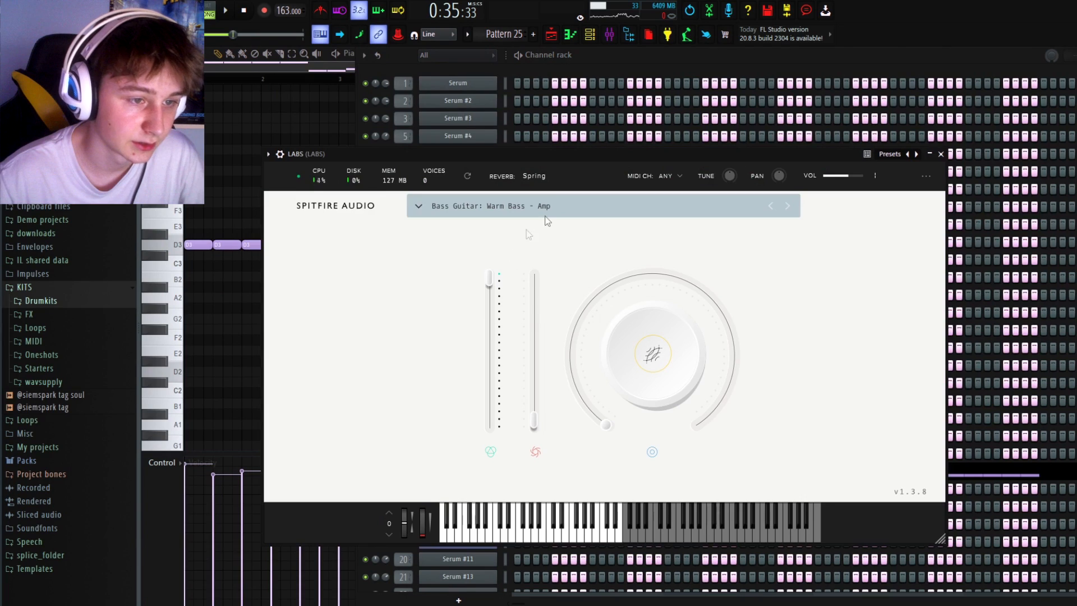
pyautogui.moveTo(574, 156); pyautogui.dragTo(649, 117)
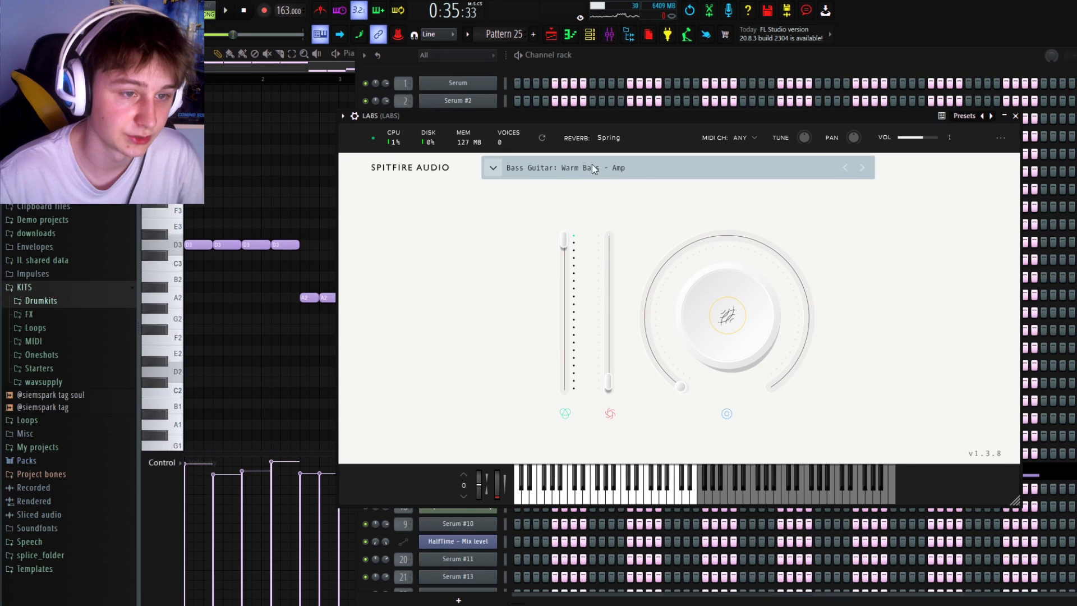
pyautogui.click(1015, 115)
# Play Pattern 25's LABS bass notes in the piano roll and return to the playlist section around bar 33
pyautogui.press('F6')
pyautogui.press('space')
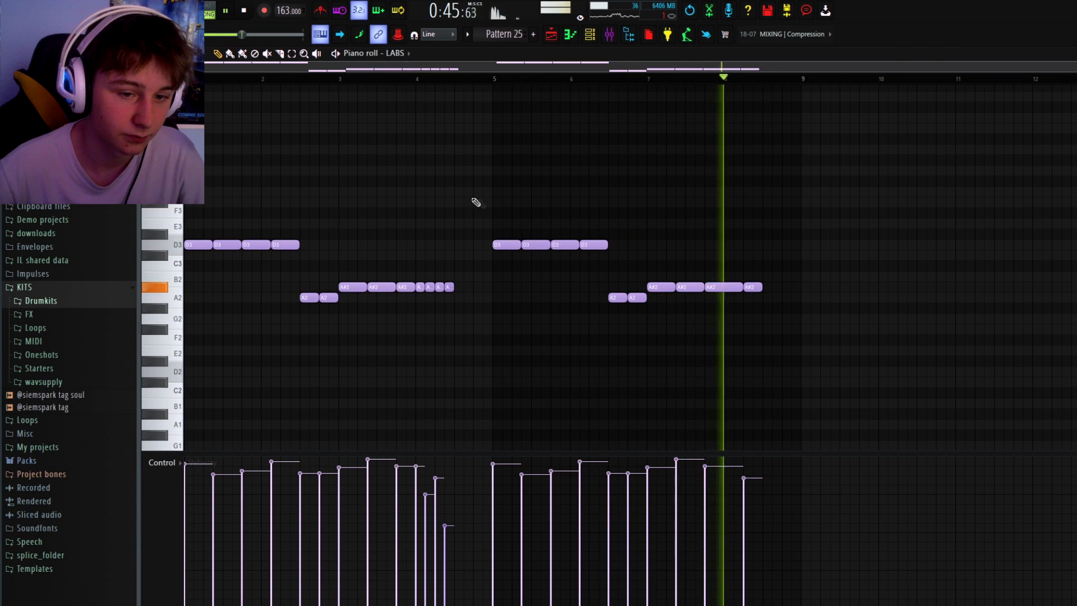
pyautogui.press('space')
pyautogui.press('F5')
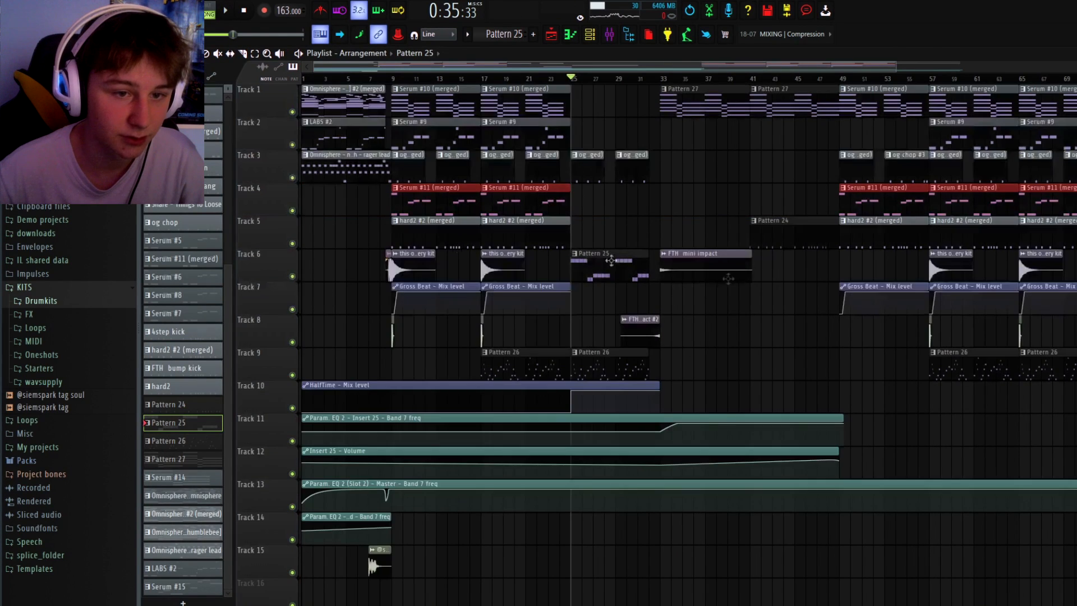
pyautogui.scroll(2, 747, 299)
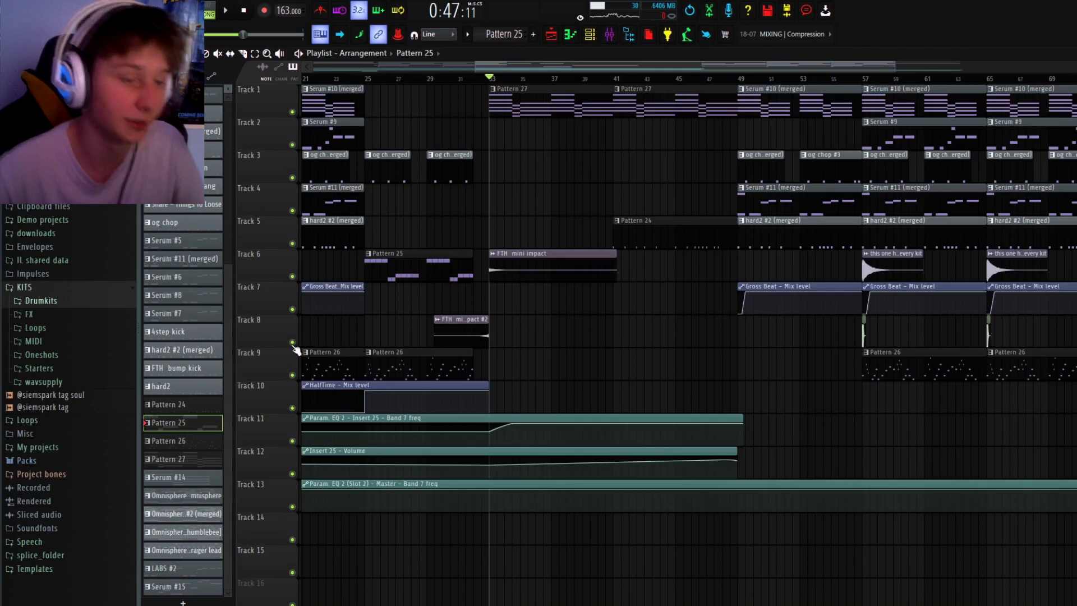
# Solo Tracks 6 and 8 and play their FTH mini impact clips around bar 33
pyautogui.rightClick(292, 342)
pyautogui.click(293, 276)
pyautogui.press('space')
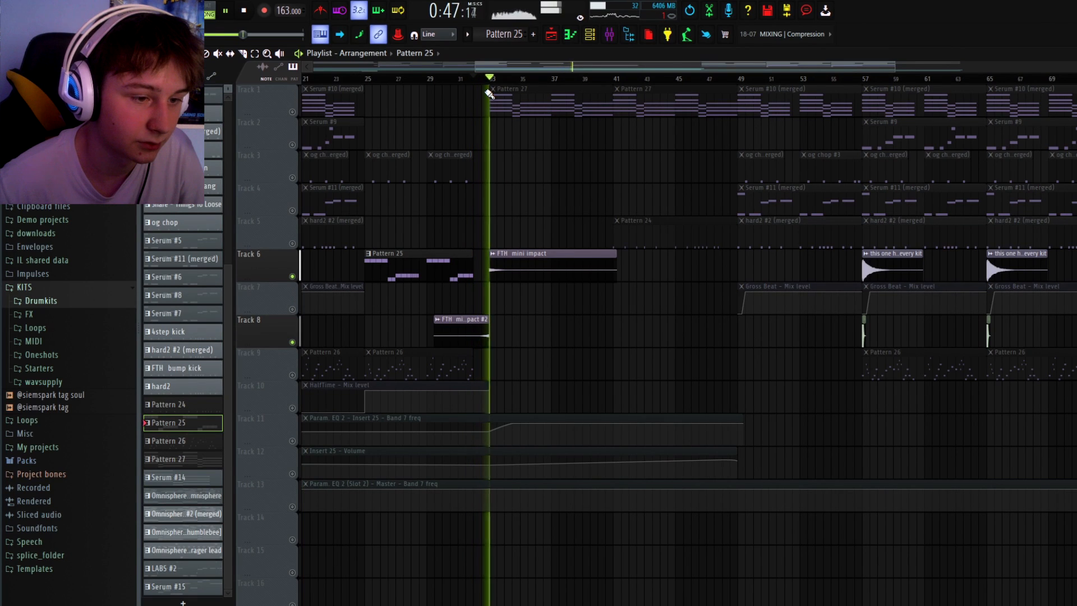
pyautogui.scroll(3, 520, 266)
pyautogui.press('space')
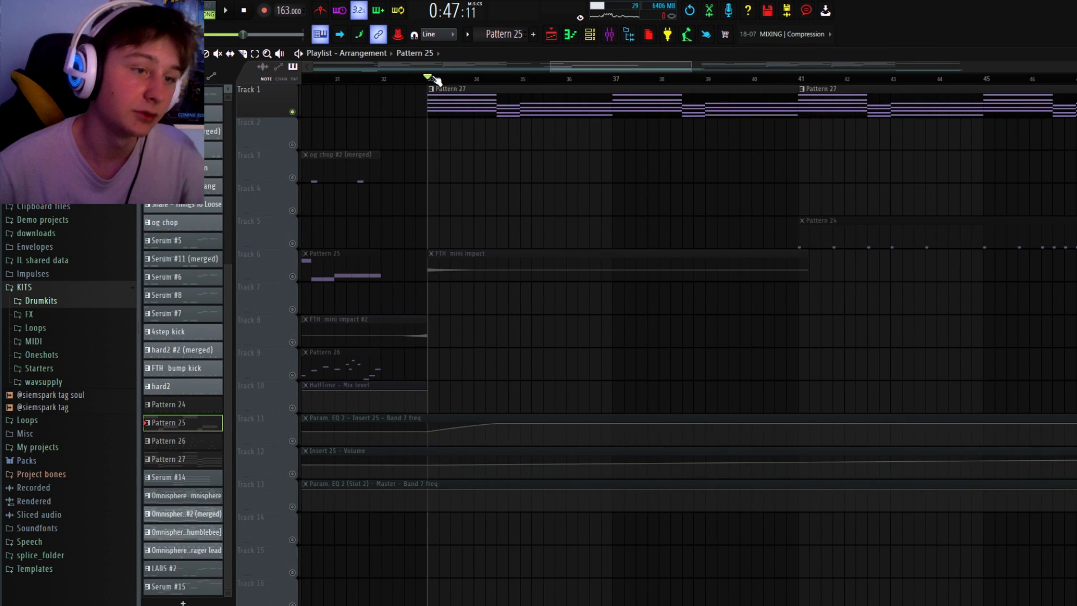
# Play Pattern 27 on soloed Track 1 with only Serum #11, and enable Track 11's Insert 25 EQ automation
pyautogui.scroll(-5, 447, 127)
pyautogui.moveTo(659, 103); pyautogui.dragTo(664, 127)
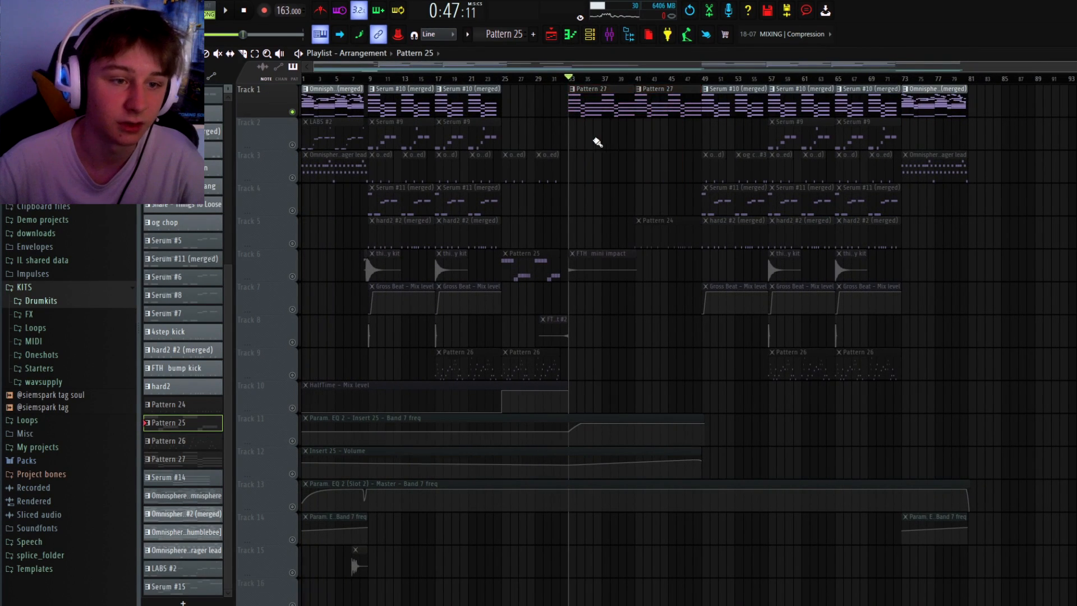
pyautogui.scroll(3, 597, 143)
pyautogui.click(589, 36)
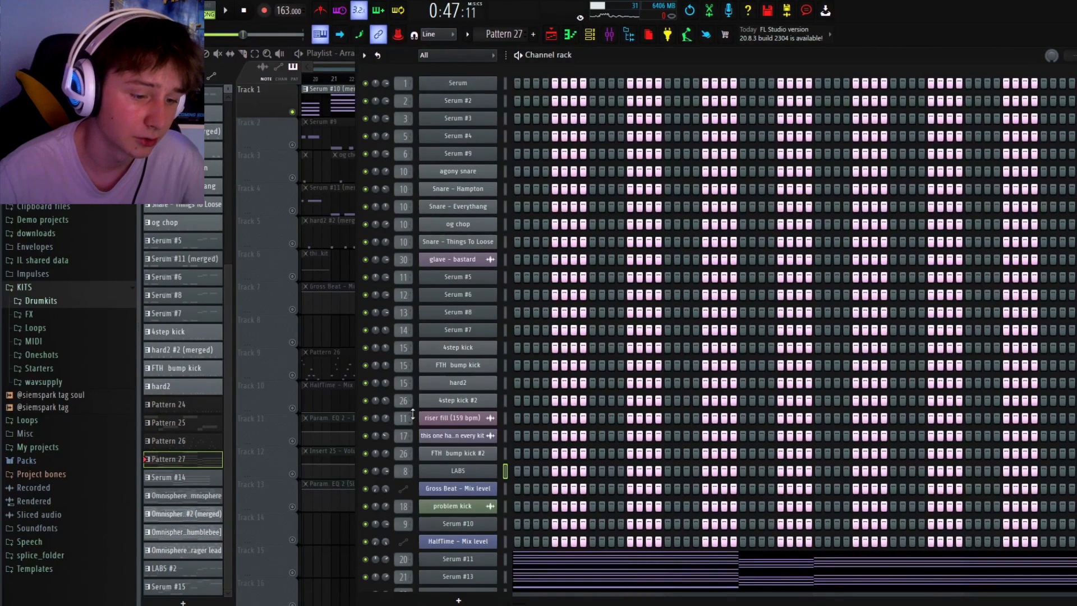
pyautogui.scroll(-4, 465, 465)
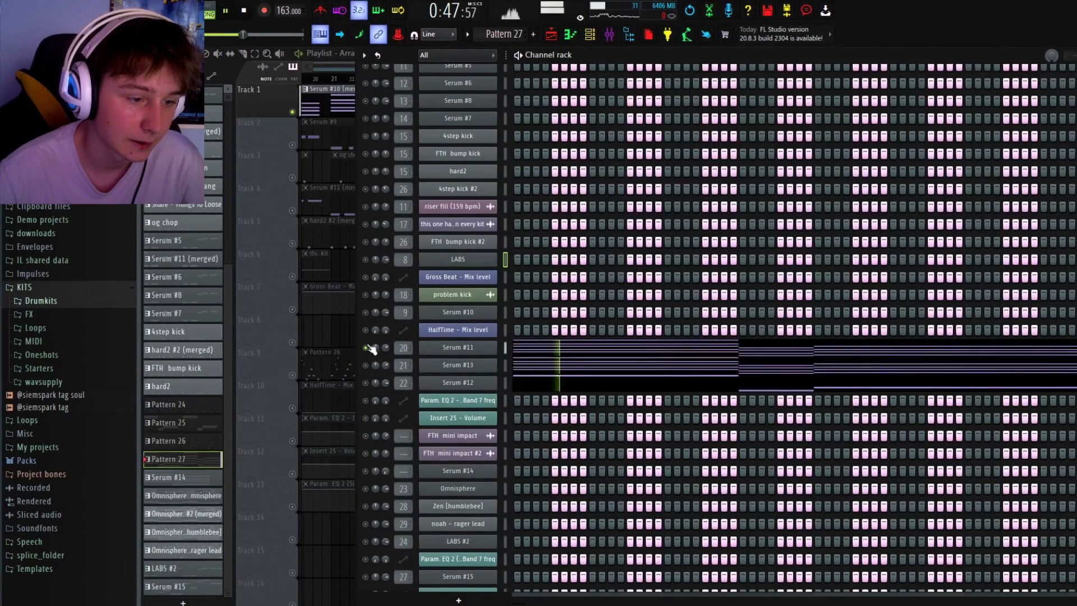
pyautogui.click(296, 440)
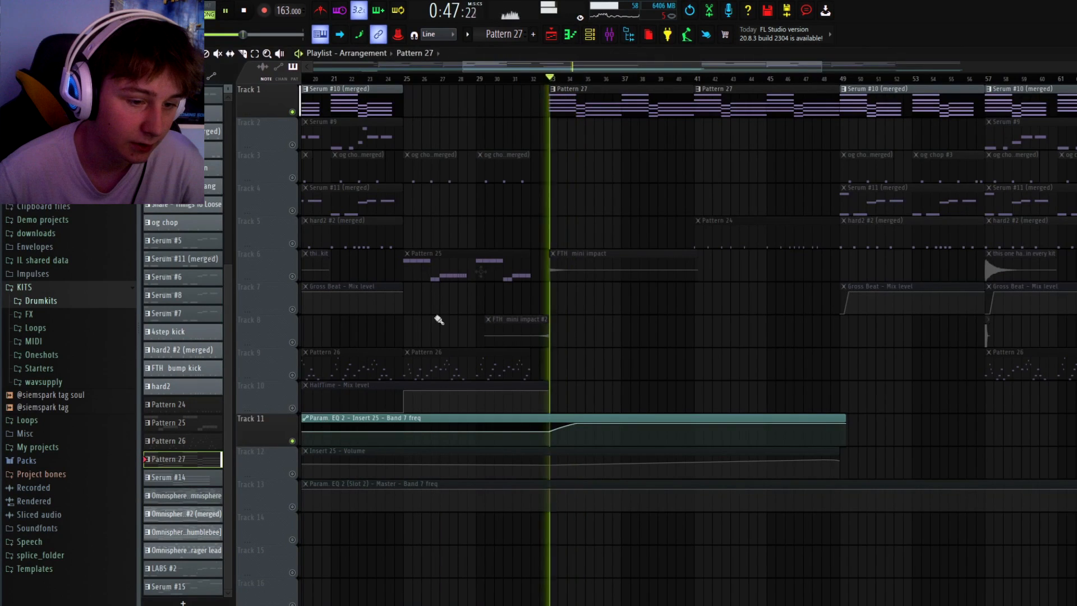
# Play Pattern 27's Serum #12 channel alone, examine its notes in the piano roll and return to the playlist
pyautogui.click(589, 37)
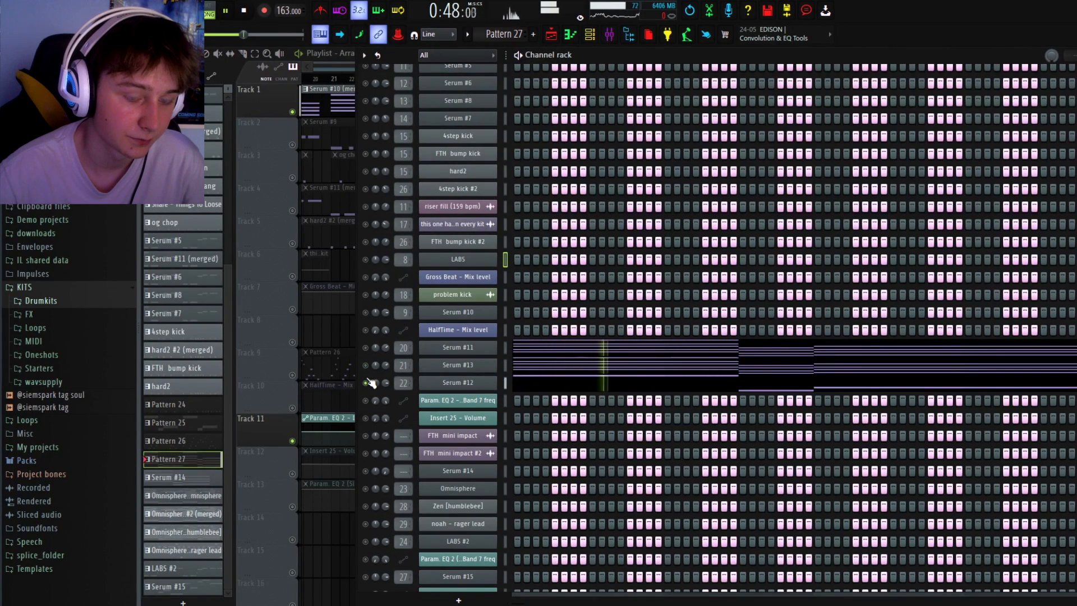
pyautogui.click(540, 383)
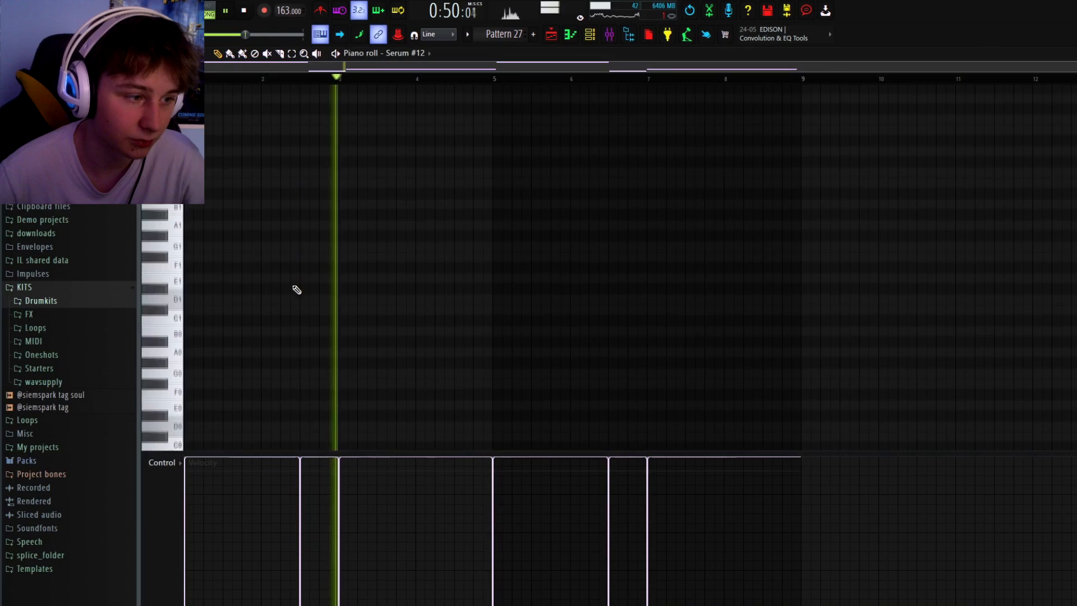
pyautogui.moveTo(212, 209); pyautogui.dragTo(724, 405)
pyautogui.click(439, 211)
pyautogui.scroll(-3, 440, 212)
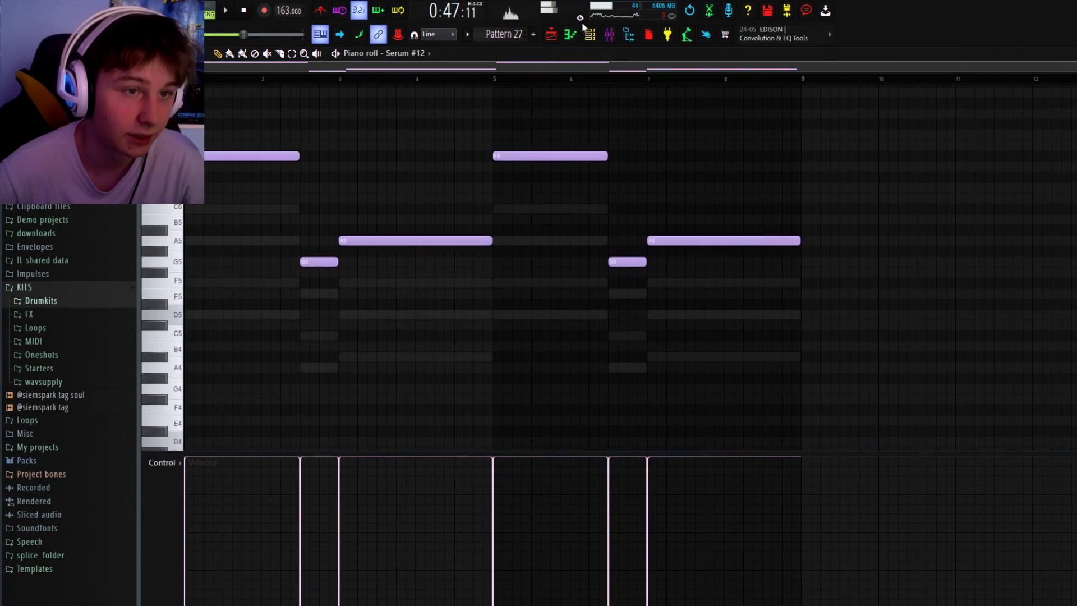
pyautogui.click(589, 35)
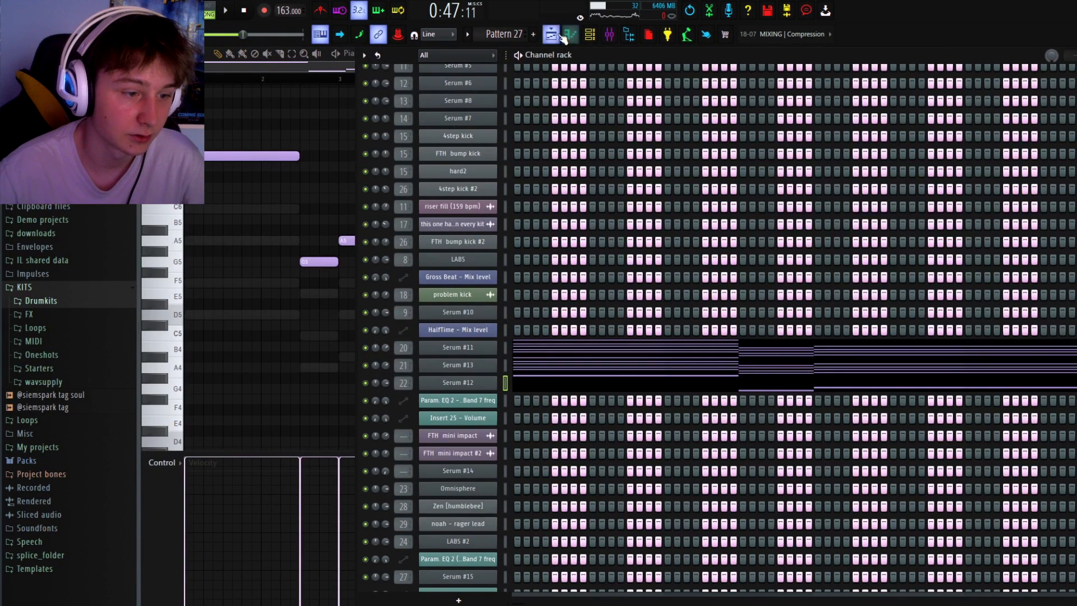
pyautogui.click(558, 35)
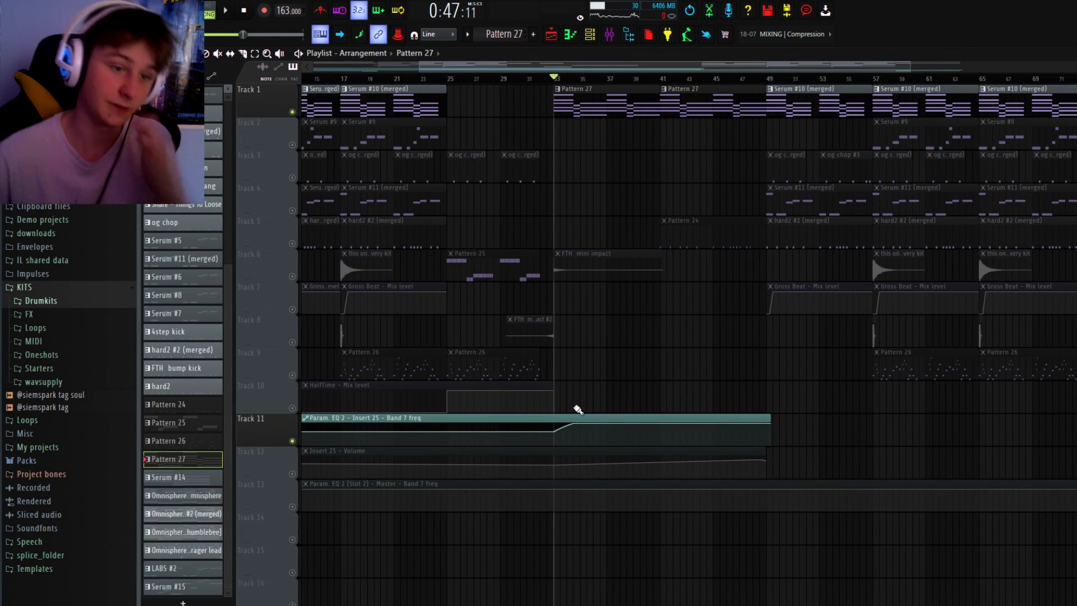
# Enable Track 6 and play Pattern 27 together with the FTH mini impact from bar 33
pyautogui.click(291, 276)
pyautogui.press('space')
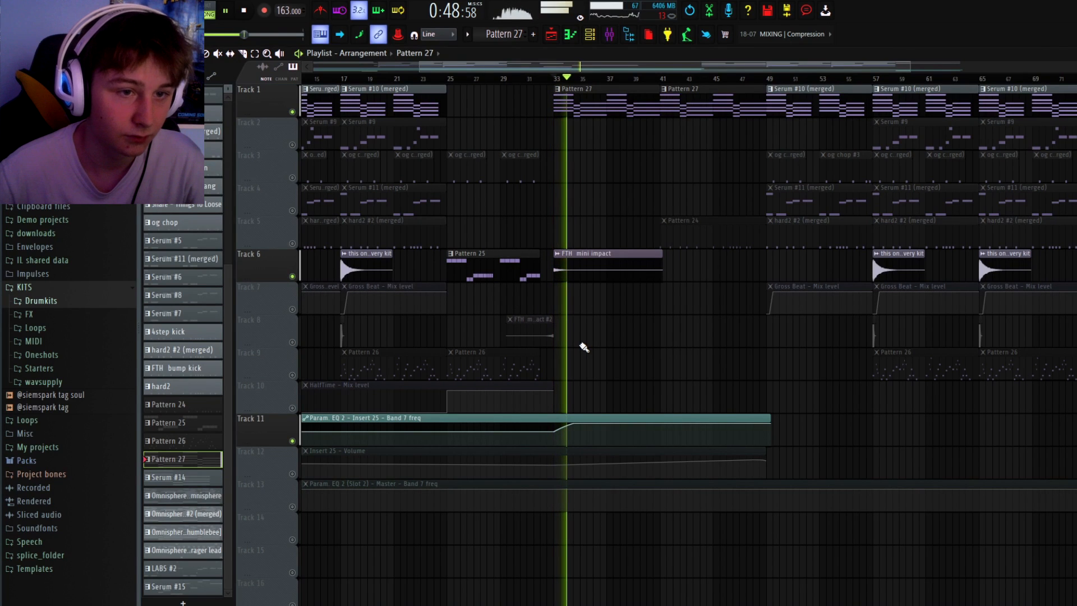
pyautogui.press('space')
pyautogui.scroll(-3, 593, 113)
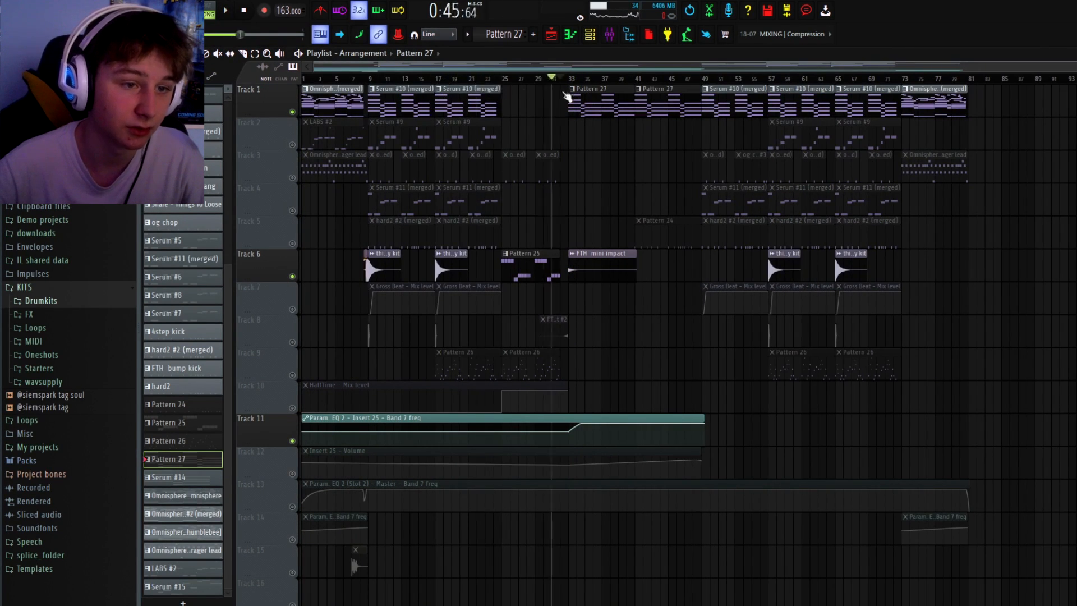
pyautogui.scroll(3, 590, 82)
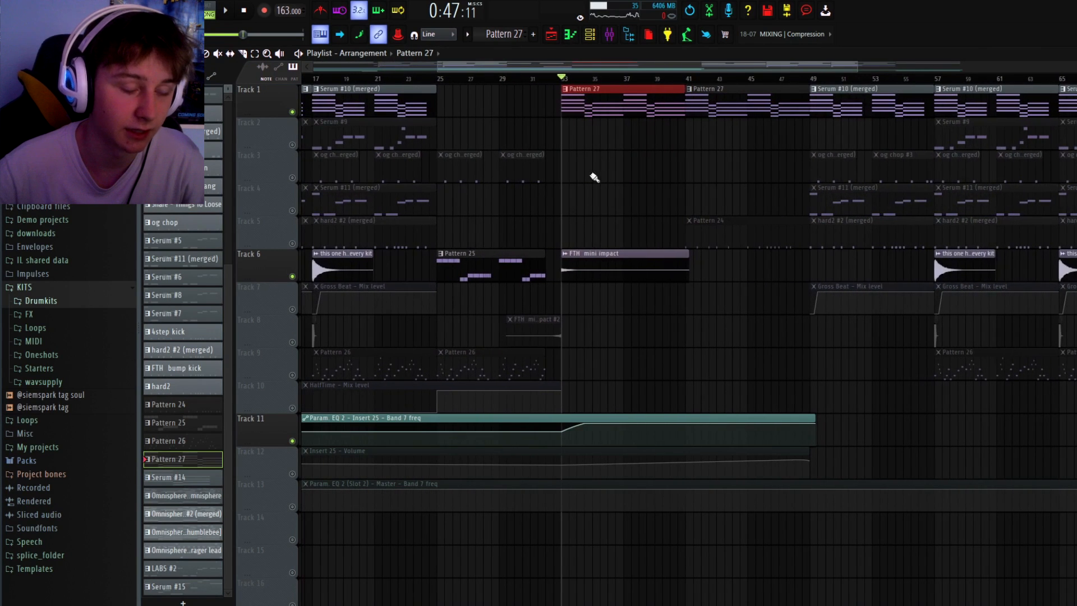
# Open Fruity Parametric EQ 2 on mixer insert 25 and inspect the automation options of its Band 7 frequency
pyautogui.moveTo(544, 432)
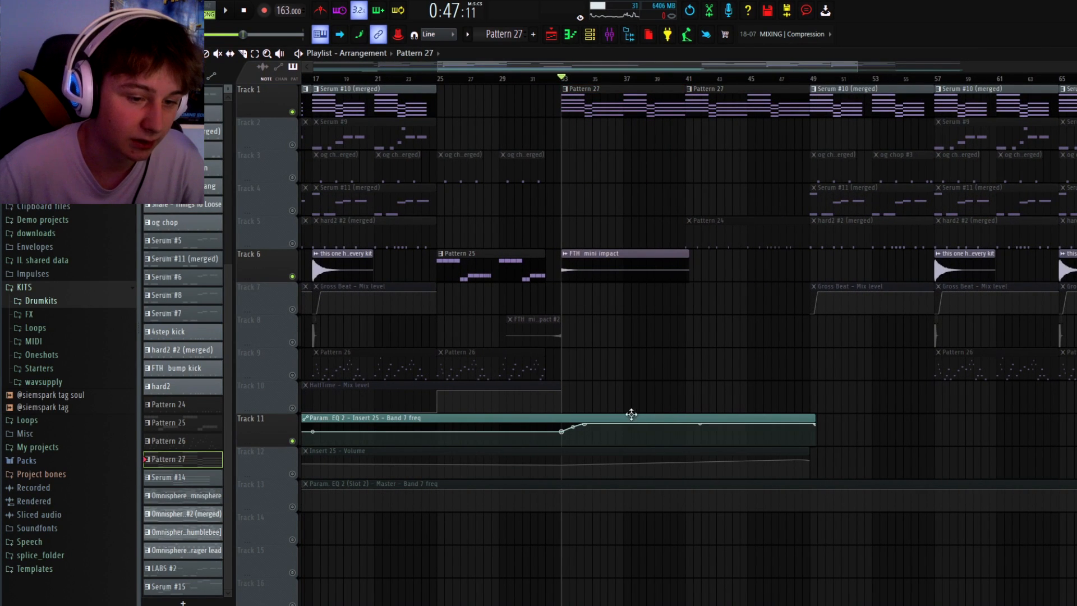
pyautogui.click(624, 428)
pyautogui.click(609, 35)
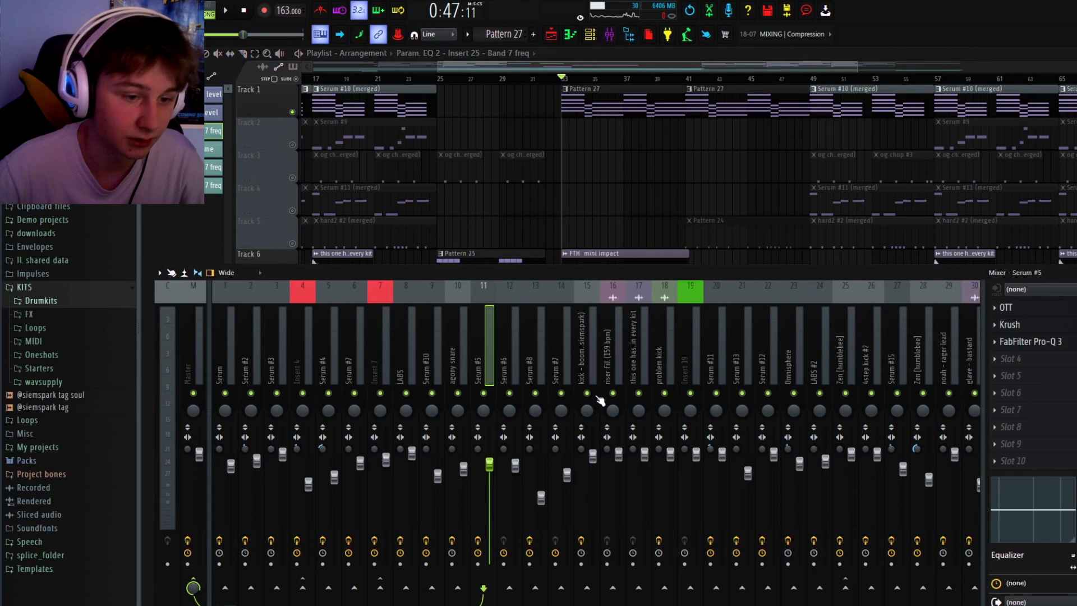
pyautogui.press('space')
pyautogui.rightClick(614, 177)
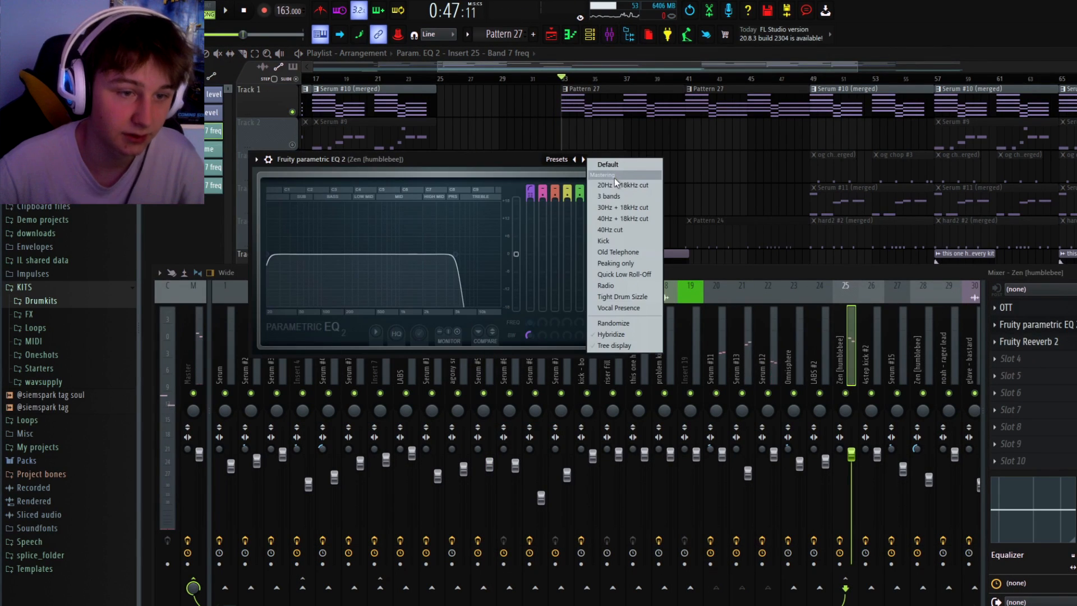
pyautogui.press('Escape')
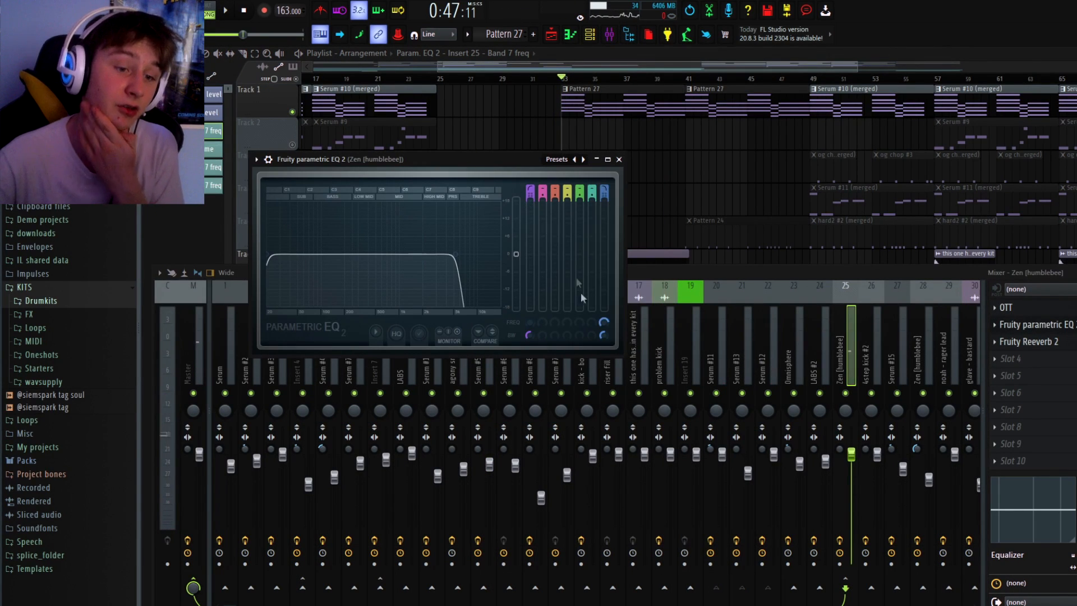
pyautogui.rightClick(604, 325)
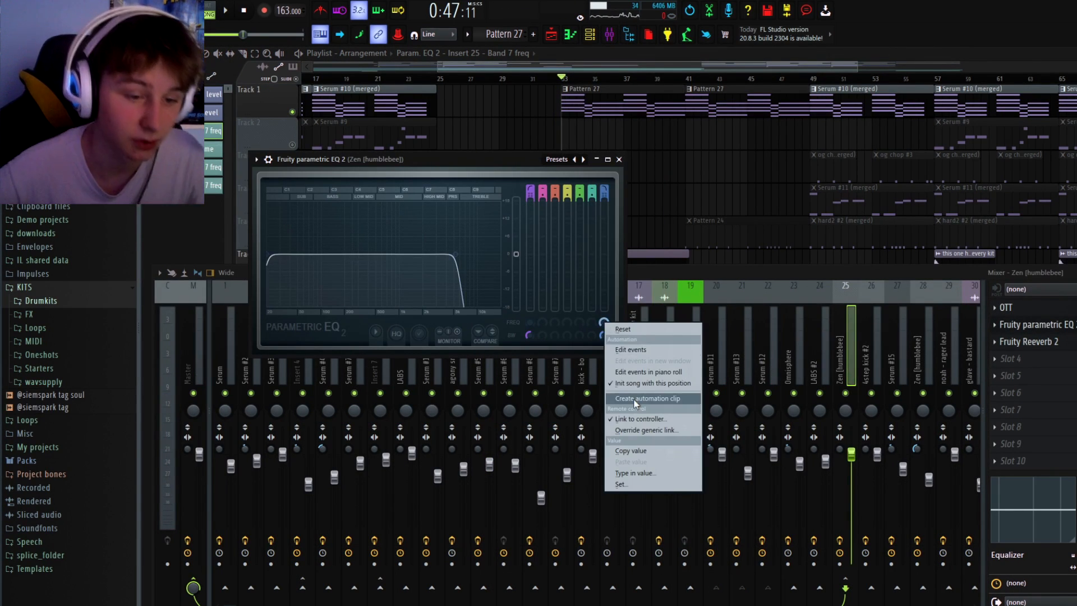
pyautogui.click(616, 169)
pyautogui.click(619, 160)
pyautogui.click(1026, 325)
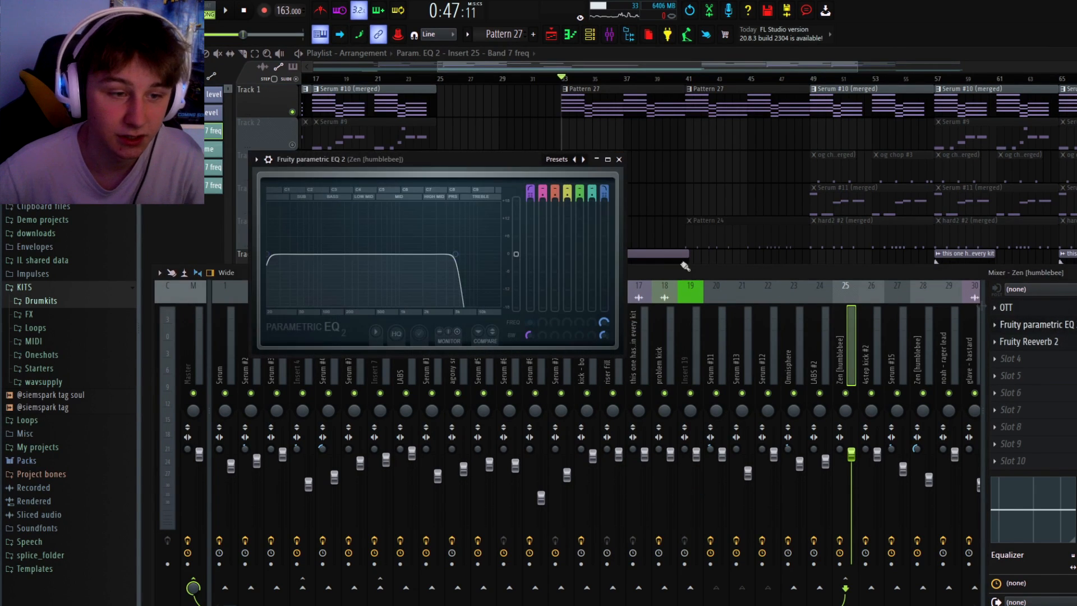
# Play Pattern 27 through insert 25's parametric EQ and check the insert's OTT effect
pyautogui.press('space')
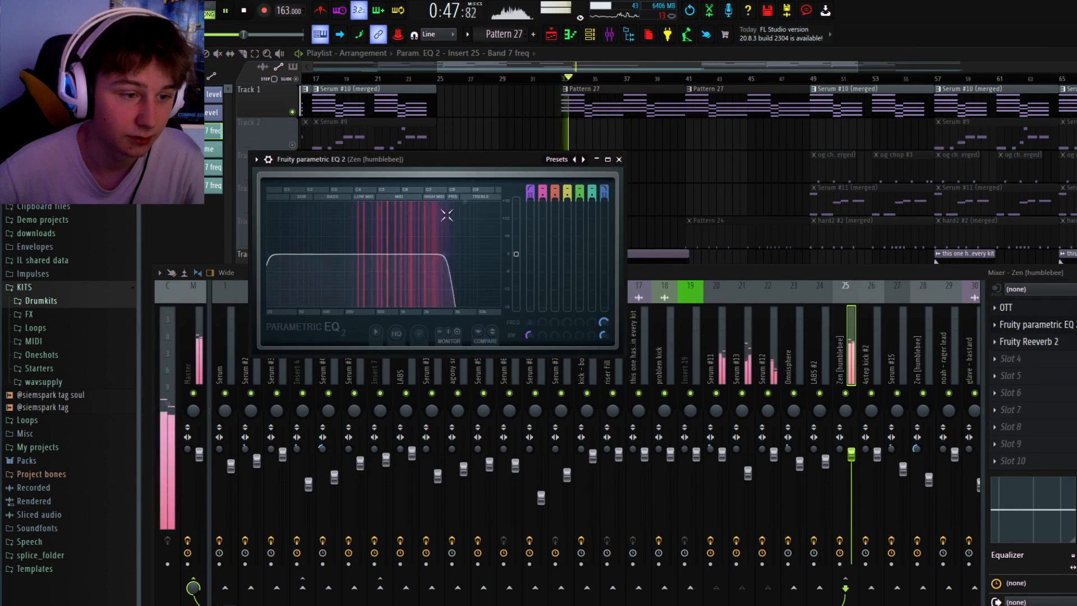
pyautogui.press('space')
pyautogui.click(1005, 307)
pyautogui.click(376, 169)
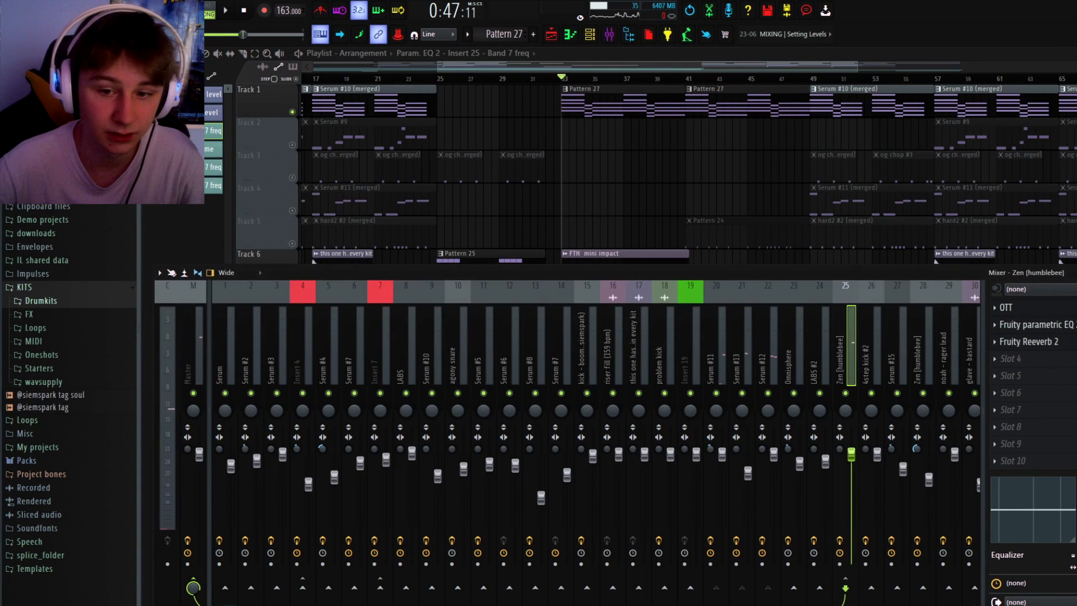
# Open insert 25's Fruity Reeverb 2, play Pattern 27 from bar 33 through it and return to the playlist
pyautogui.click(1027, 342)
pyautogui.press('space')
pyautogui.press('space')
pyautogui.press('space')
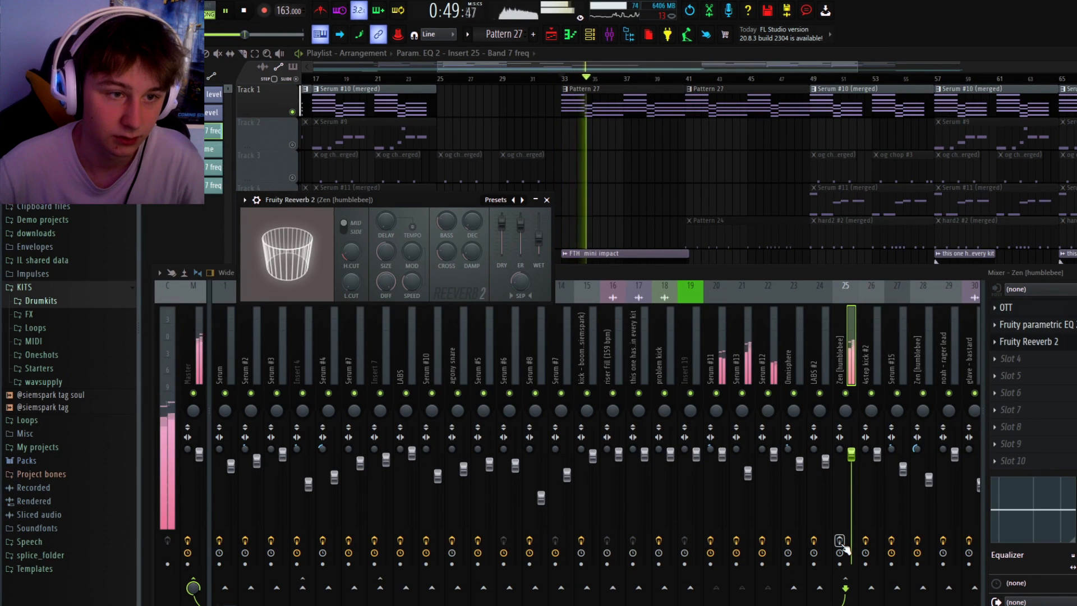
pyautogui.press('F5')
pyautogui.press('space')
pyautogui.scroll(-3, 409, 217)
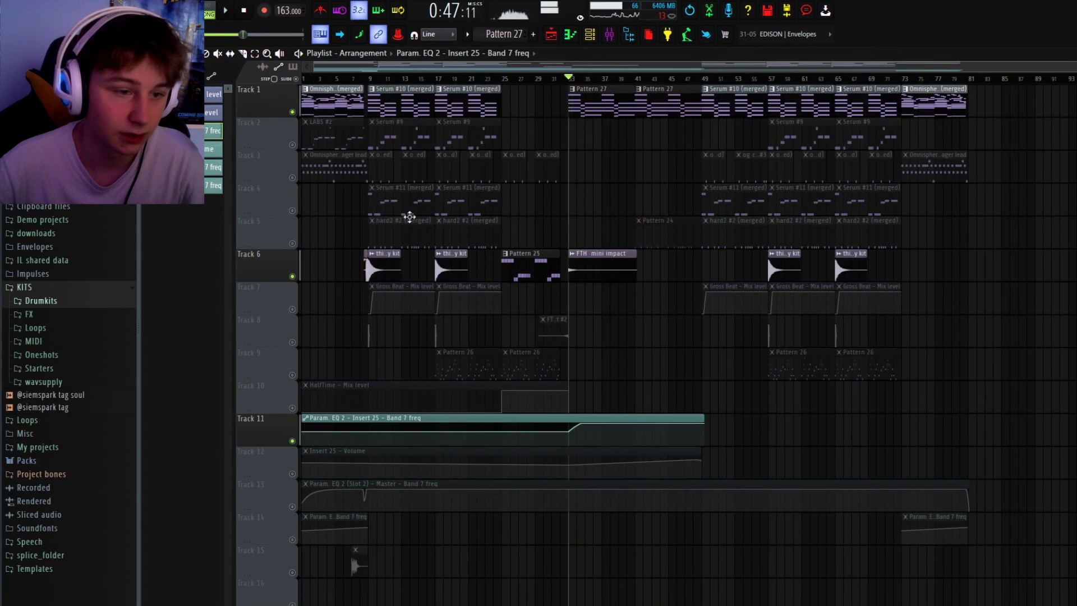
# Unsolo all tracks and play the arrangement from bar 41, where Pattern 24 starts on Track 5
pyautogui.rightClick(292, 276)
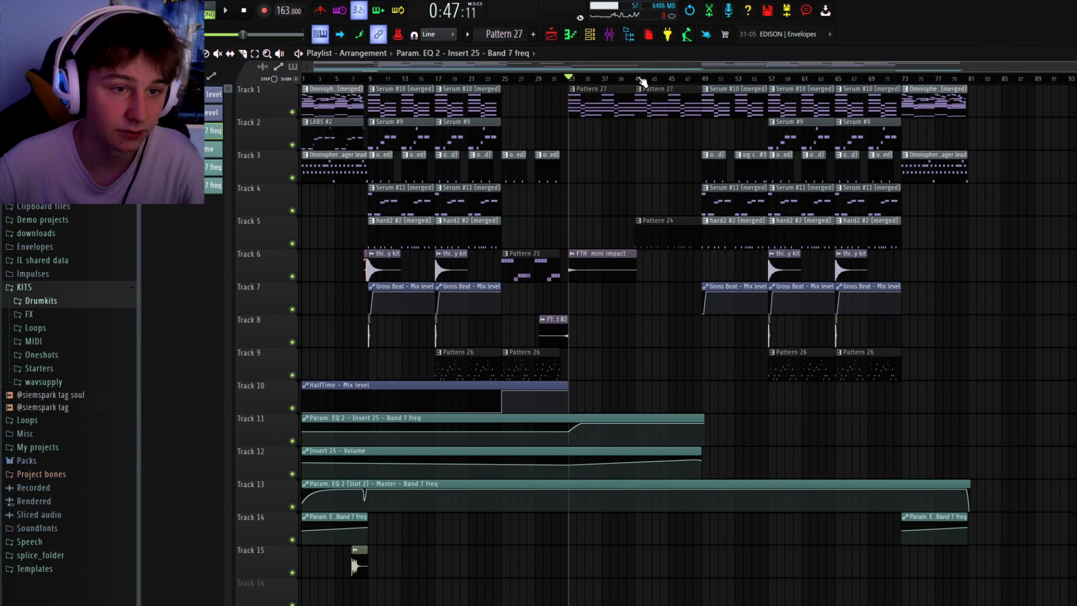
pyautogui.moveTo(632, 298); pyautogui.dragTo(691, 461)
pyautogui.moveTo(651, 341); pyautogui.dragTo(641, 238)
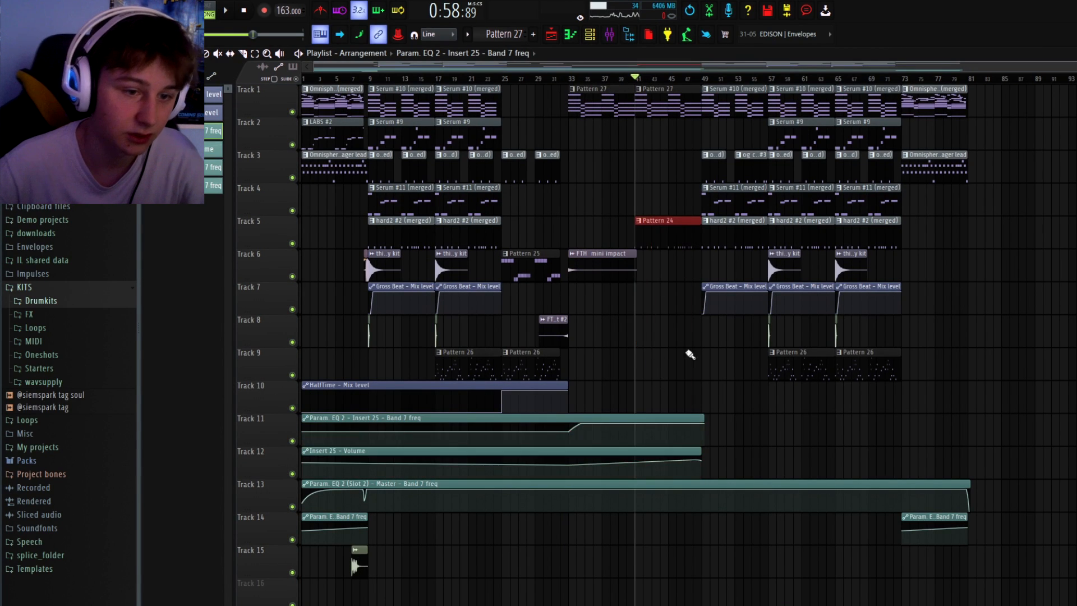
pyautogui.scroll(3, 671, 258)
pyautogui.scroll(2, 674, 262)
pyautogui.press('space')
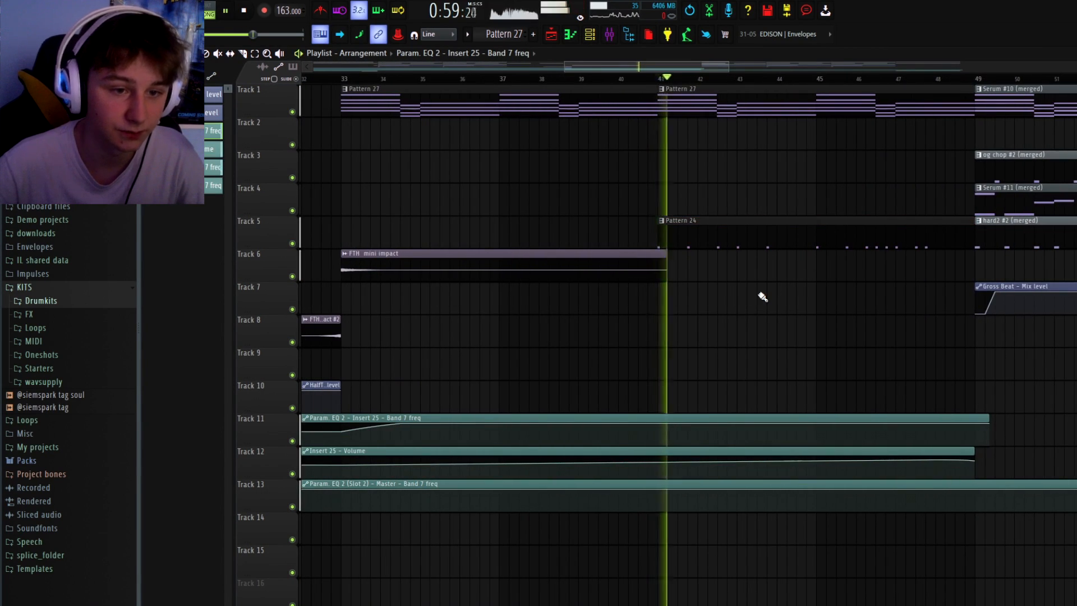
# Examine Pattern 24's 4step kick #2 notes in the piano roll during playback, and stop back in the playlist
pyautogui.scroll(-4, 763, 296)
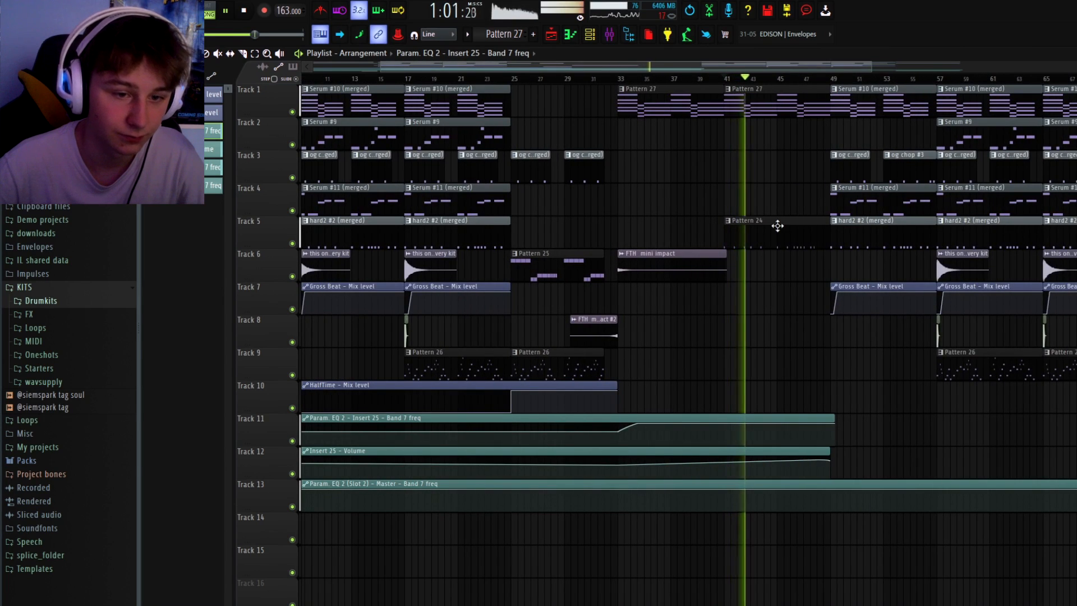
pyautogui.doubleClick(776, 224)
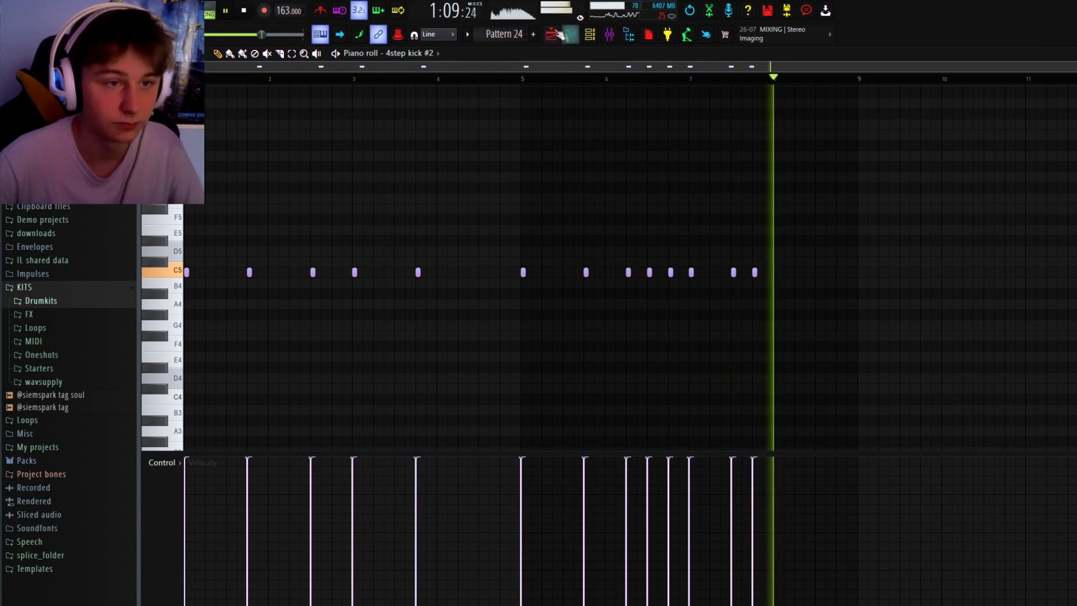
pyautogui.press('F5')
pyautogui.press('space')
pyautogui.scroll(-3, 888, 308)
# Select the clips between bars 49 and 57, clear the selection and examine that section's layers
pyautogui.moveTo(755, 334); pyautogui.dragTo(704, 87)
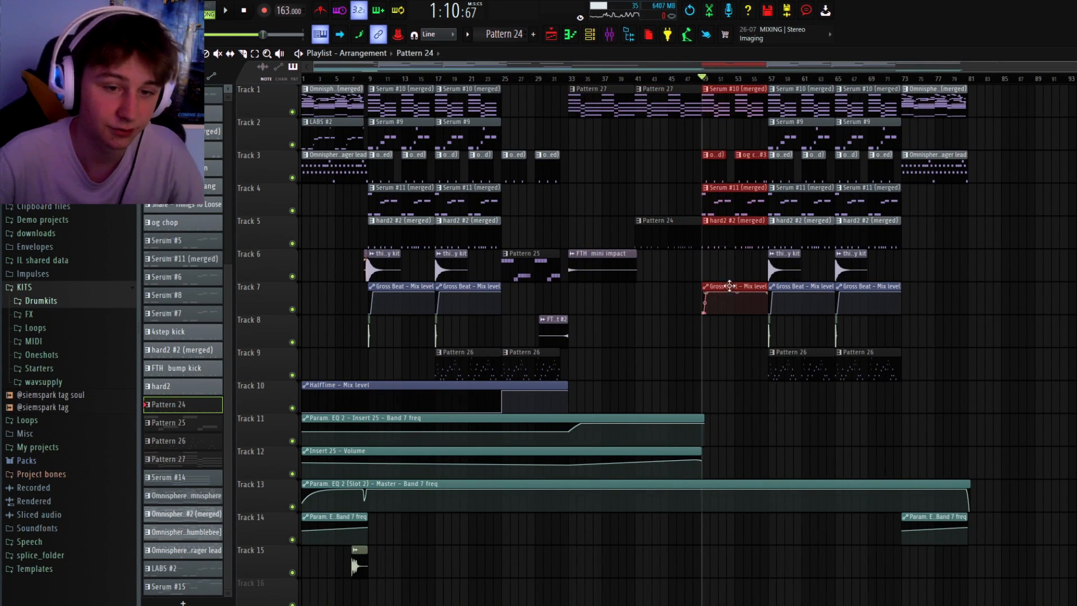
pyautogui.scroll(5, 729, 286)
pyautogui.hotkey('ctrl', 'b')
pyautogui.click(831, 337)
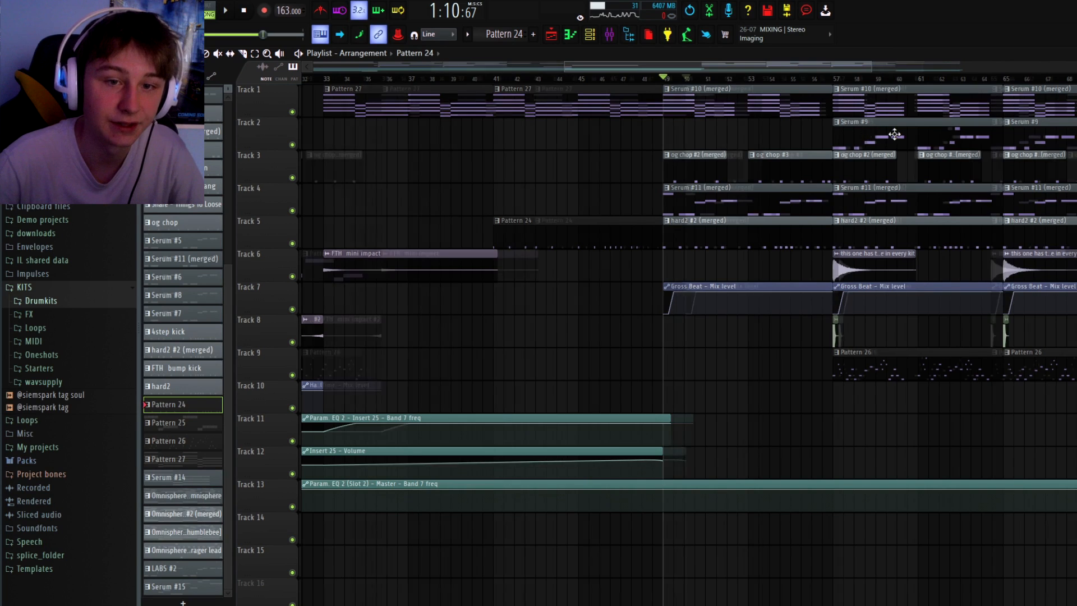
pyautogui.scroll(-2, 894, 134)
pyautogui.click(807, 127)
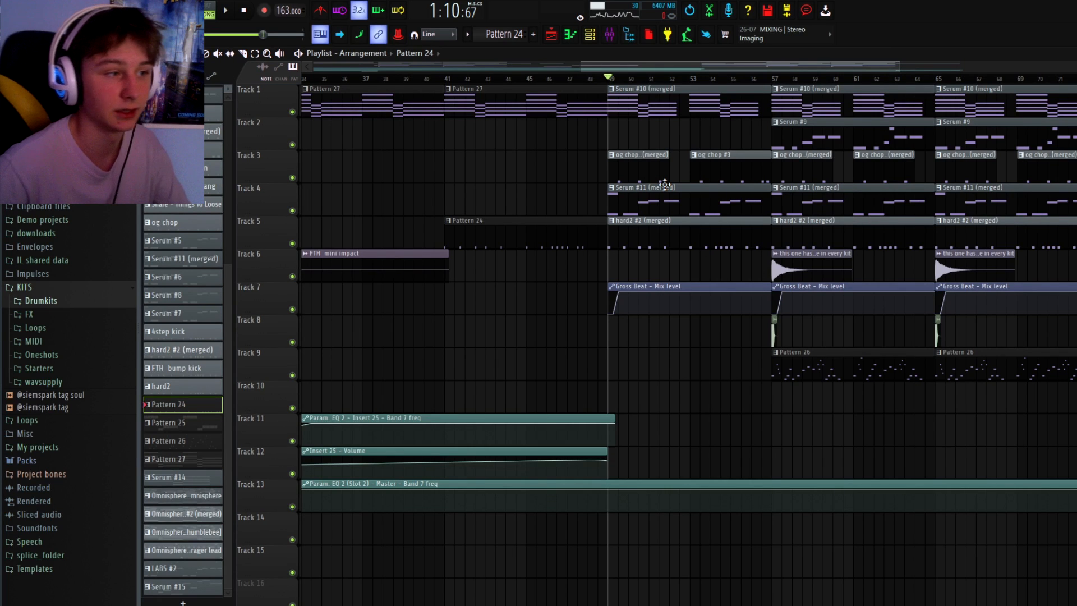
# Play the transition from just before bar 57 into the section with Serum #9 and Pattern 26
pyautogui.scroll(-5, 771, 379)
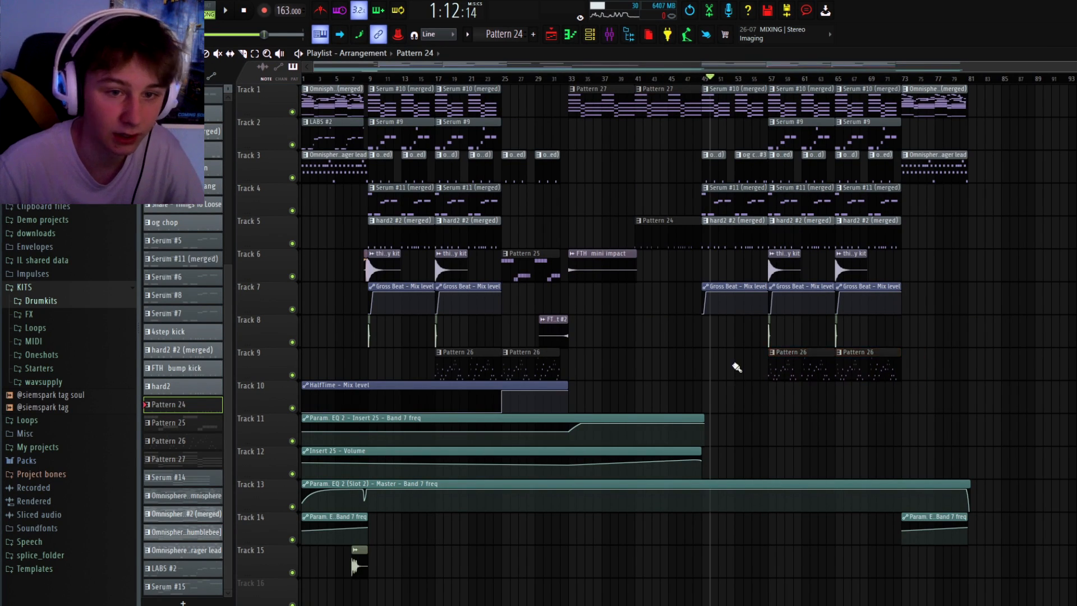
pyautogui.scroll(5, 797, 83)
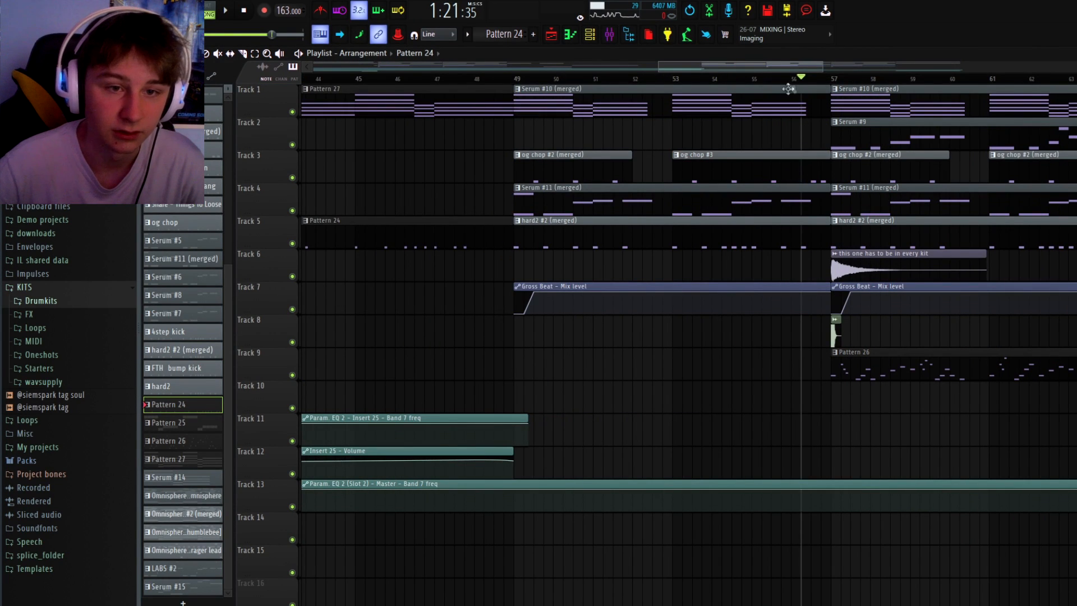
pyautogui.moveTo(818, 172); pyautogui.dragTo(816, 202)
pyautogui.press('space')
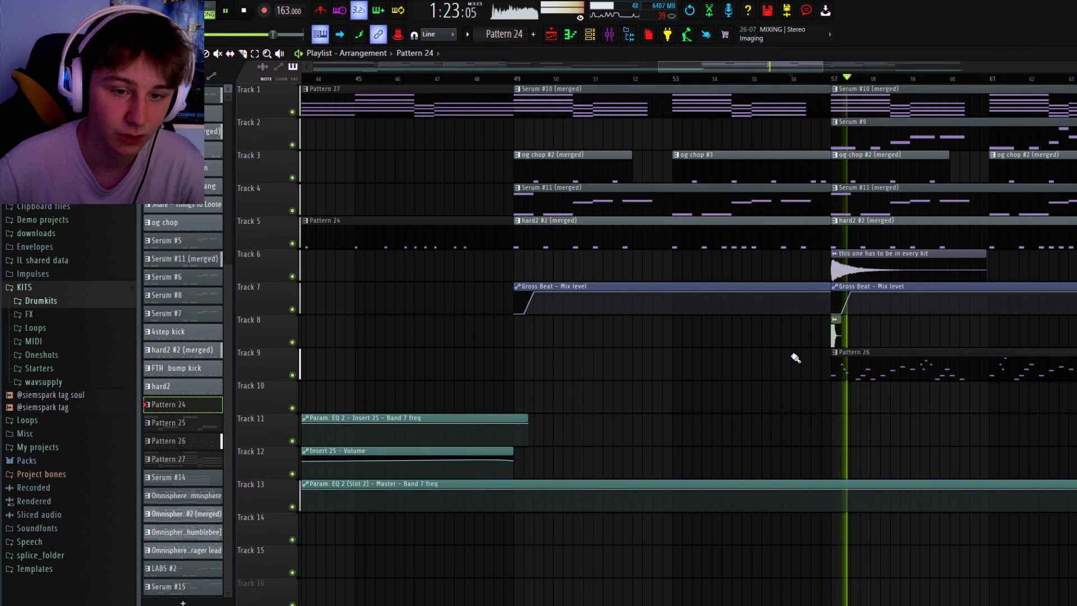
# Stop playback, look over the whole arrangement up to its ending, and return to the opening bars
pyautogui.scroll(-5, 793, 355)
pyautogui.press('space')
pyautogui.scroll(3, 943, 281)
pyautogui.scroll(-3, 936, 275)
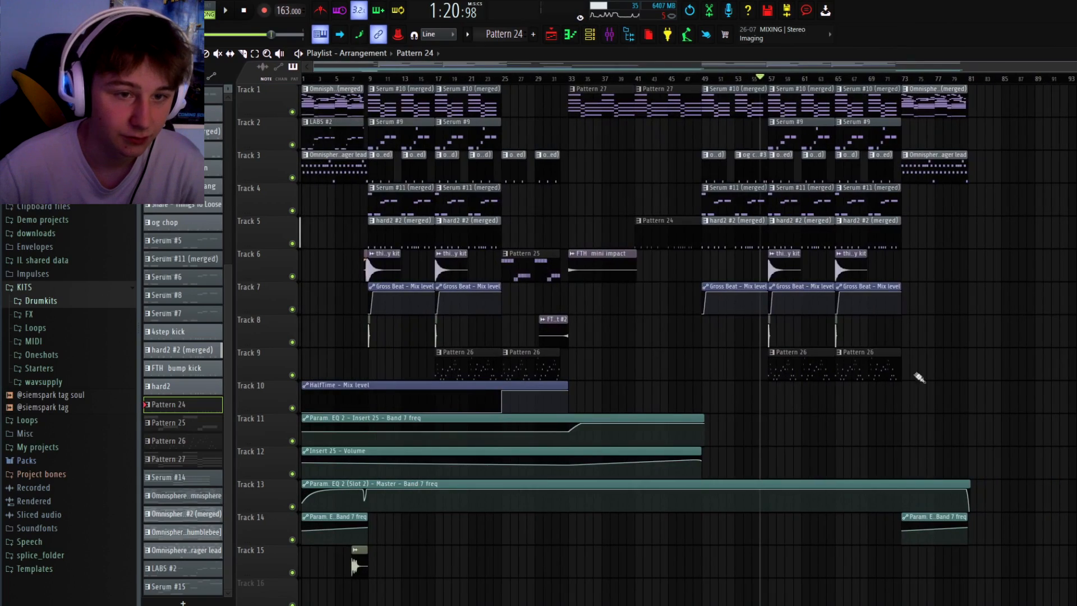
pyautogui.scroll(3, 283, 87)
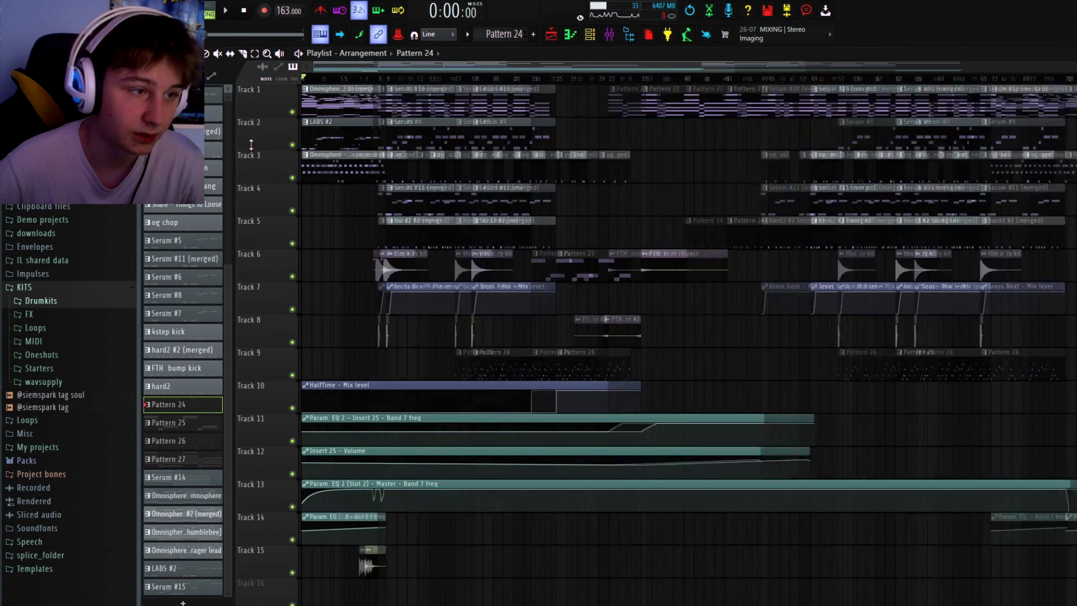
# Solo Track 1 and play its Omnisphere - Zen [humblebee] #2 (merged) clip while examining the chords and melody in the piano roll
pyautogui.click(396, 96)
pyautogui.press('space')
pyautogui.doubleClick(396, 96)
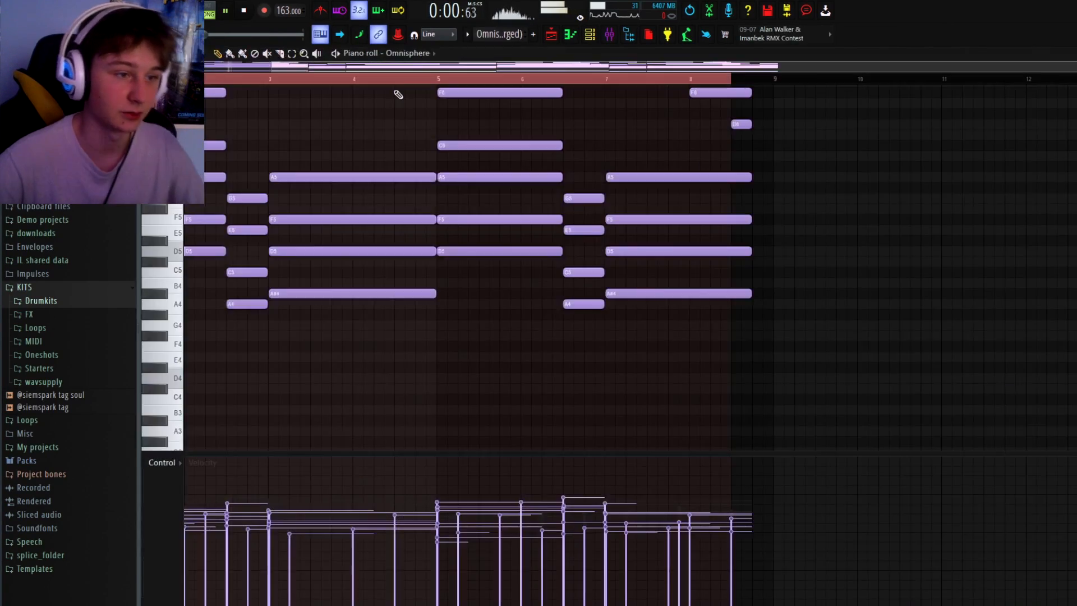
pyautogui.scroll(6, 329, 243)
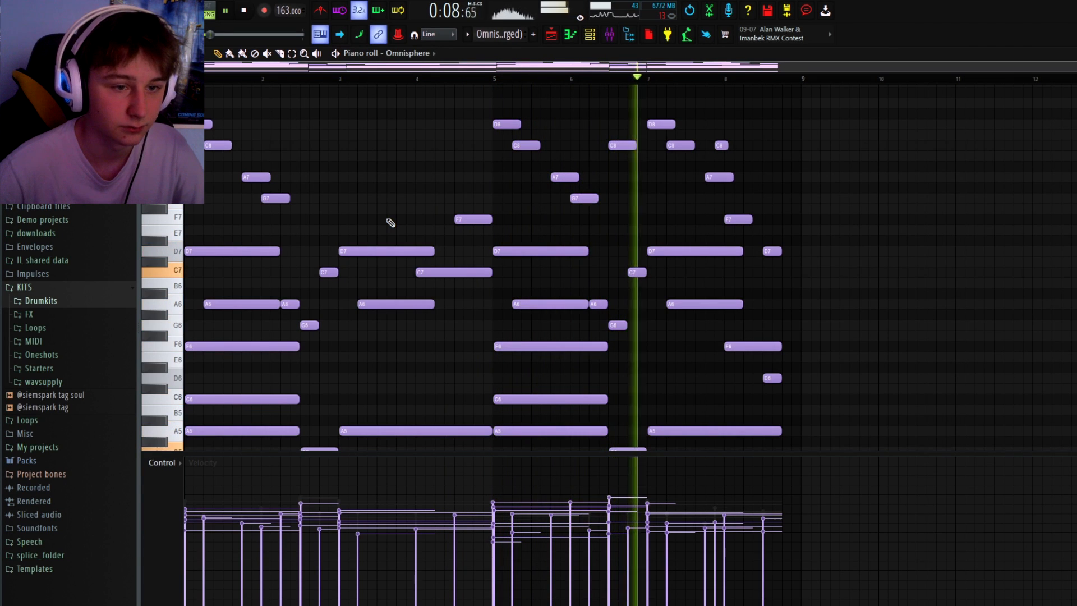
pyautogui.scroll(-4, 581, 247)
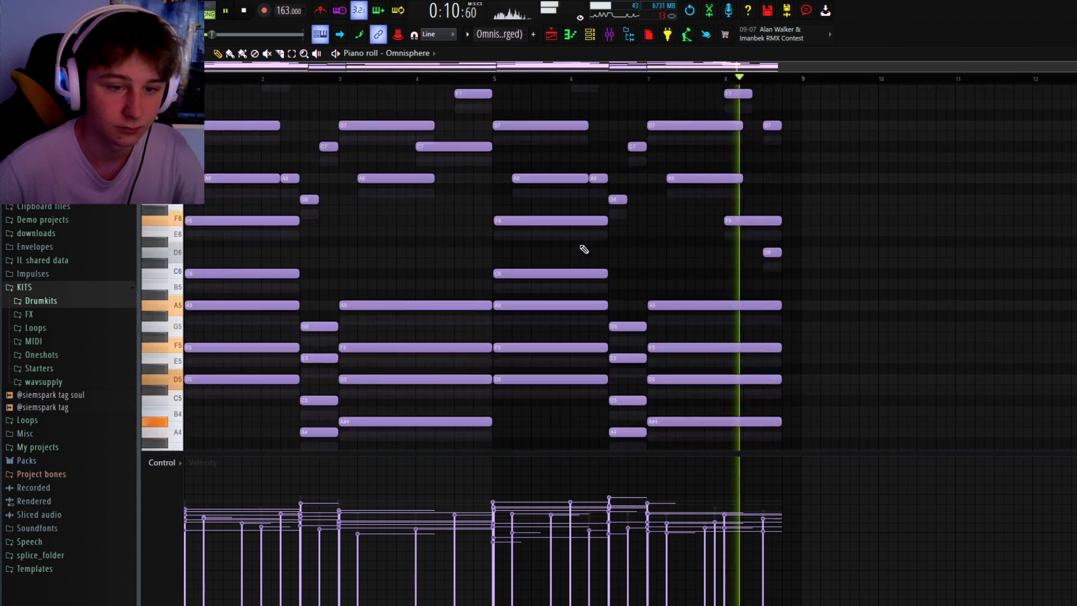
pyautogui.scroll(1, 579, 244)
pyautogui.press('space')
pyautogui.press('F5')
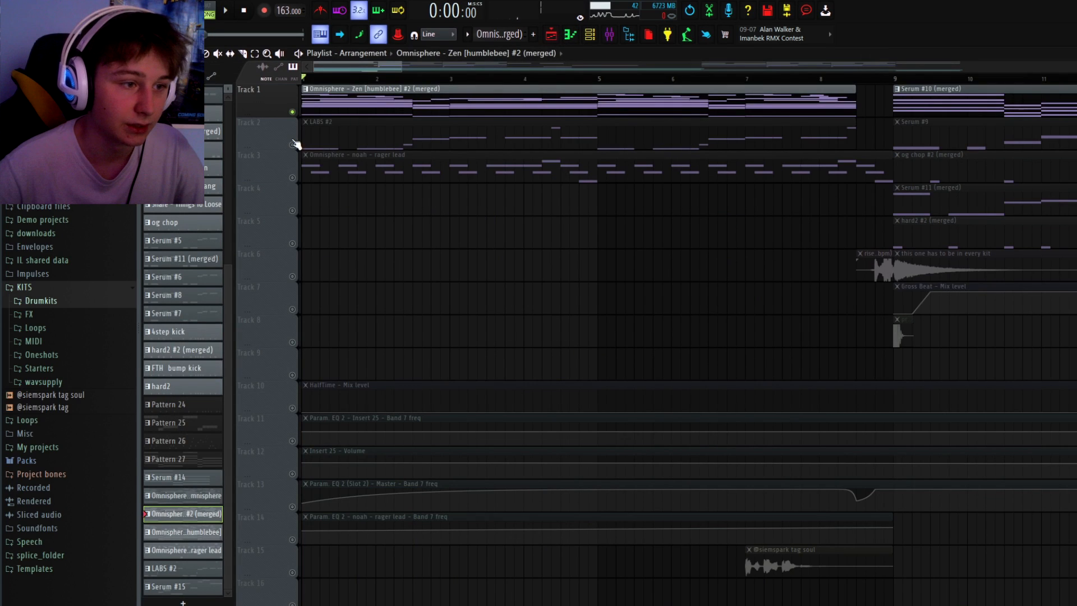
# Play Track 3's Omnisphere - noah - rager lead soloed from the start, and enable Track 13's master EQ automation with it
pyautogui.click(293, 177)
pyautogui.press('space')
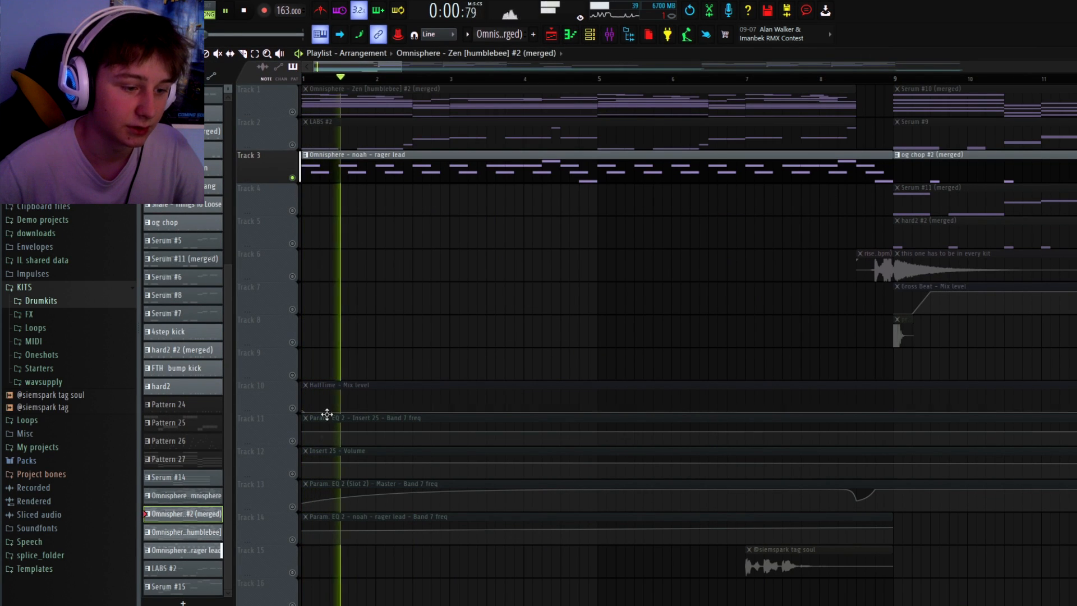
pyautogui.click(294, 506)
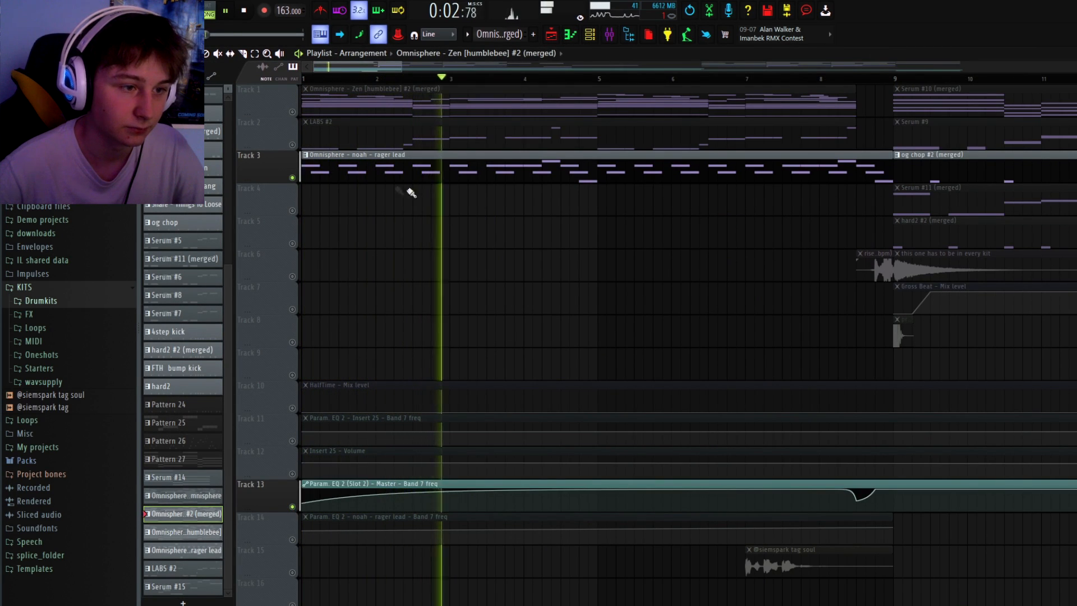
# Solo Track 2 and play its LABS #2 clip while examining the bass notes in the piano roll, and return to the playlist
pyautogui.click(294, 144)
pyautogui.press('space')
pyautogui.press('space')
pyautogui.doubleClick(358, 140)
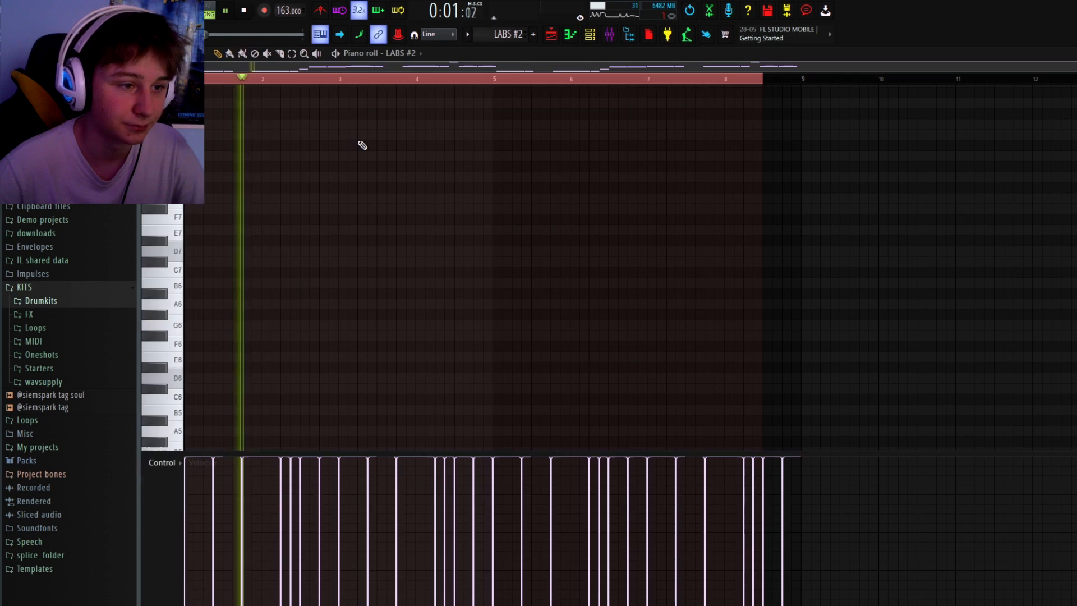
pyautogui.scroll(-10, 354, 276)
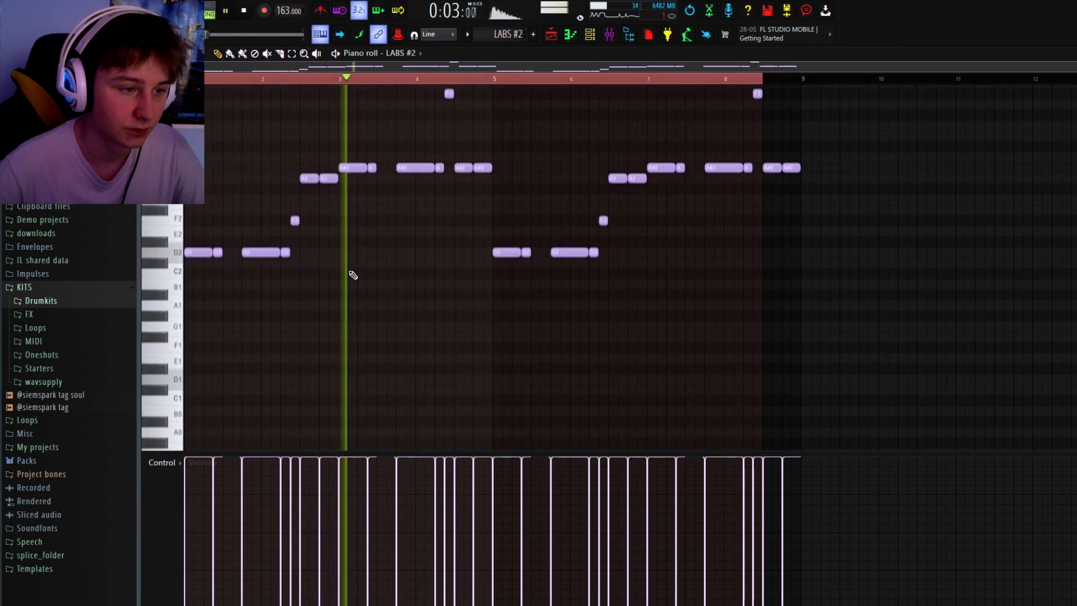
pyautogui.moveTo(269, 221); pyautogui.dragTo(632, 237)
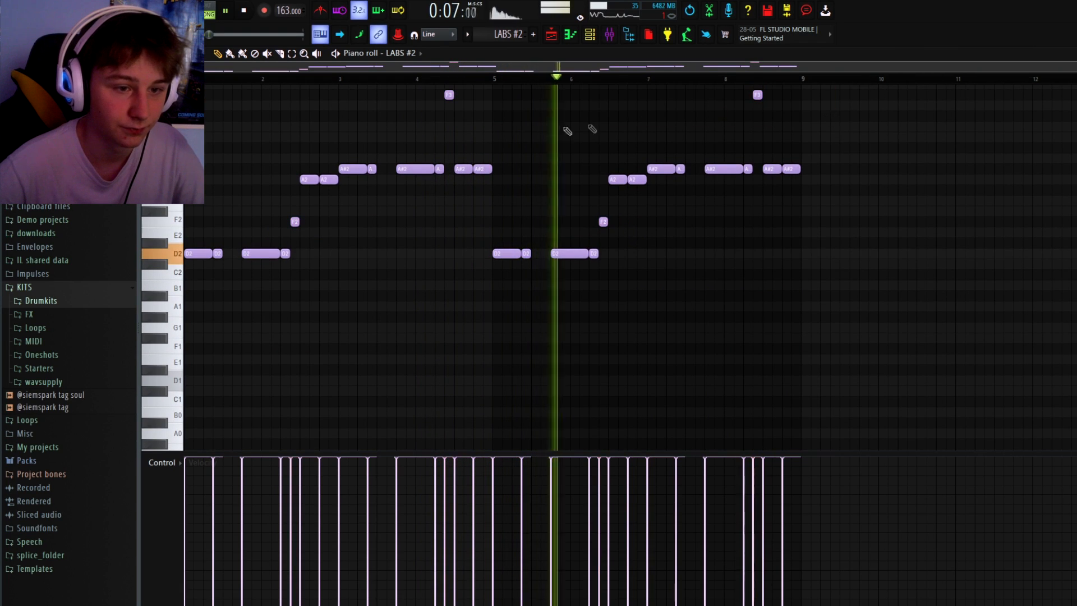
pyautogui.click(563, 131)
pyautogui.press('F5')
# Play the intro from bar 1 with all tracks unsoloed, and stop playback
pyautogui.press('space')
pyautogui.press('space')
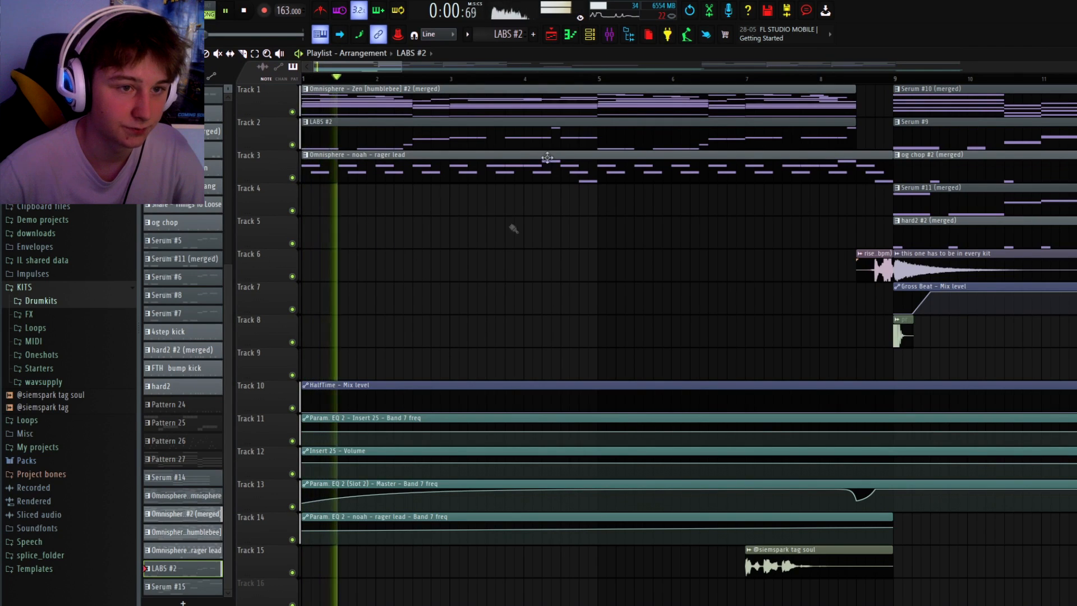
pyautogui.click(590, 35)
pyautogui.click(590, 35)
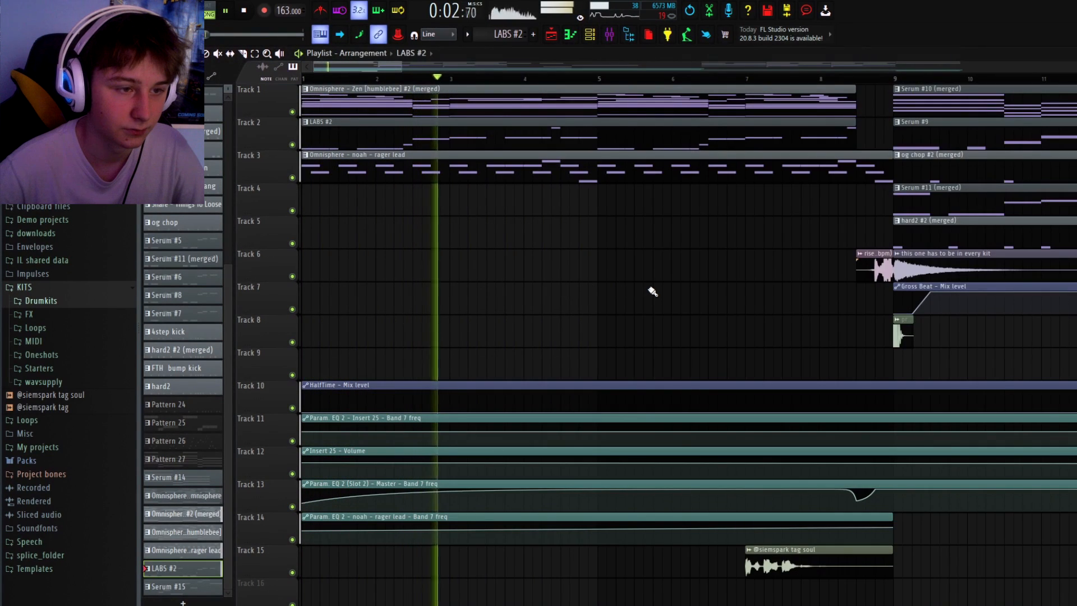
pyautogui.scroll(-10, 649, 291)
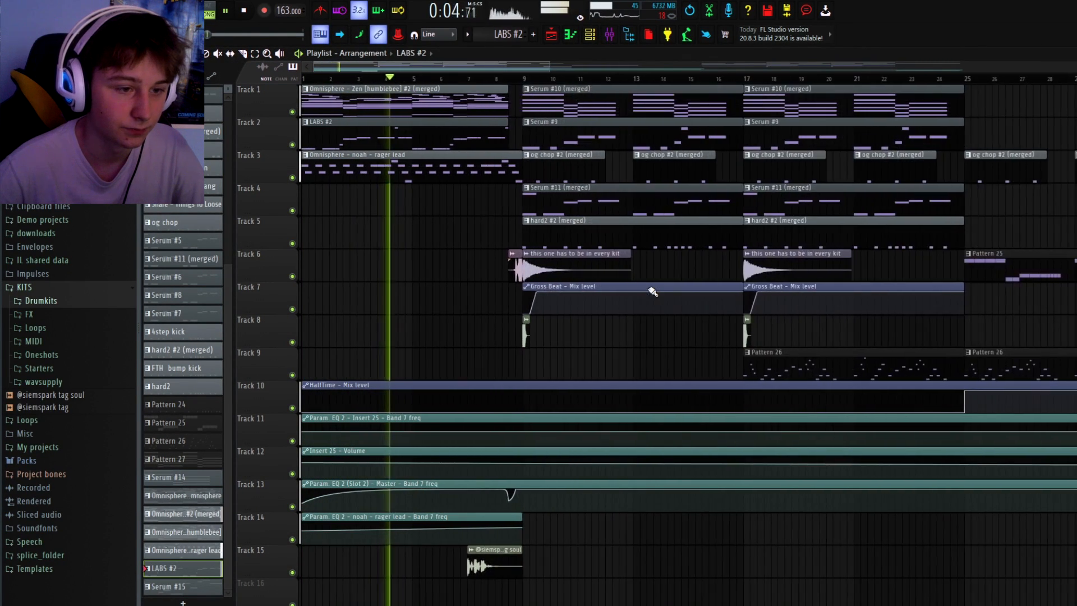
pyautogui.press('space')
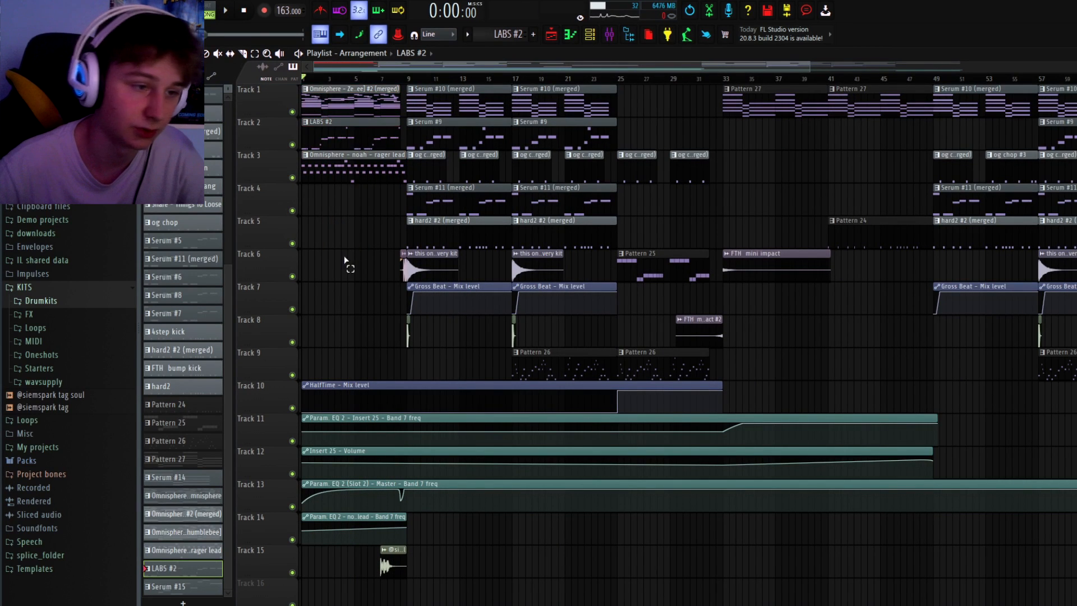
# Place the playhead at bar 9 and examine the first drop's layers within the full arrangement
pyautogui.scroll(-5, 757, 173)
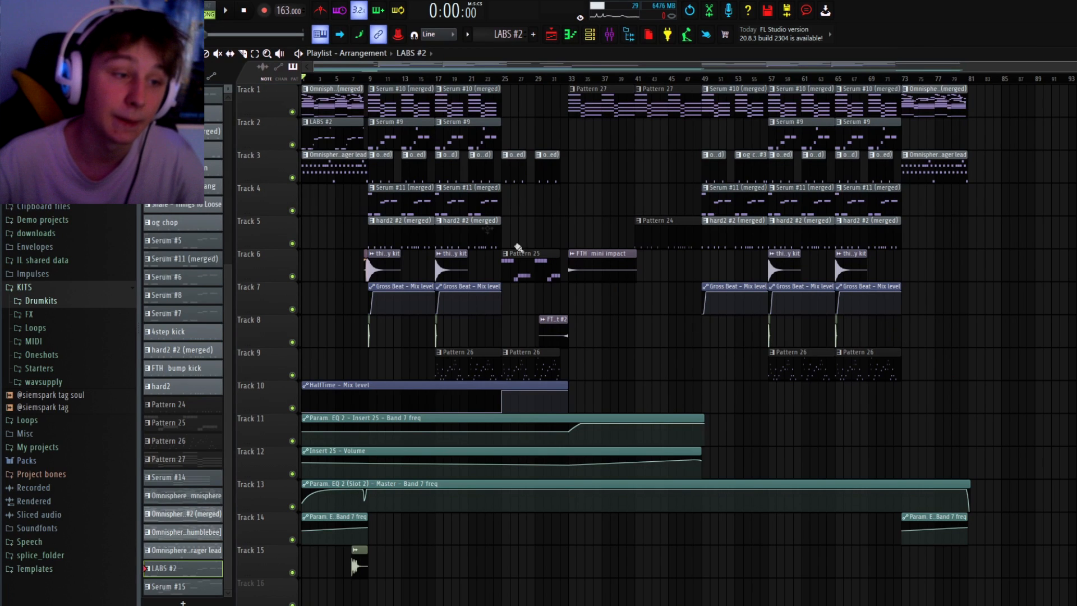
pyautogui.click(378, 81)
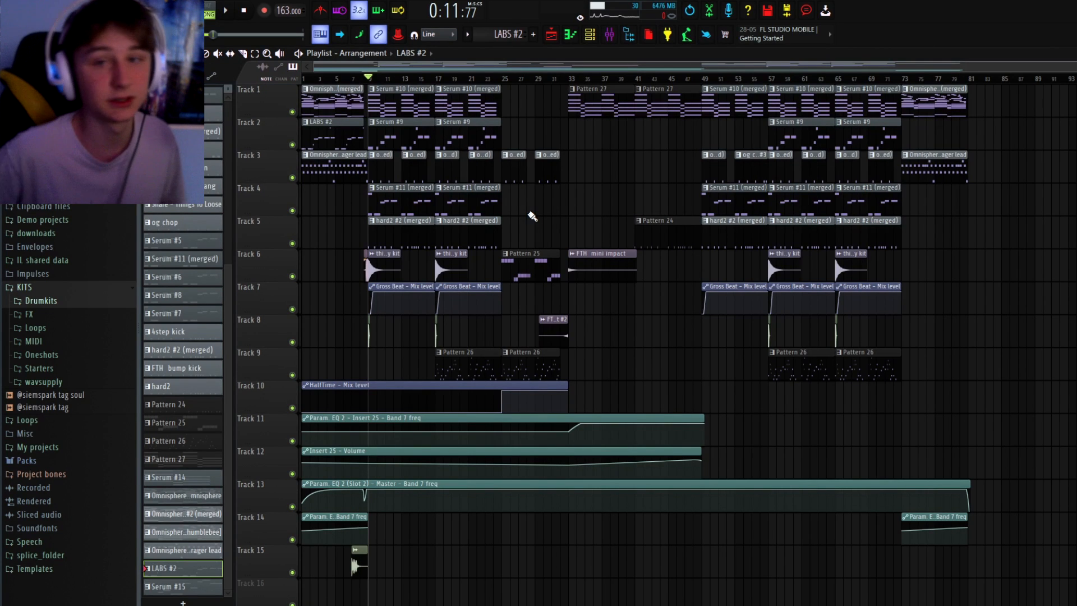
pyautogui.scroll(4, 457, 197)
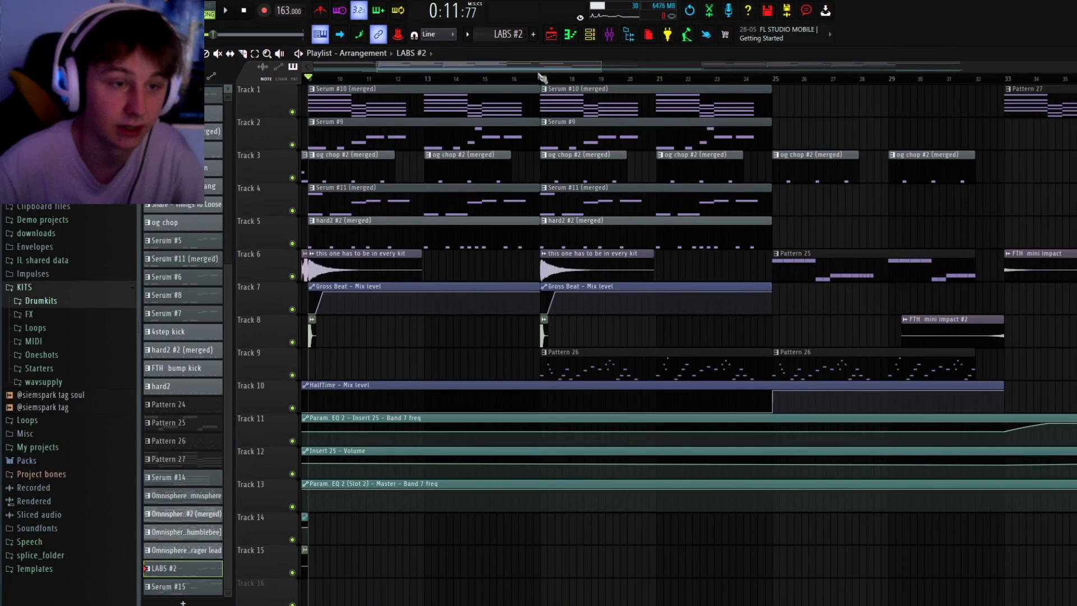
pyautogui.moveTo(532, 66); pyautogui.dragTo(509, 63)
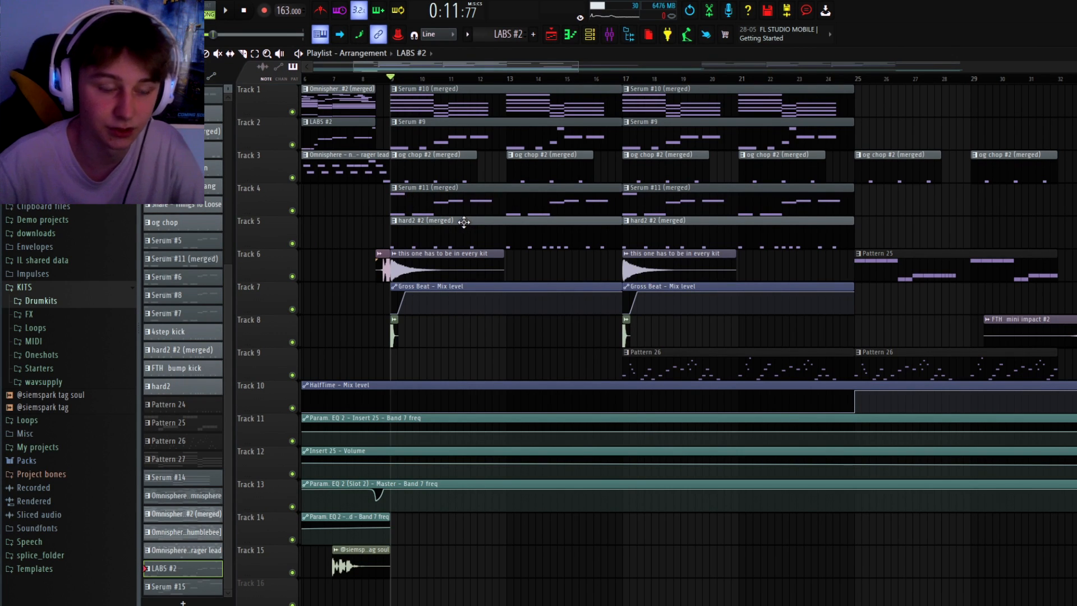
pyautogui.scroll(-4, 464, 222)
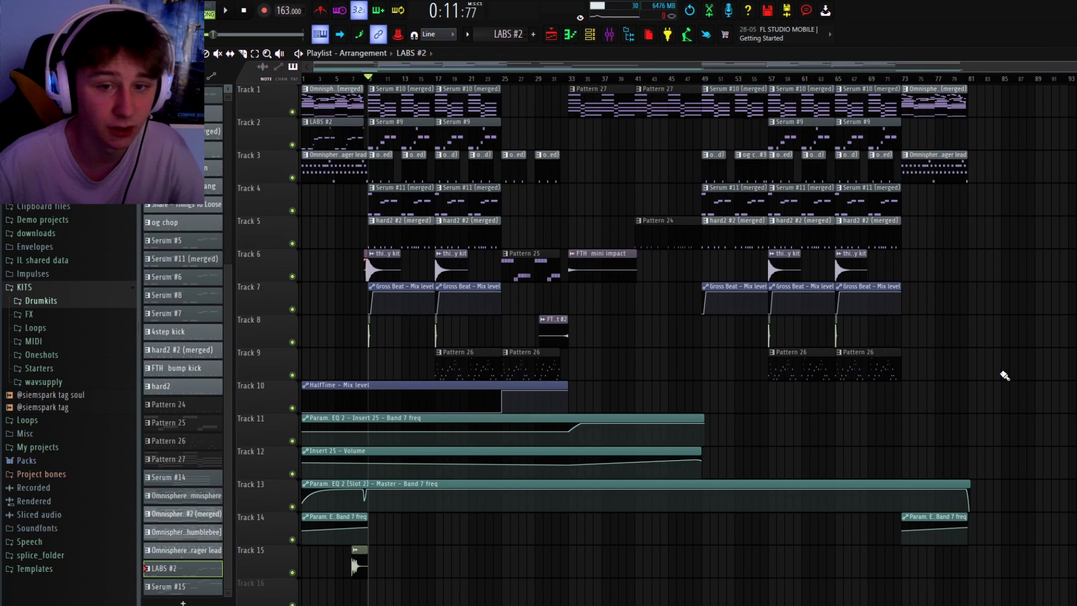